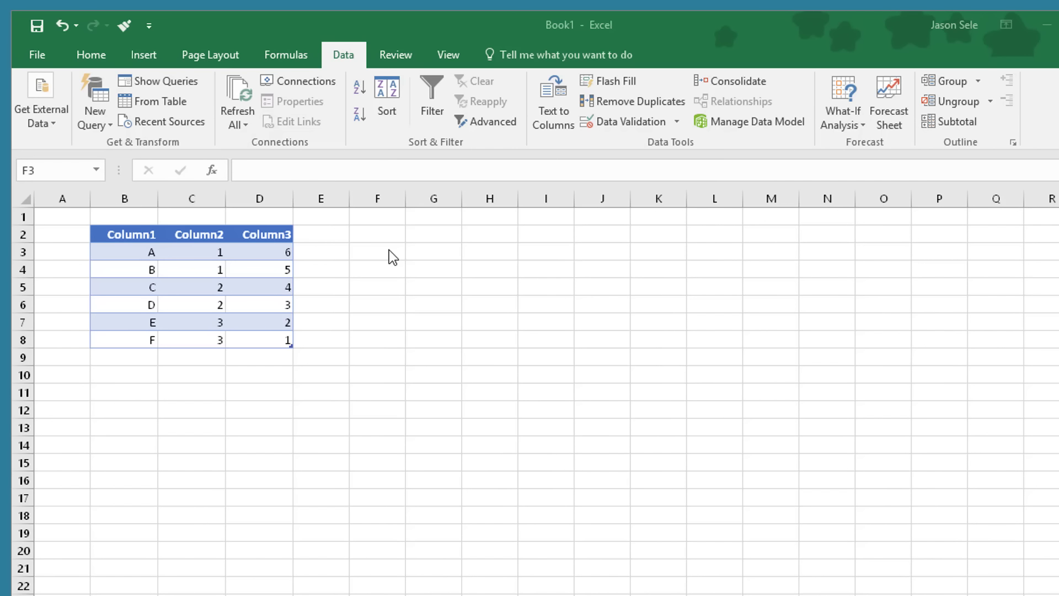
- Enter the values 1, 2, 3 and 4 down cells F3 to F6
click(389, 250)
text(1)
key(Return)
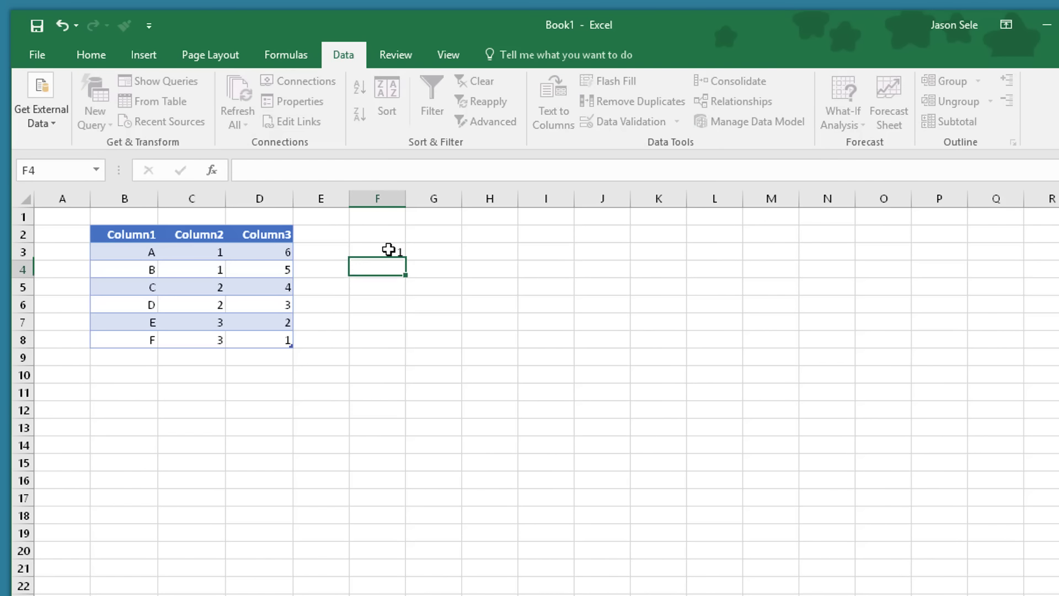
text(2)
key(Return)
text(3)
key(Return)
text(4)
key(Return)
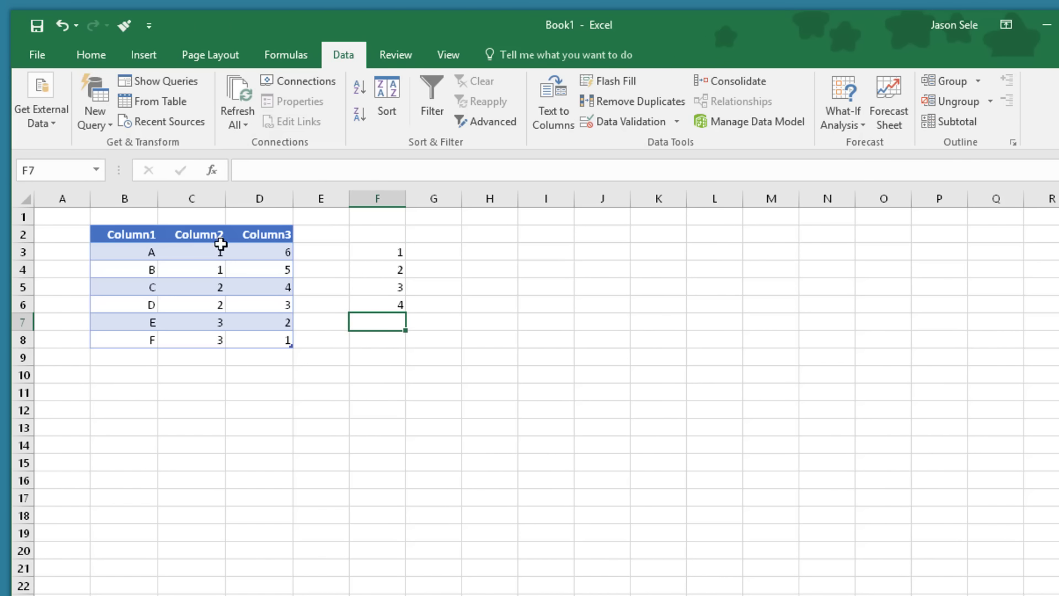
- Add a List data validation with an in-cell dropdown to cell C3, using =$F$3:$F$6 as its source
click(206, 251)
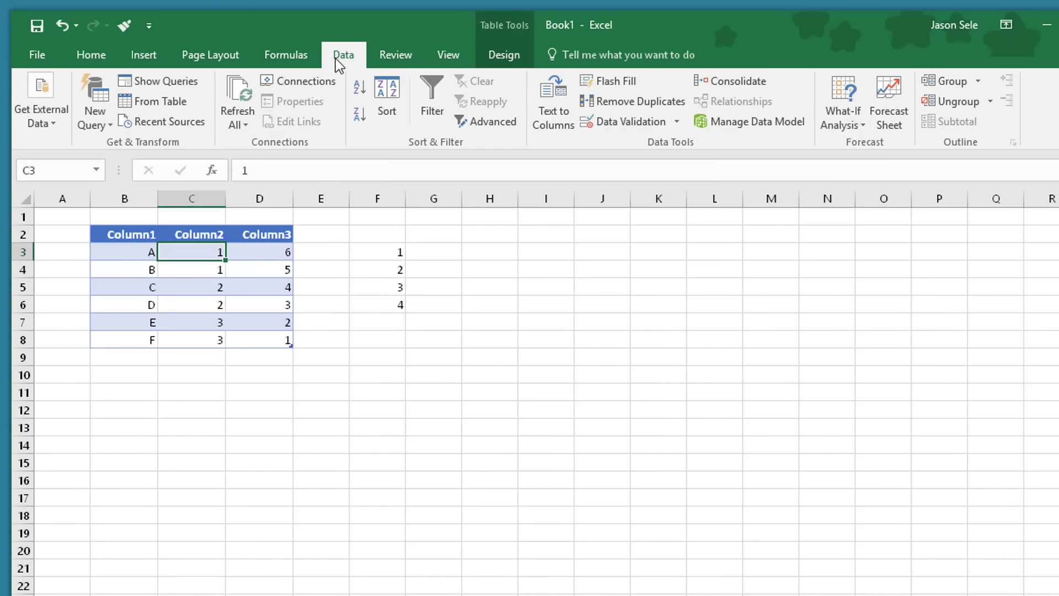
click(630, 122)
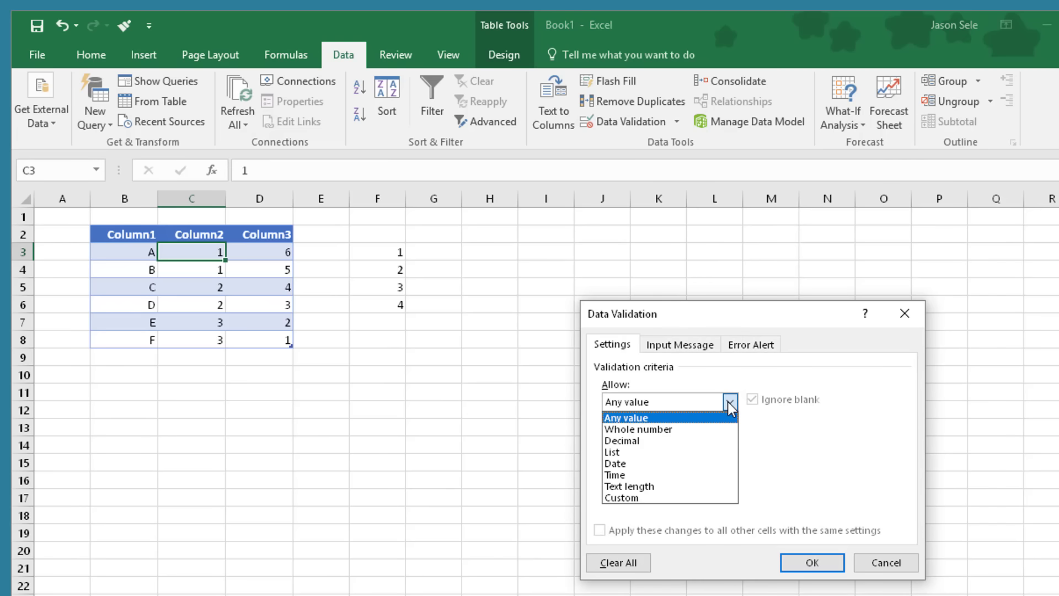
click(730, 402)
click(656, 454)
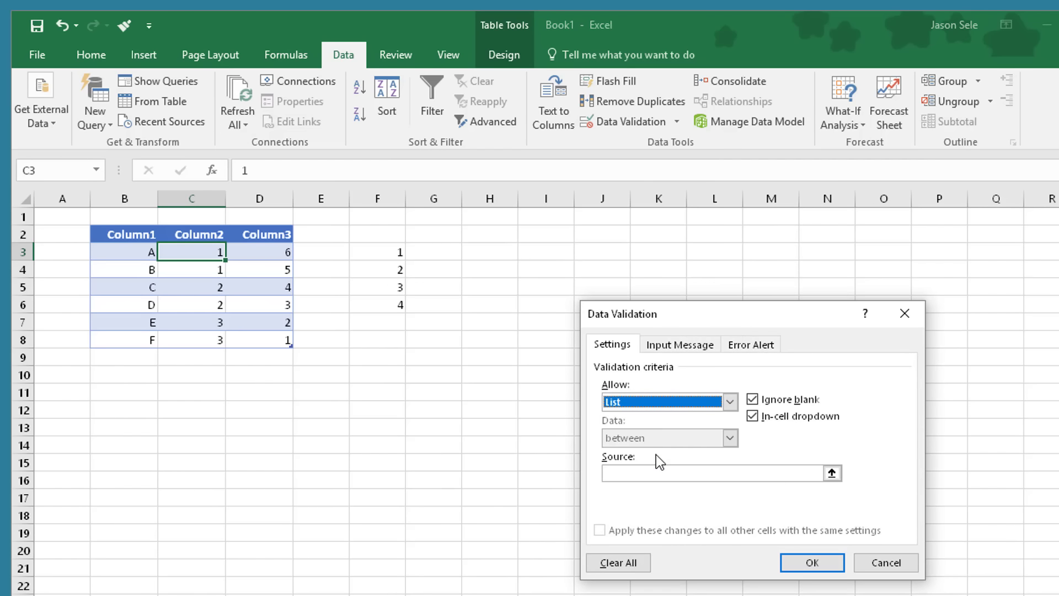
click(645, 473)
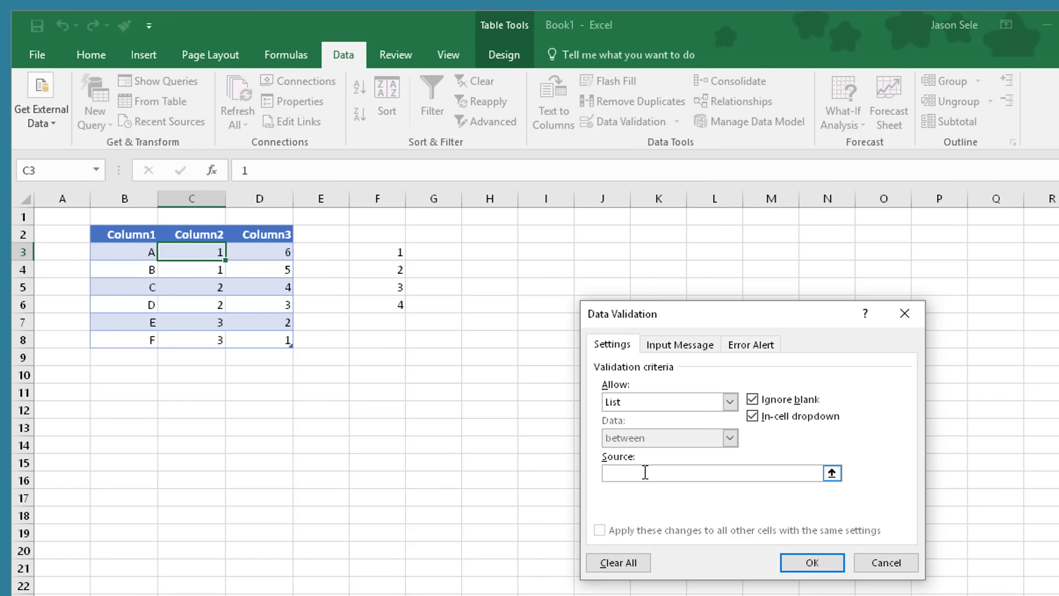
click(832, 473)
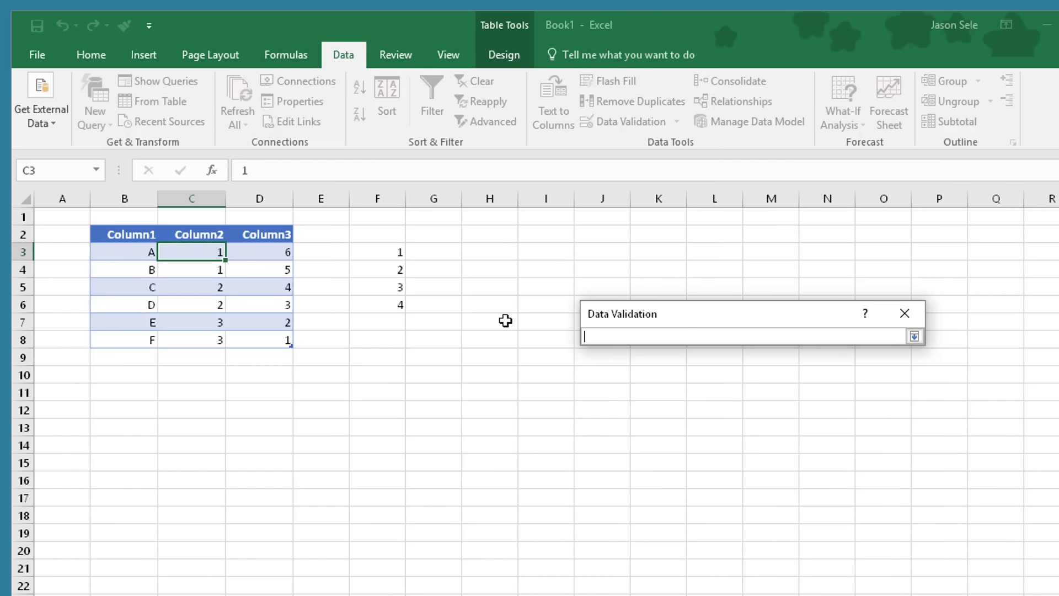
drag(399, 252, 397, 303)
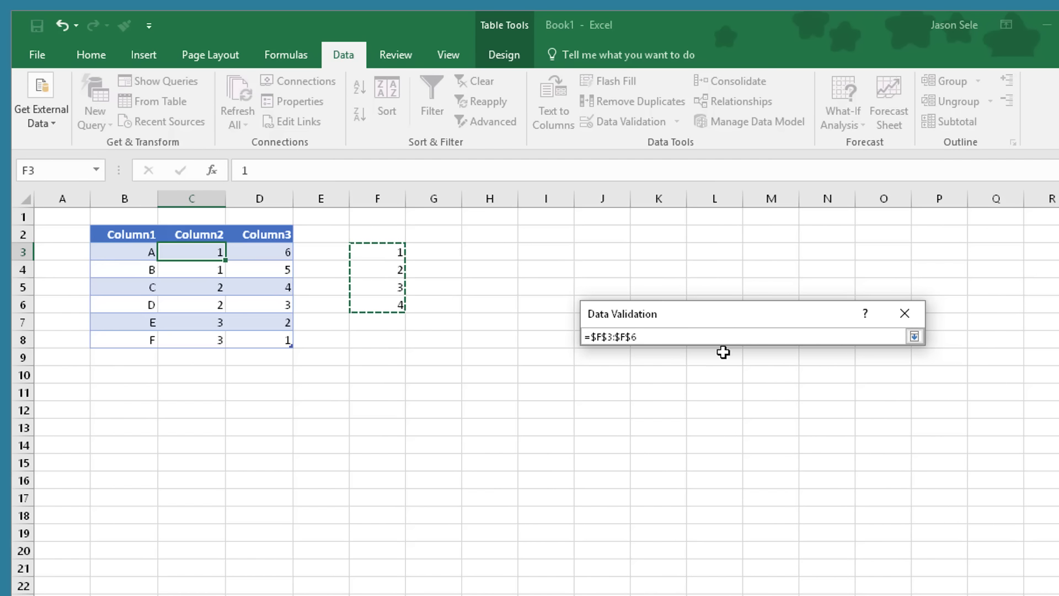
key(Return)
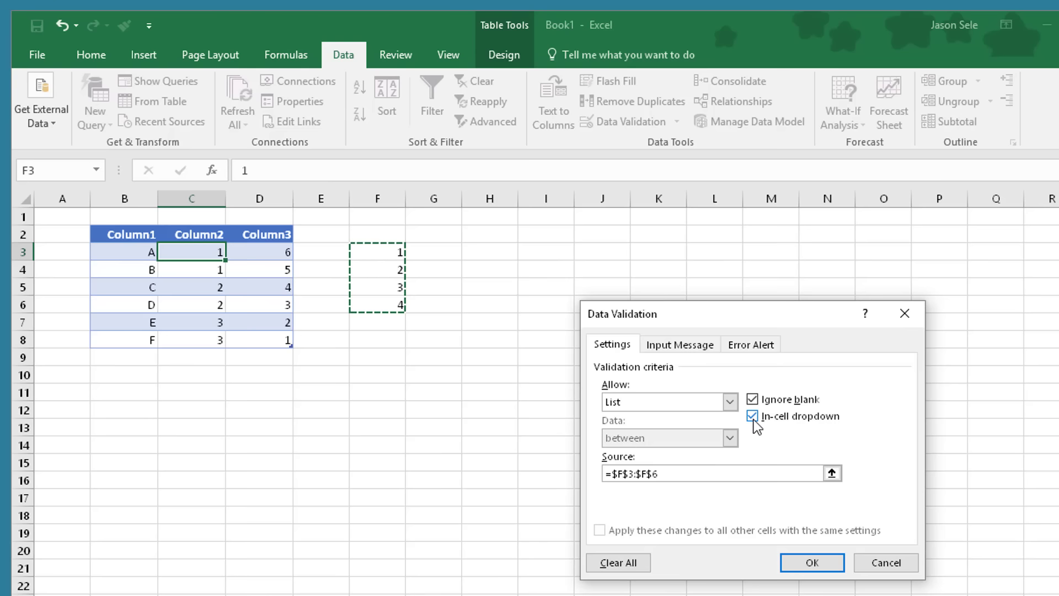
click(792, 556)
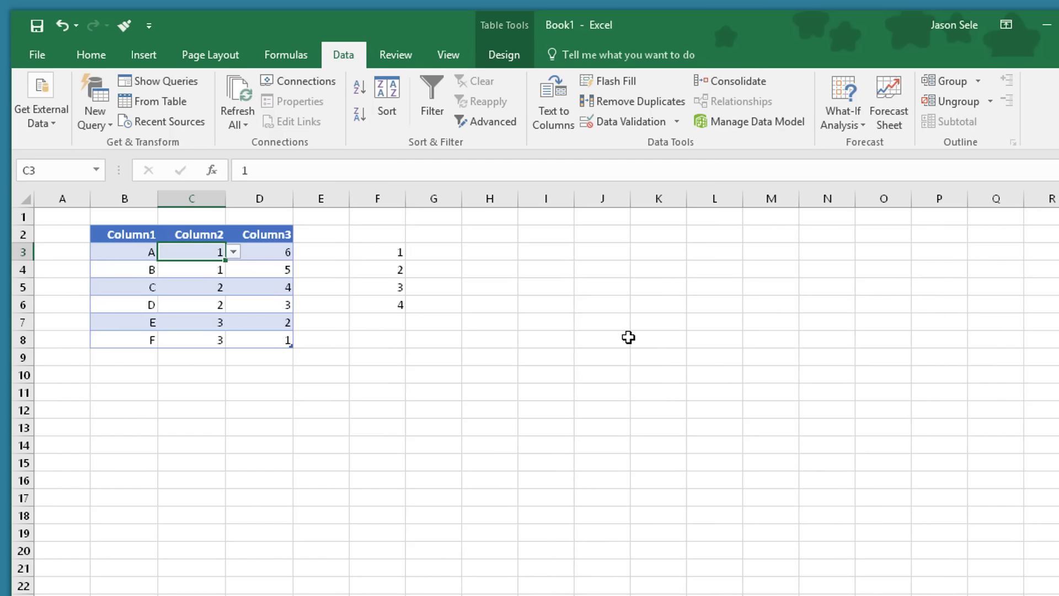
- Choose 2 from cell C3's dropdown list and try to enter 5 in the same cell
click(233, 253)
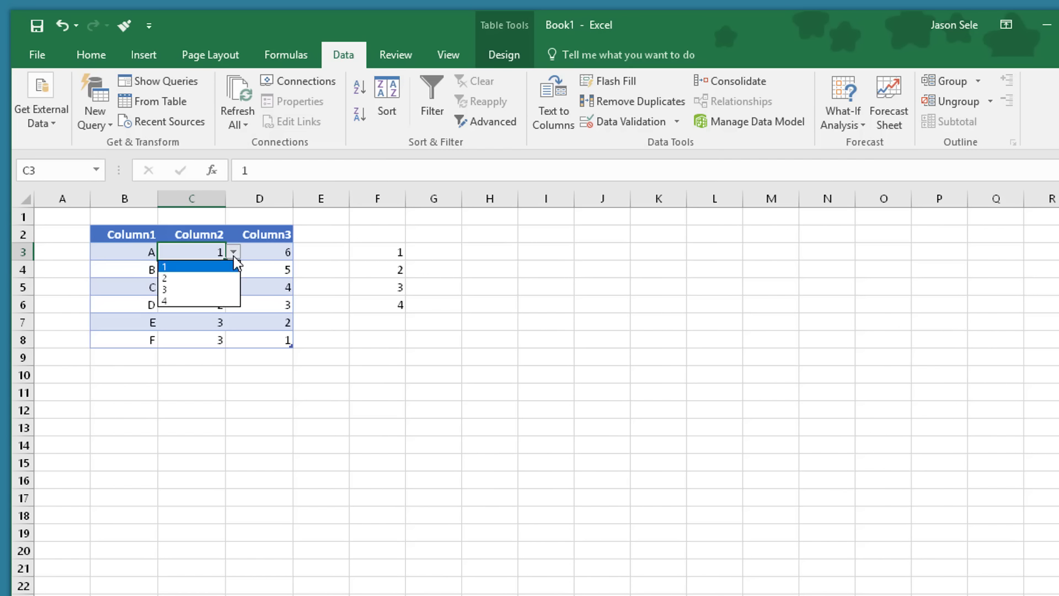
click(184, 278)
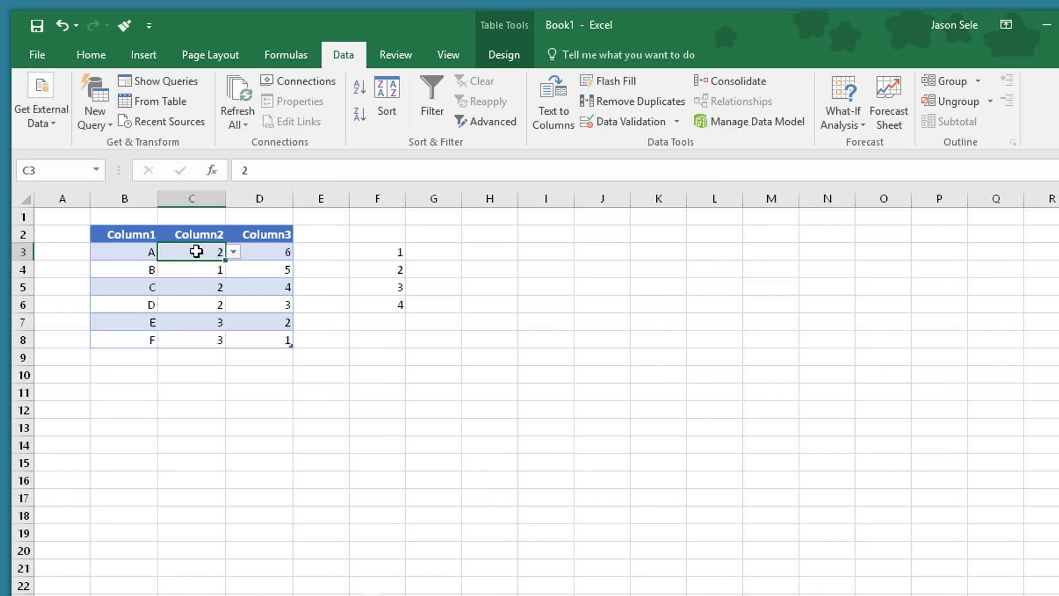
text(5)
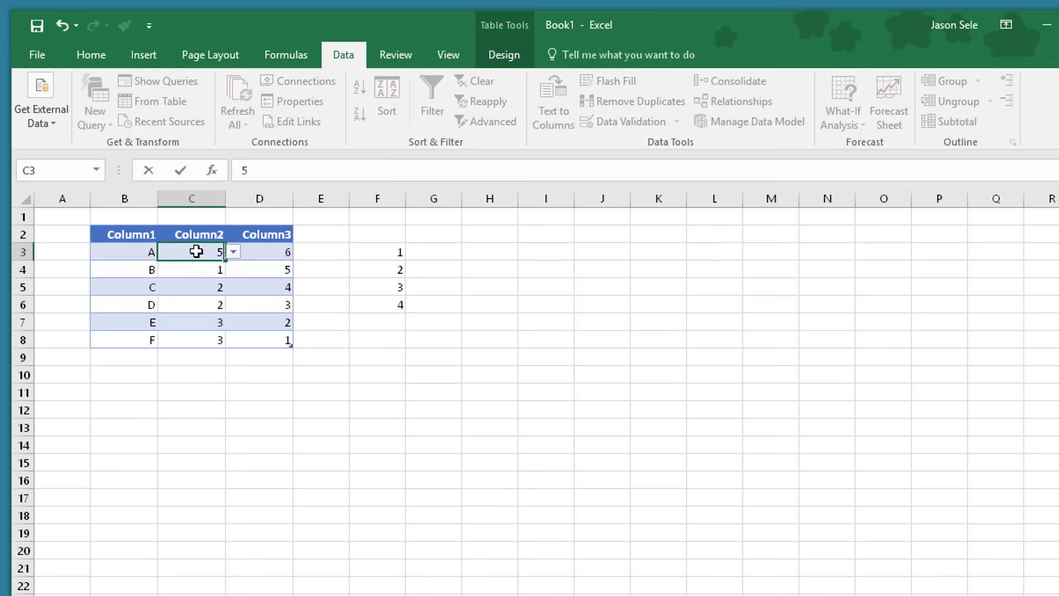
key(Return)
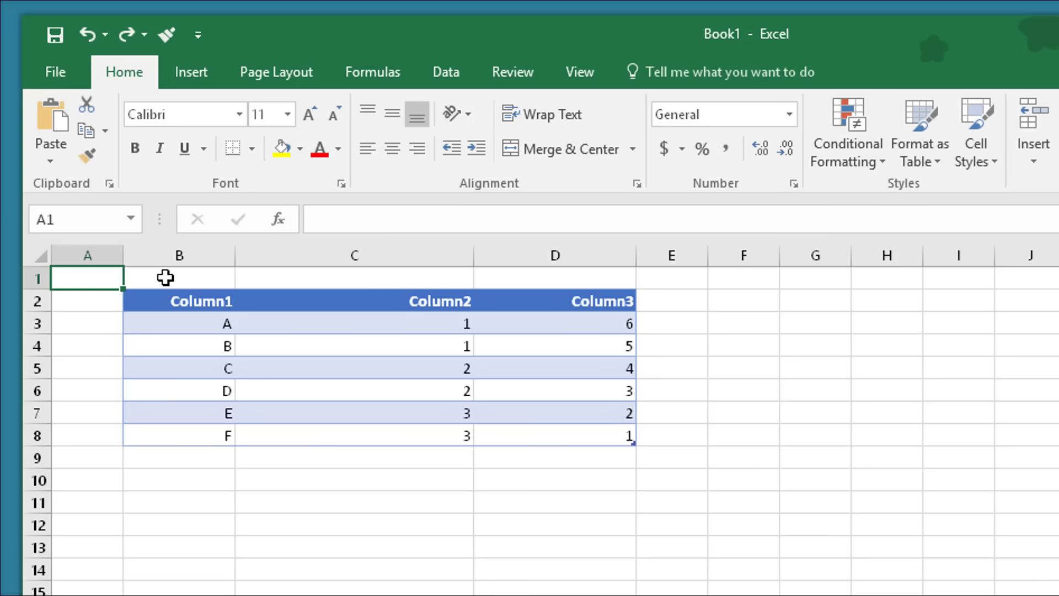
- Auto-fit columns B, C and D one at a time, and undo the fits of columns C and D
double_click(234, 255)
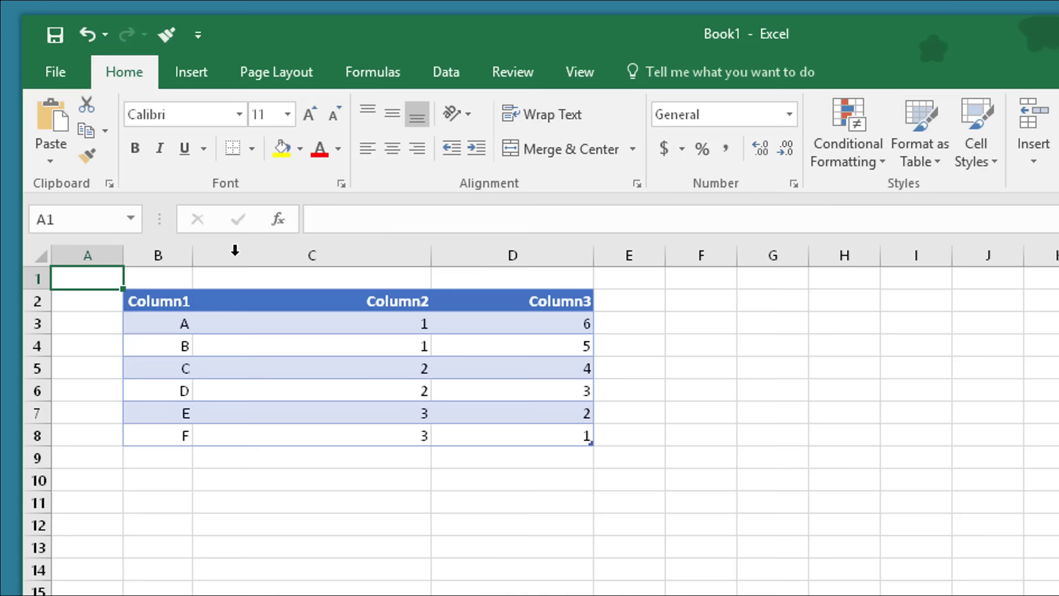
double_click(431, 255)
double_click(431, 256)
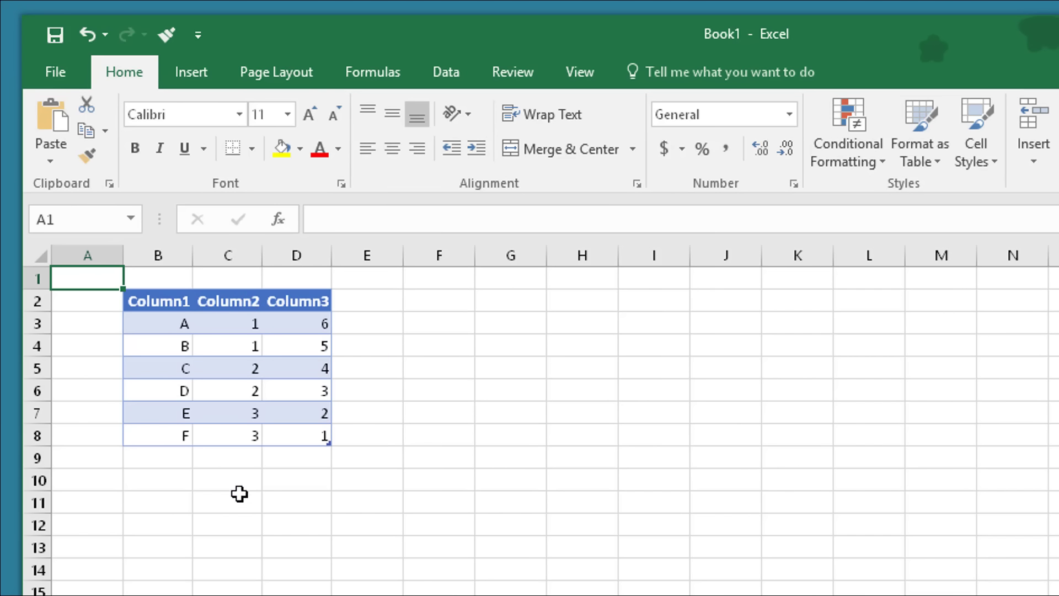
click(84, 33)
click(84, 33)
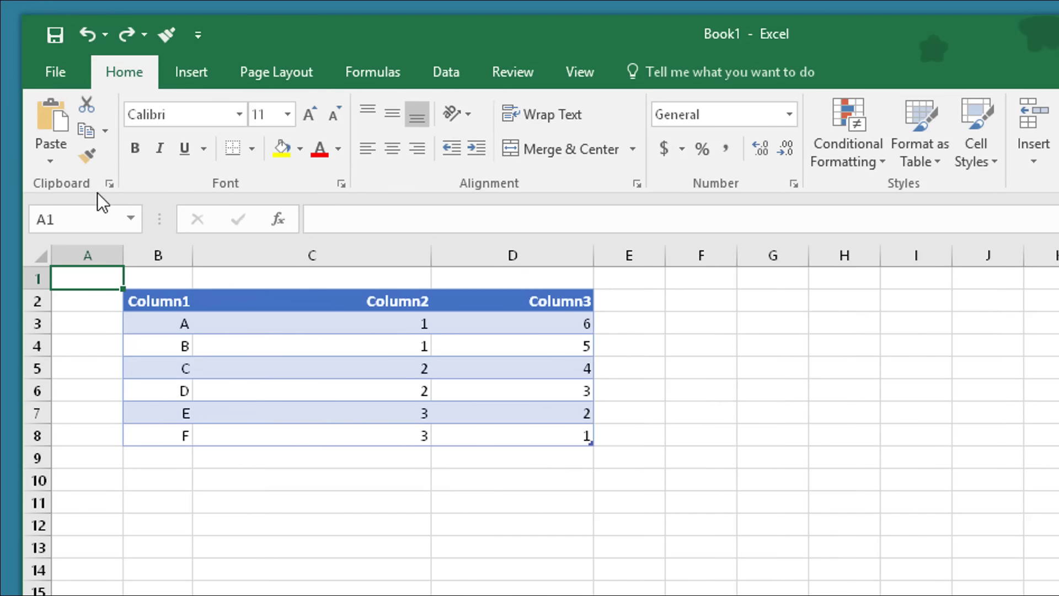
- Select the whole sheet and auto-fit all columns to their contents at once
click(31, 257)
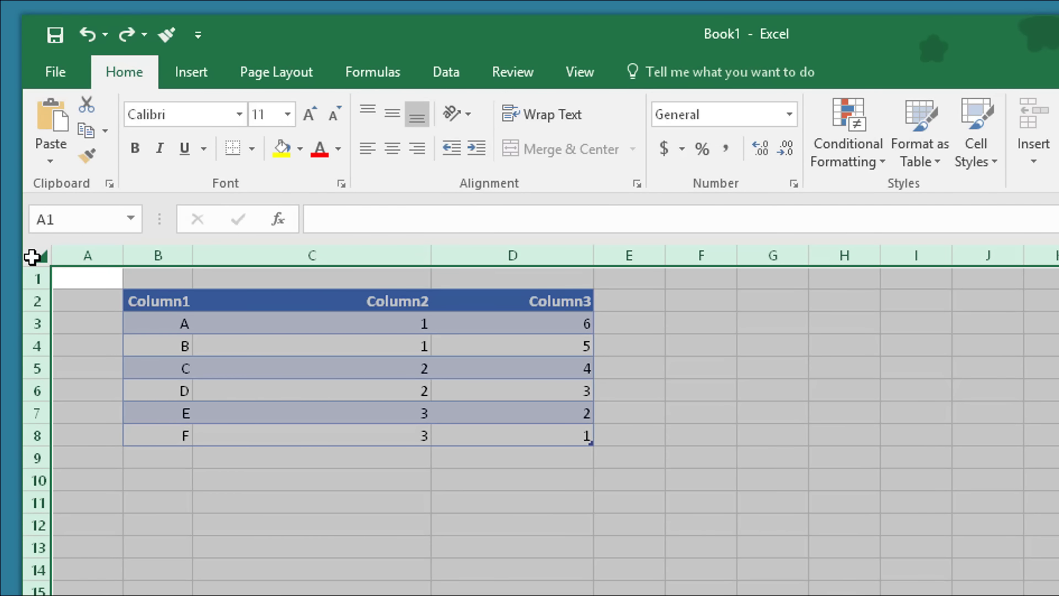
double_click(193, 258)
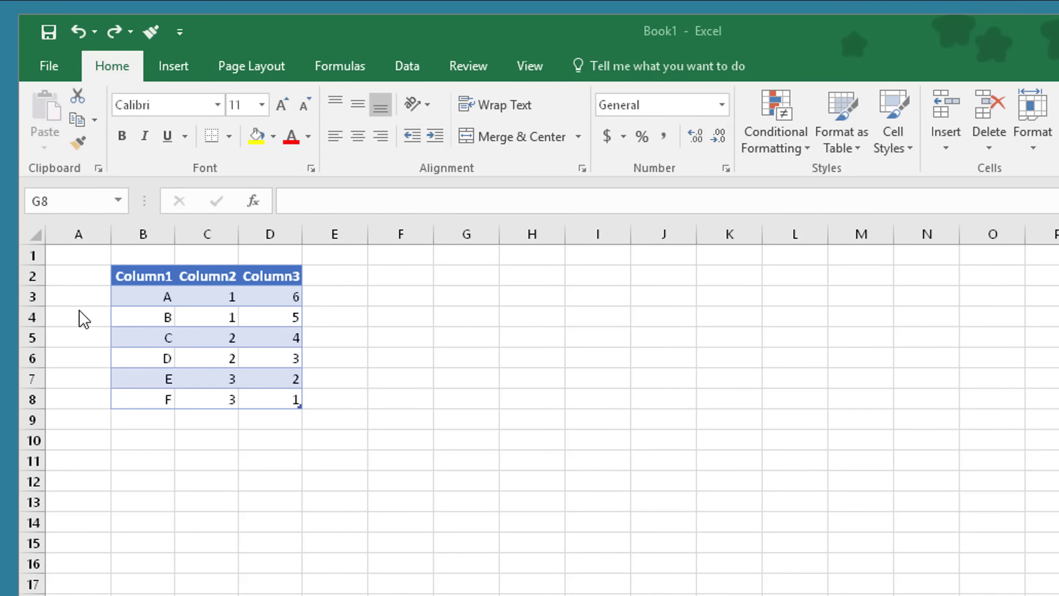
- Copy the table data in B3:D8 and paste it transposed starting at cell F3
drag(142, 297, 263, 401)
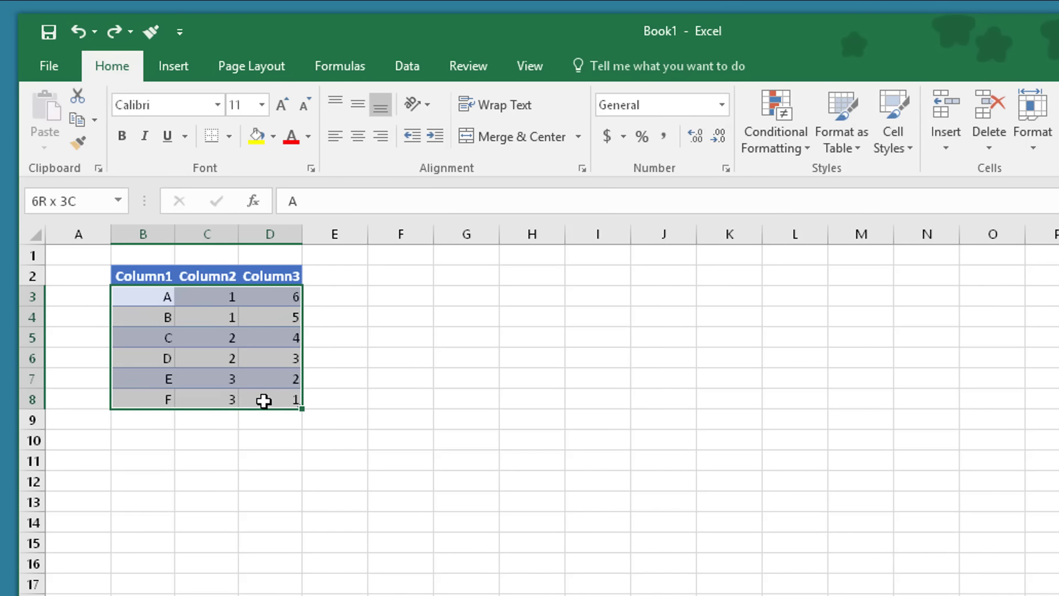
right_click(248, 362)
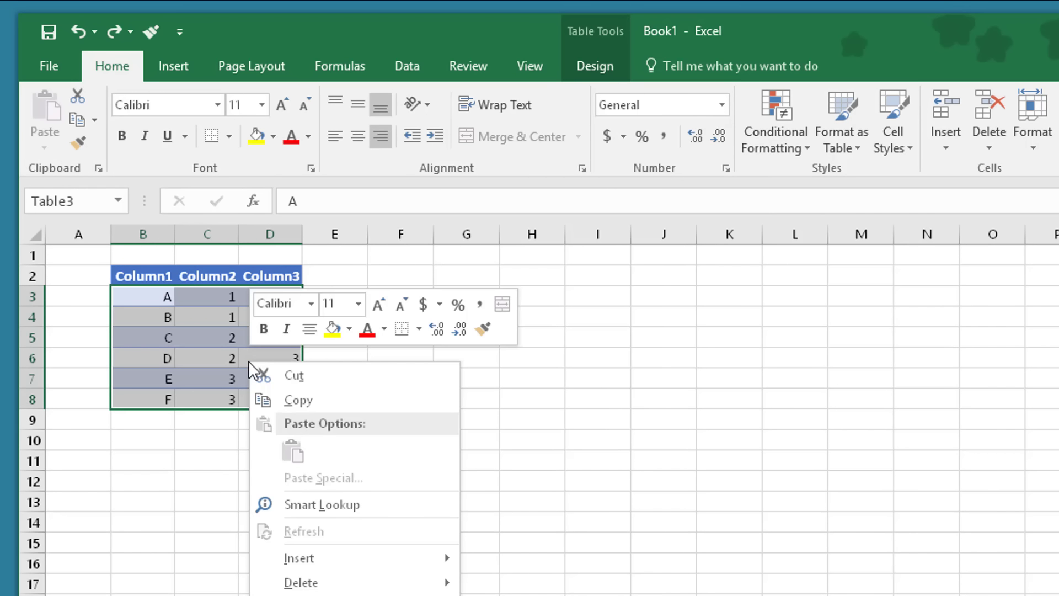
click(299, 398)
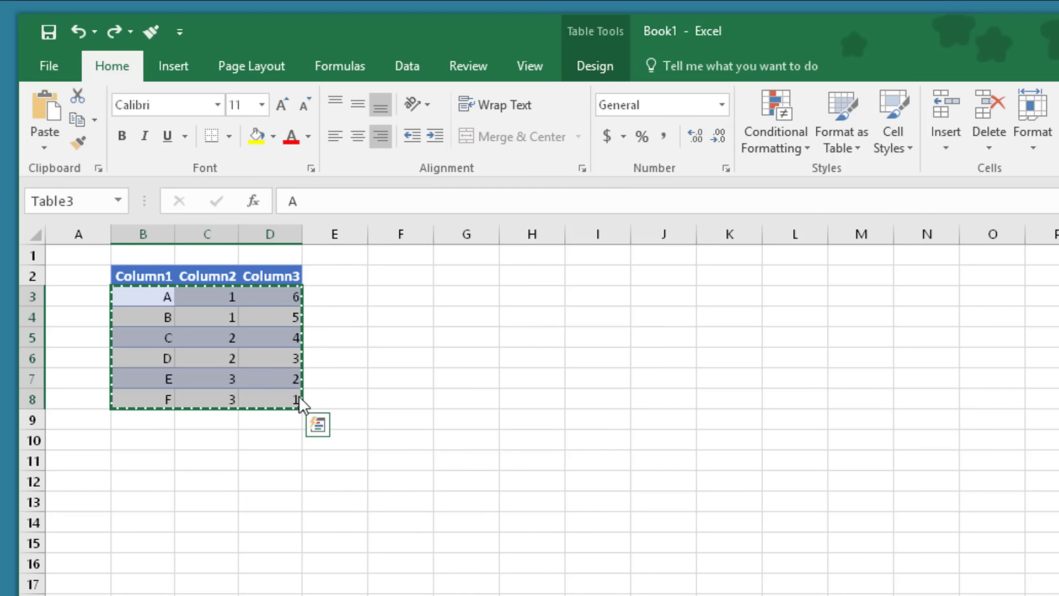
click(385, 298)
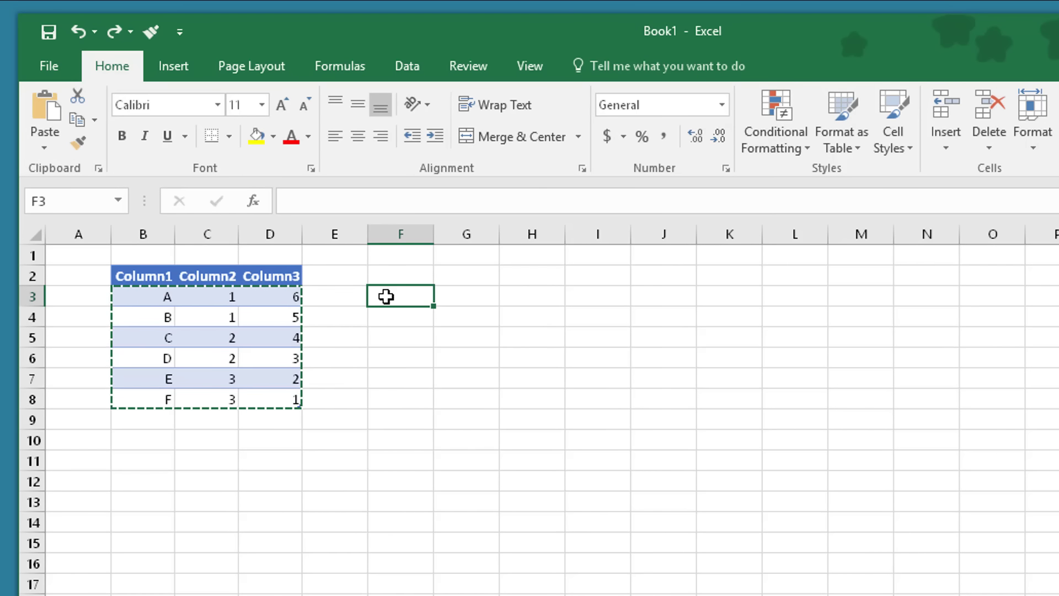
right_click(386, 296)
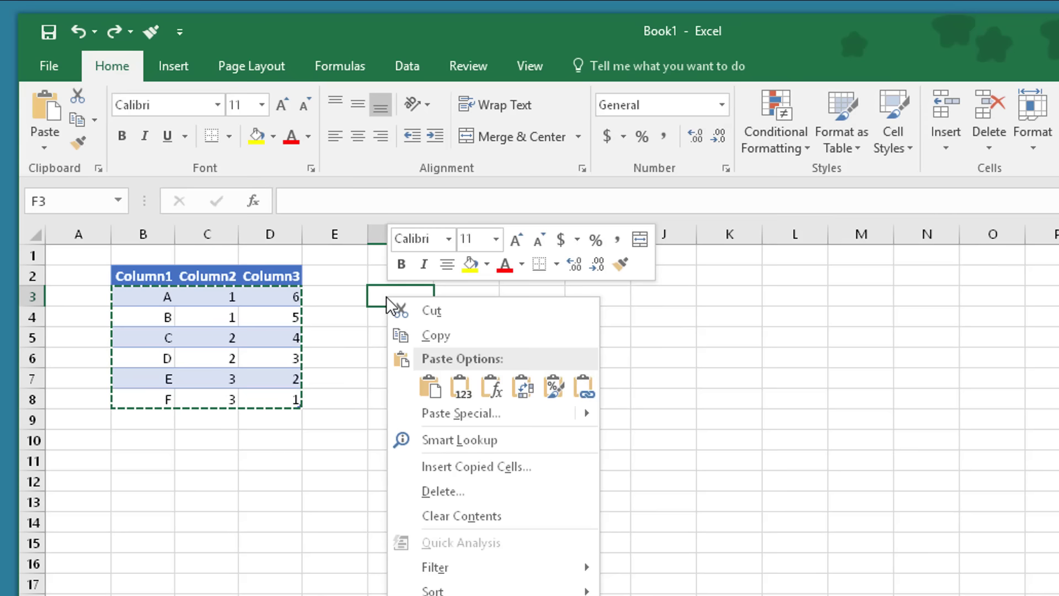
click(451, 411)
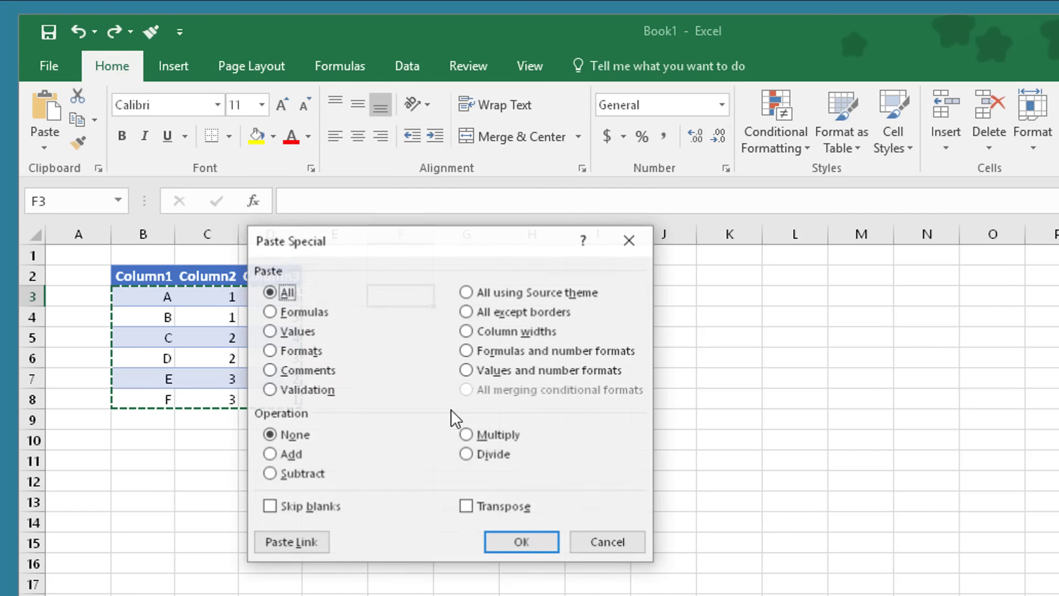
click(468, 507)
click(539, 542)
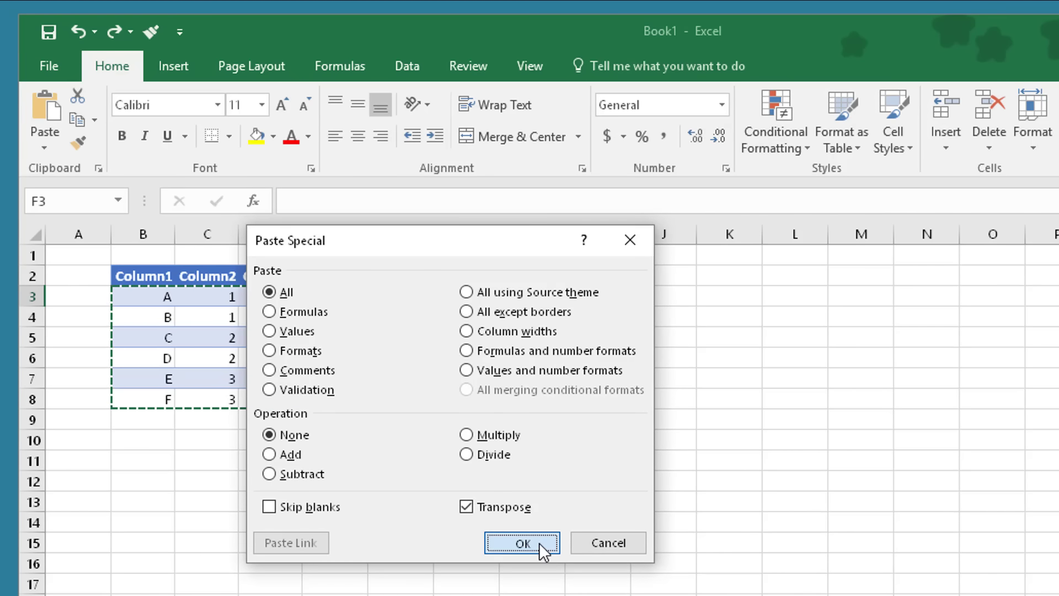
click(425, 388)
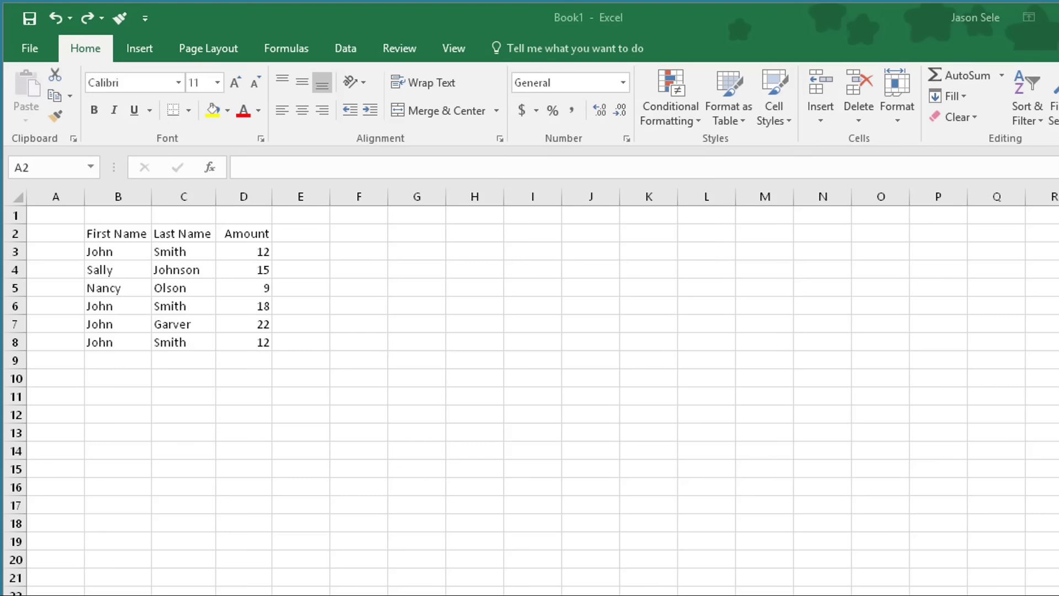
- Remove duplicate rows from B2:D8 by comparing First Name, Last Name and Amount, and undo the removal
click(92, 233)
drag(93, 233, 246, 340)
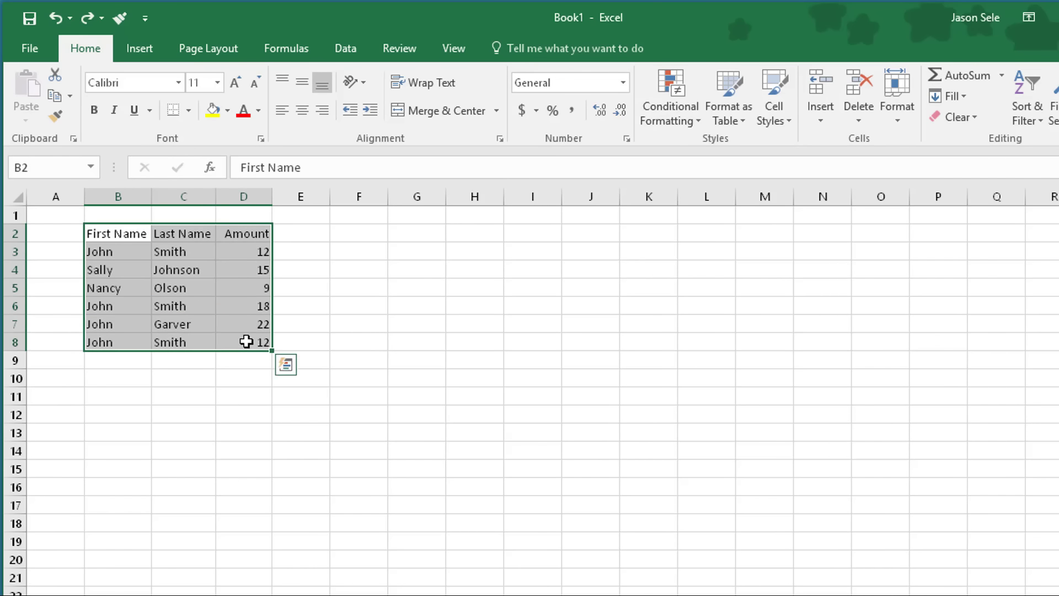
click(339, 47)
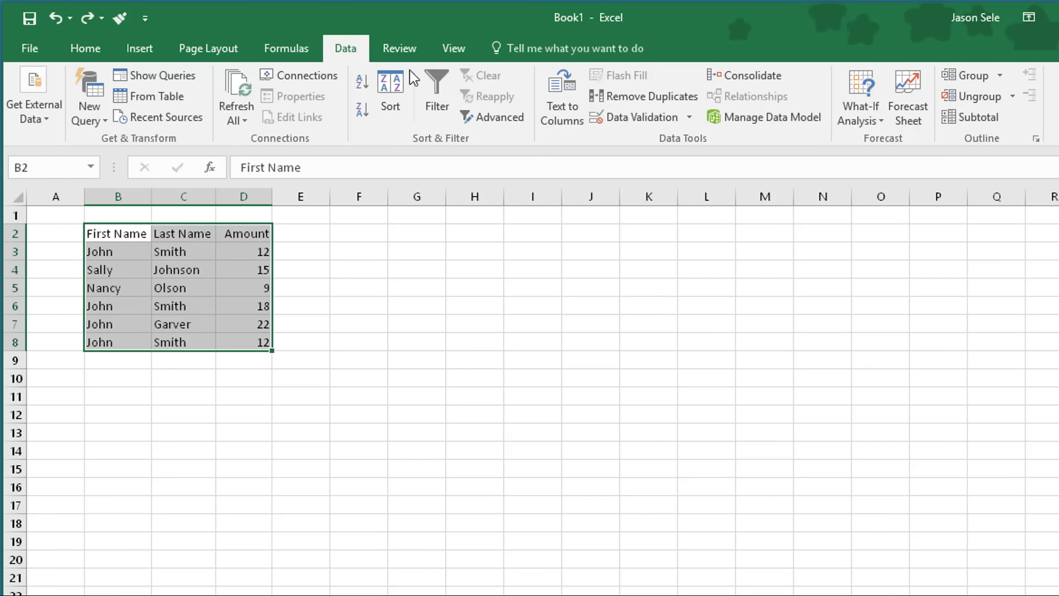
click(652, 96)
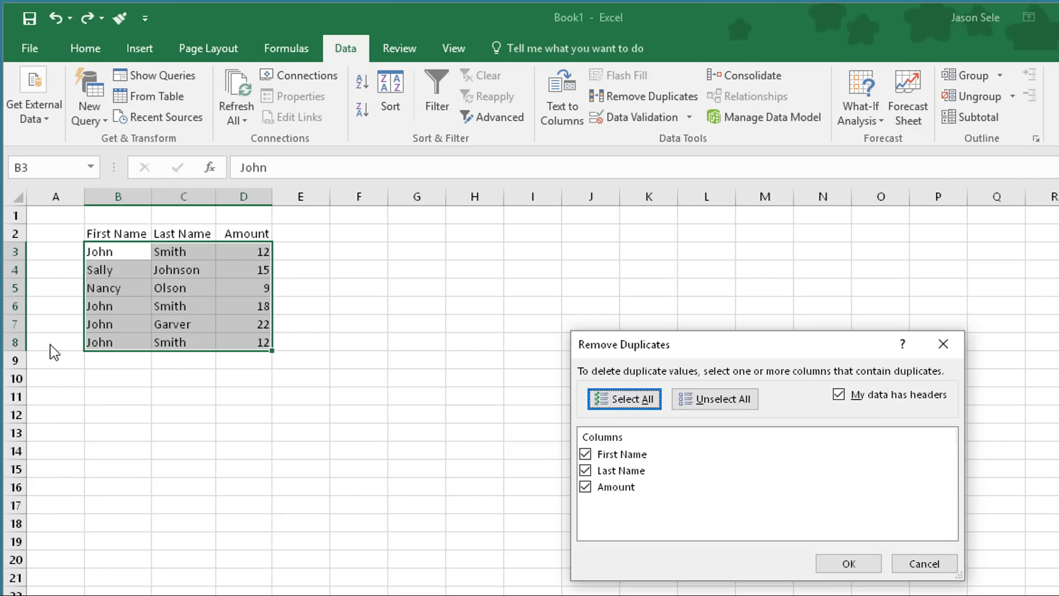
click(863, 561)
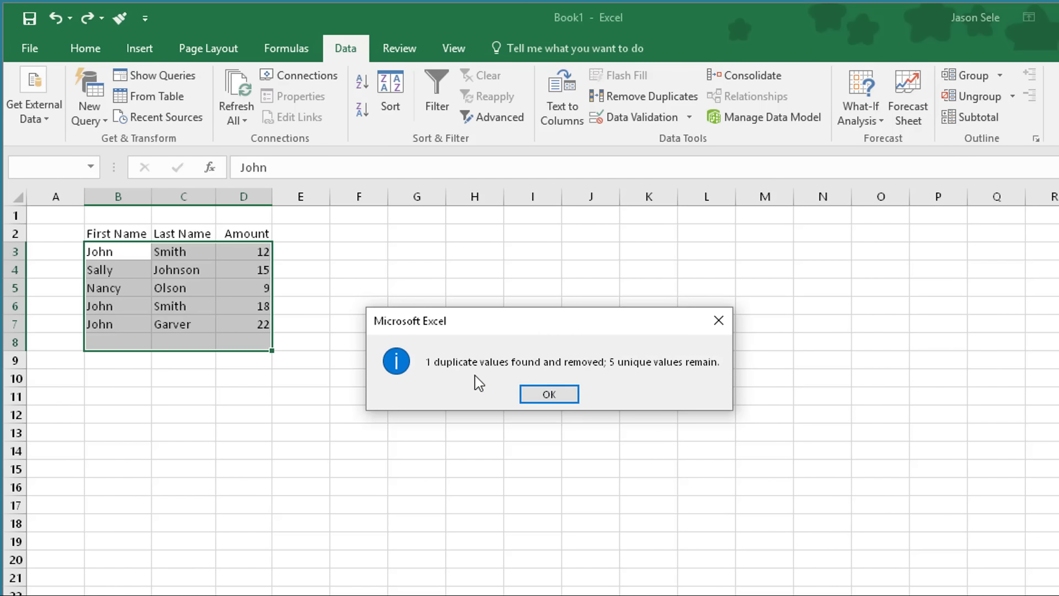
click(573, 396)
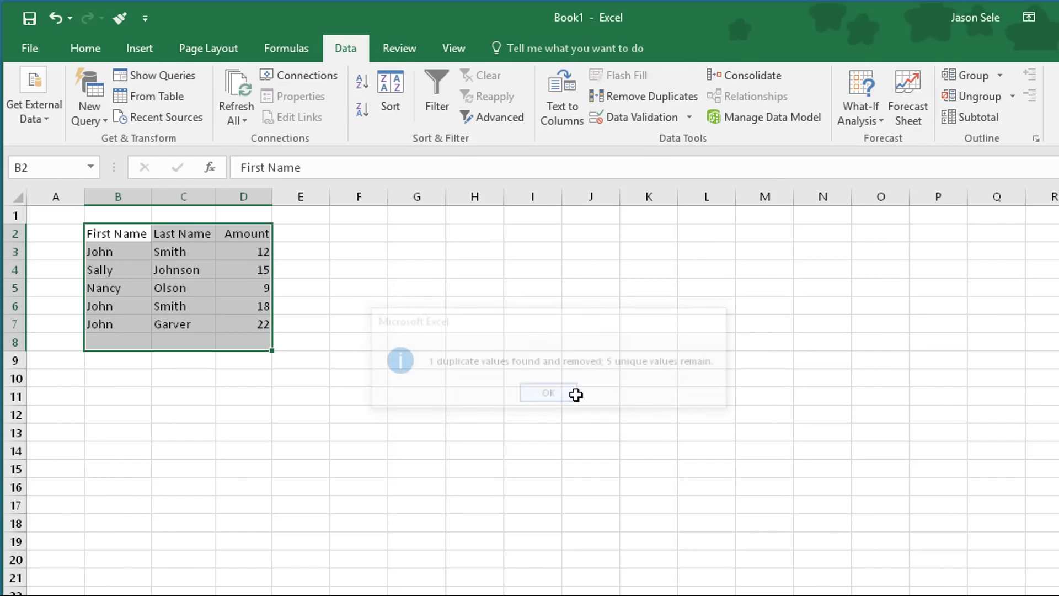
click(51, 18)
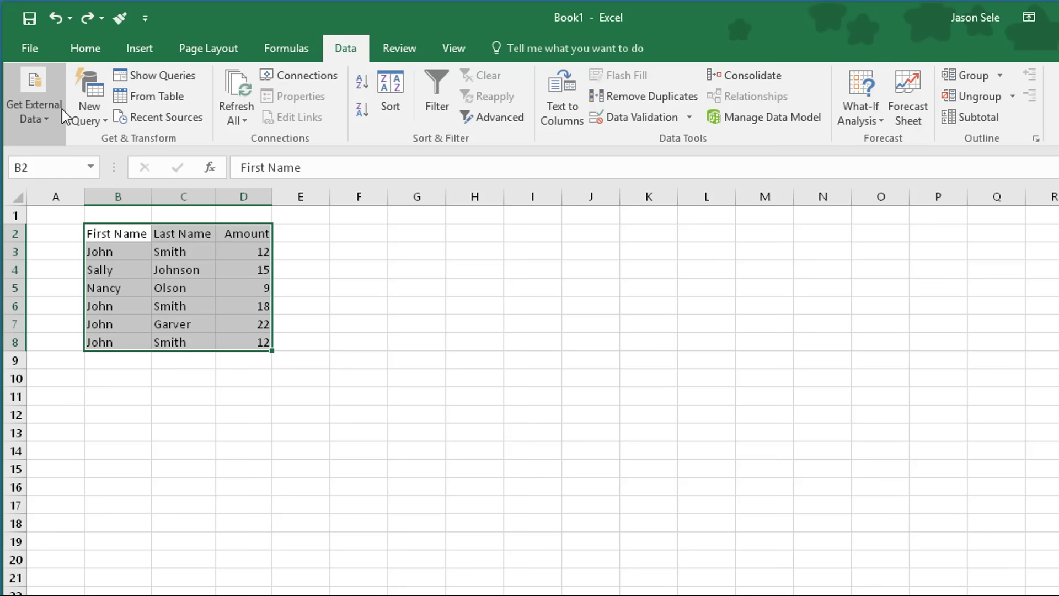
- Remove duplicate rows from B2:D8 by comparing only First Name and Last Name, leaving Amount out of the comparison
click(640, 95)
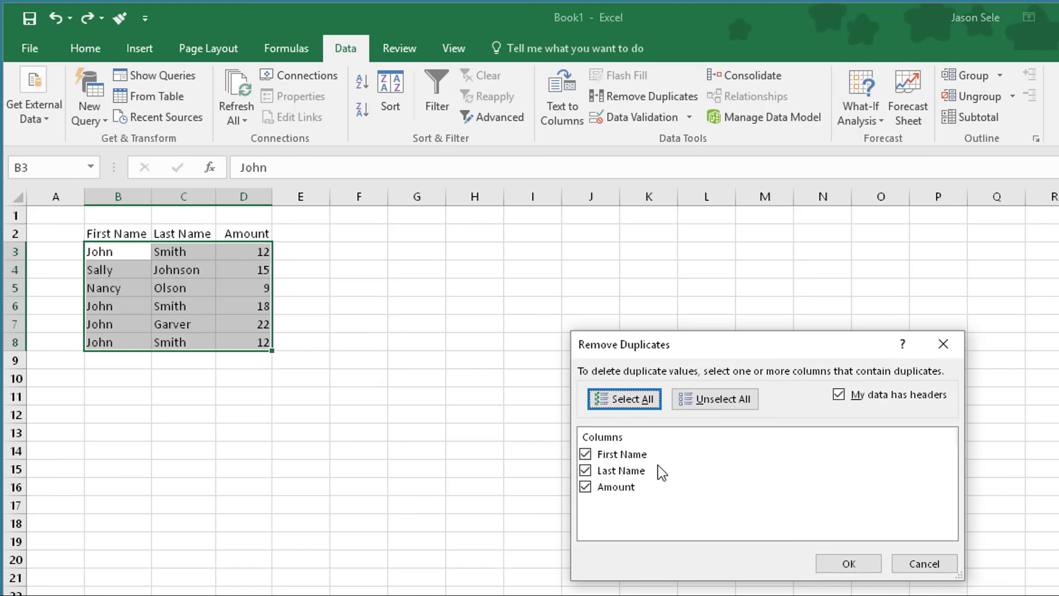
click(586, 486)
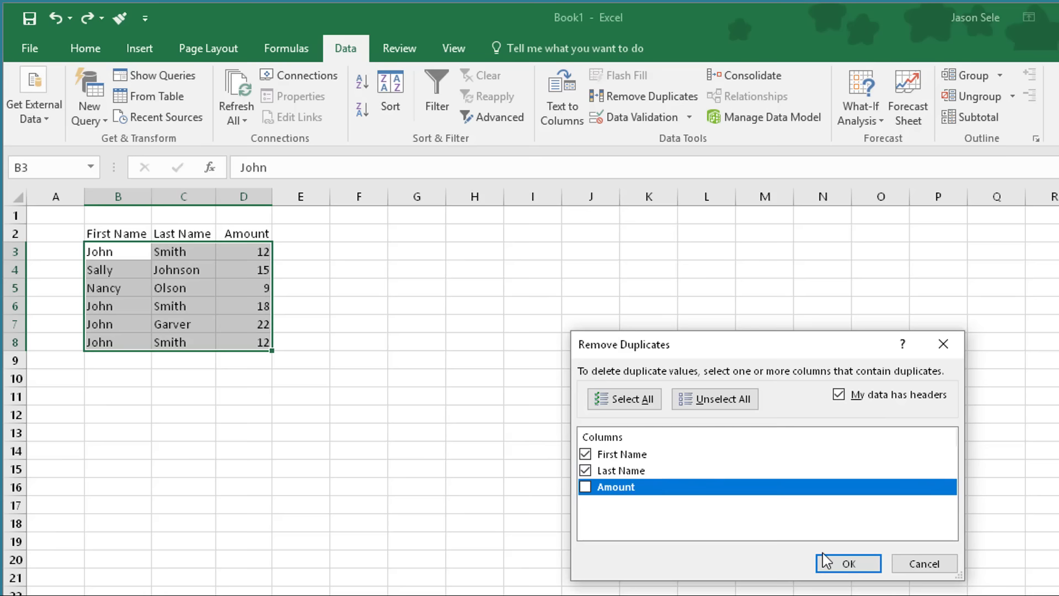
click(841, 564)
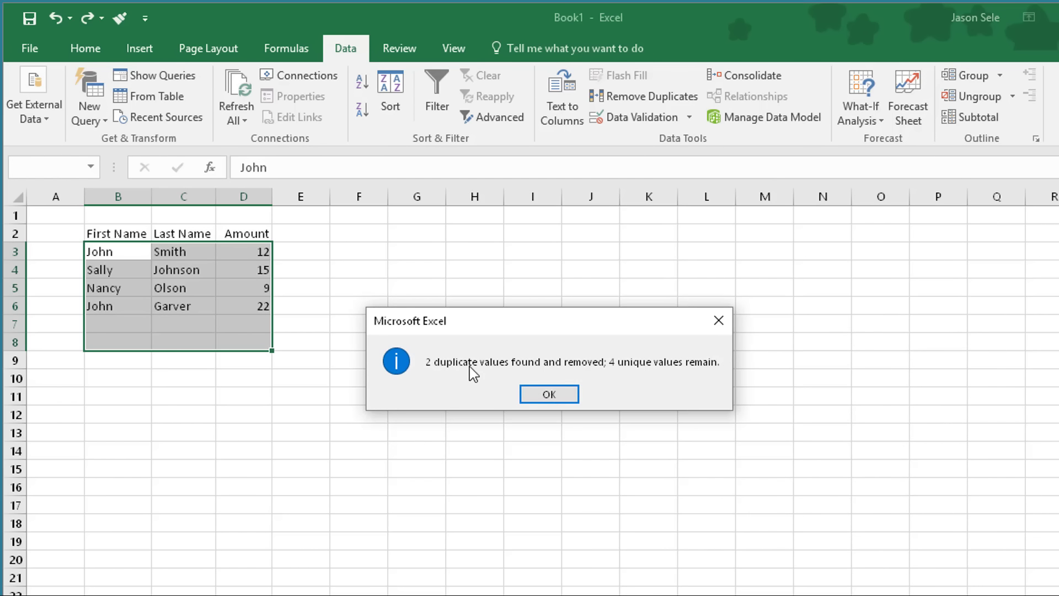
click(552, 393)
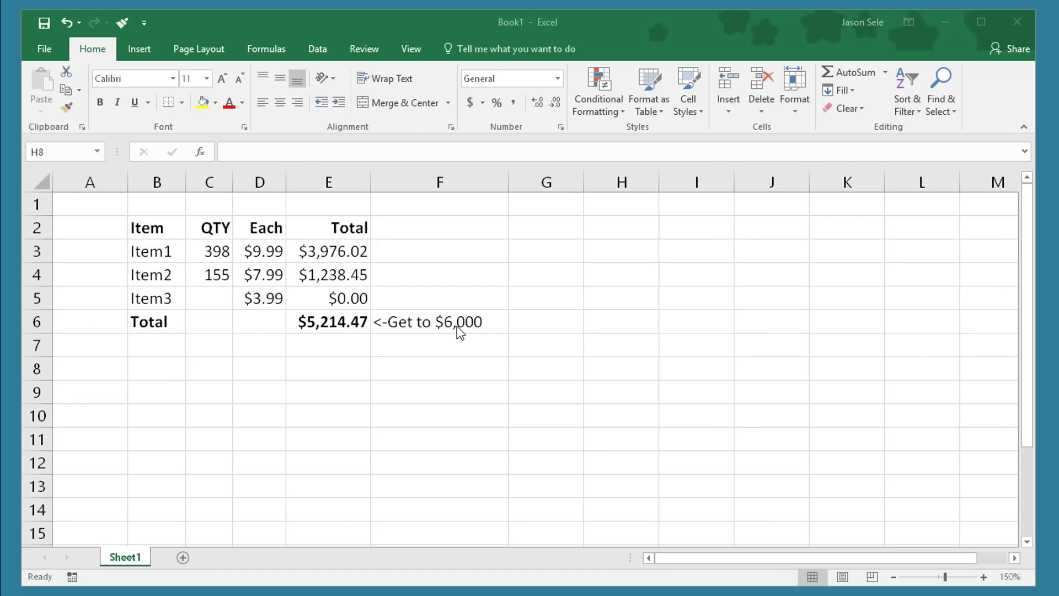
- Try 100 and 200 as the Item3 quantity in C5, and clear the cell
click(215, 301)
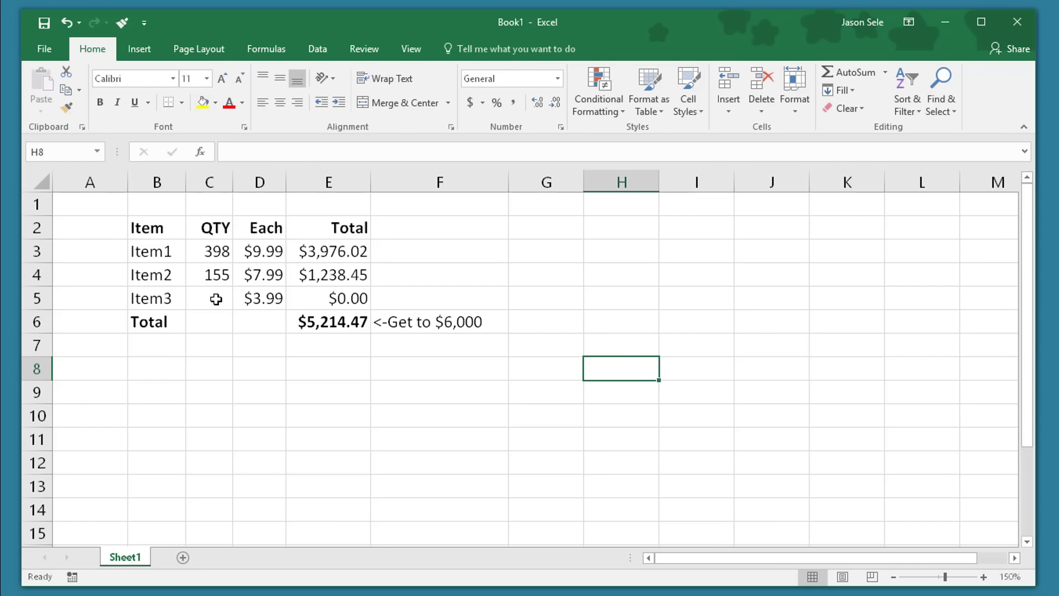
click(215, 300)
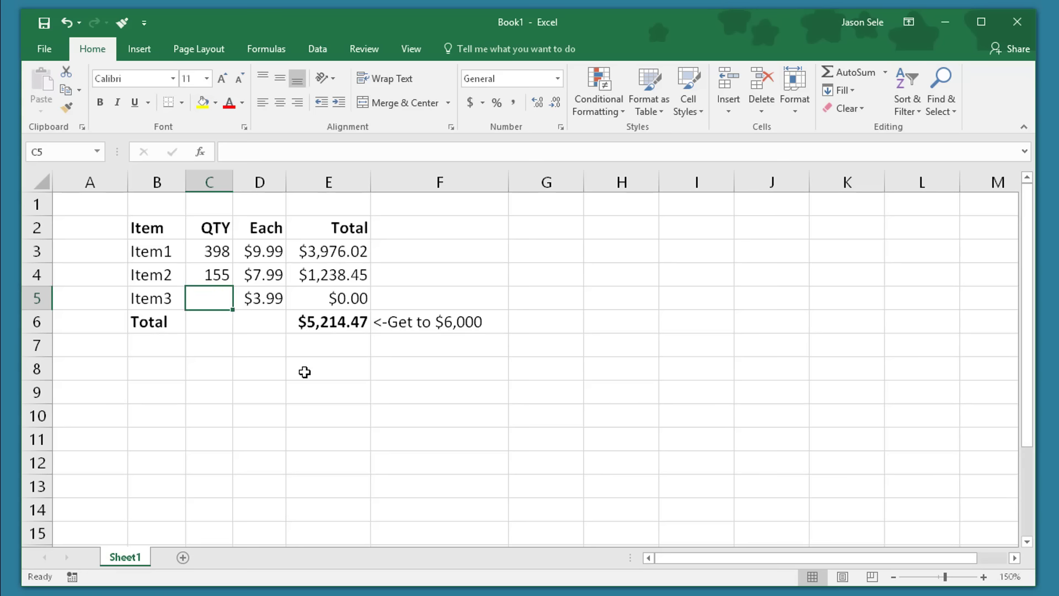
text(100)
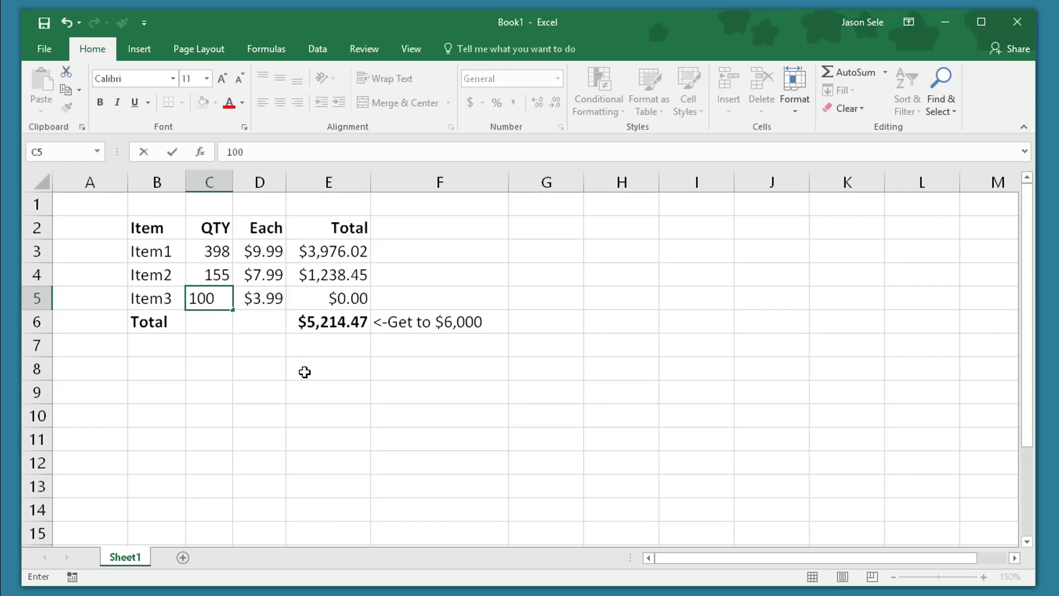
key(Return)
key(Up)
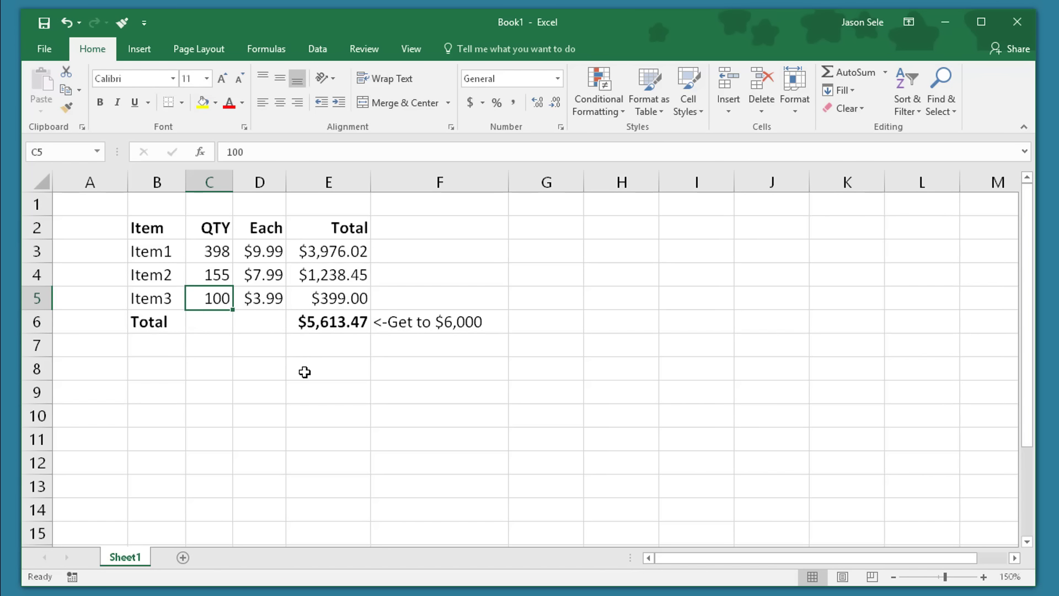
text(200)
key(Return)
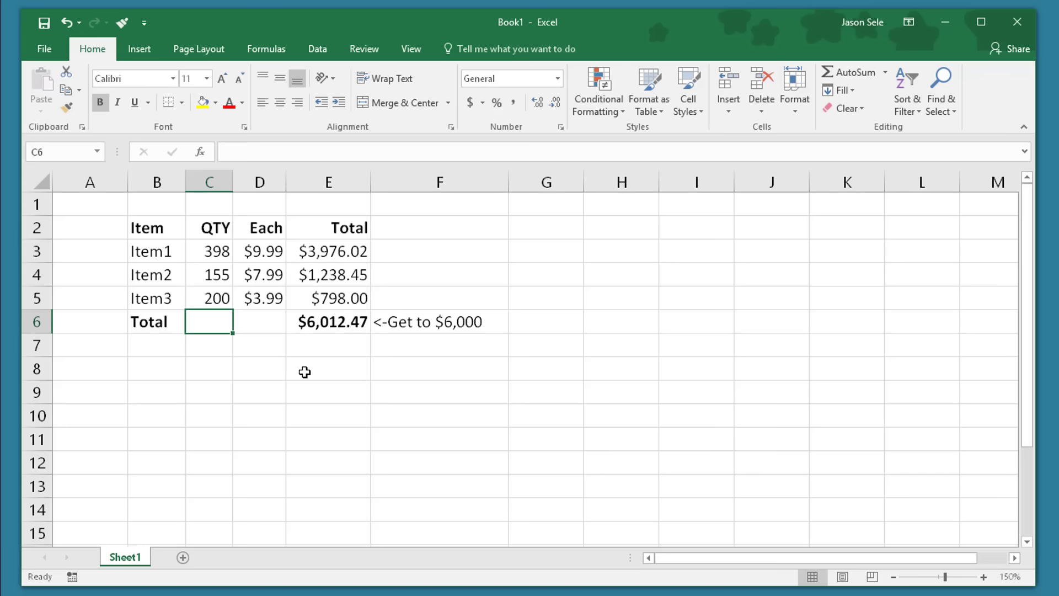
key(Up)
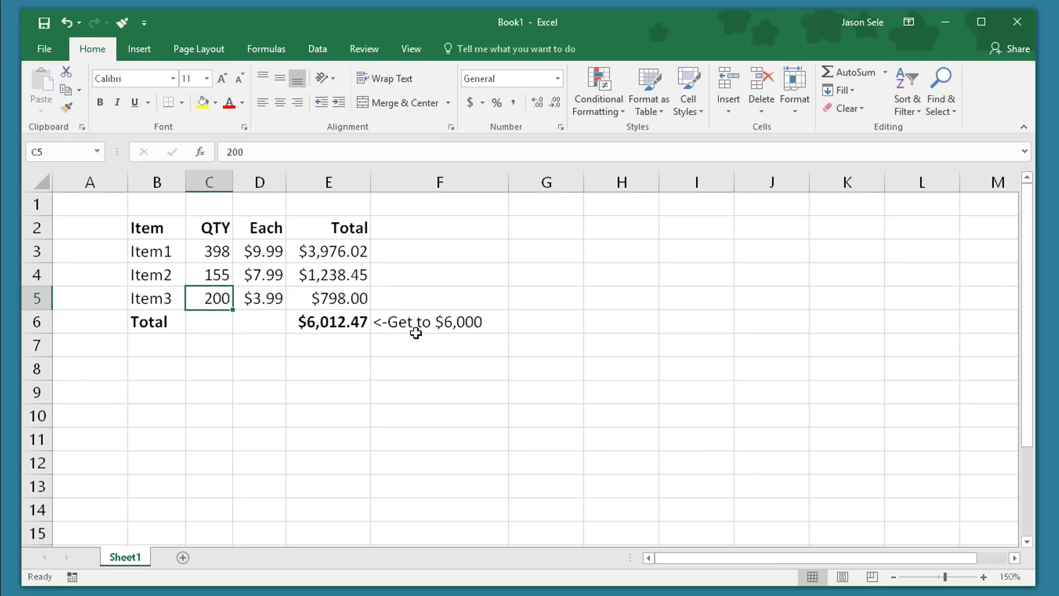
key(Delete)
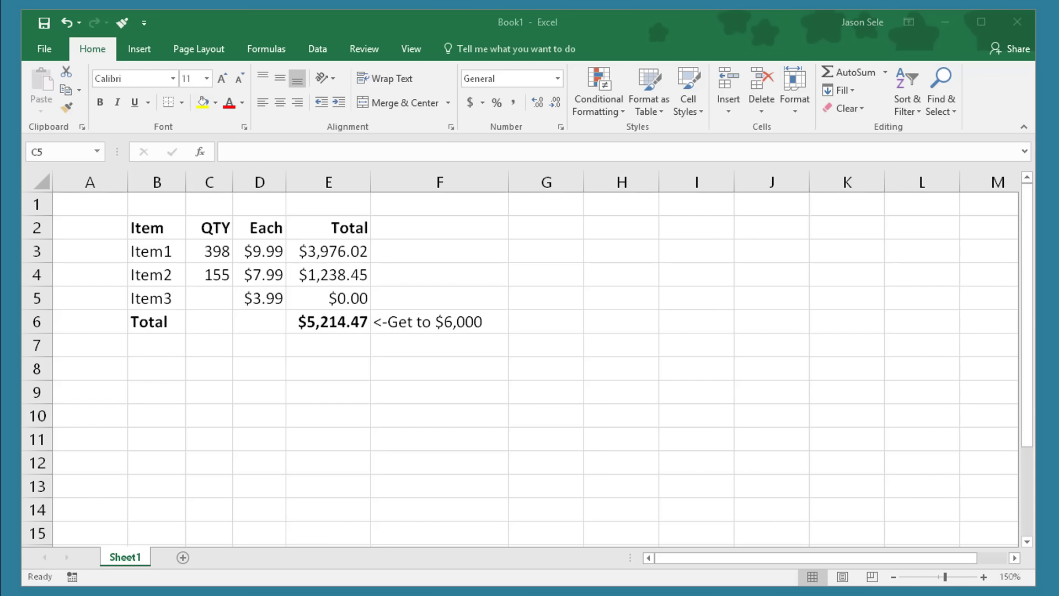
- Run Goal Seek to bring the total in E6 to 6000 by changing the Item3 quantity in C5
click(331, 326)
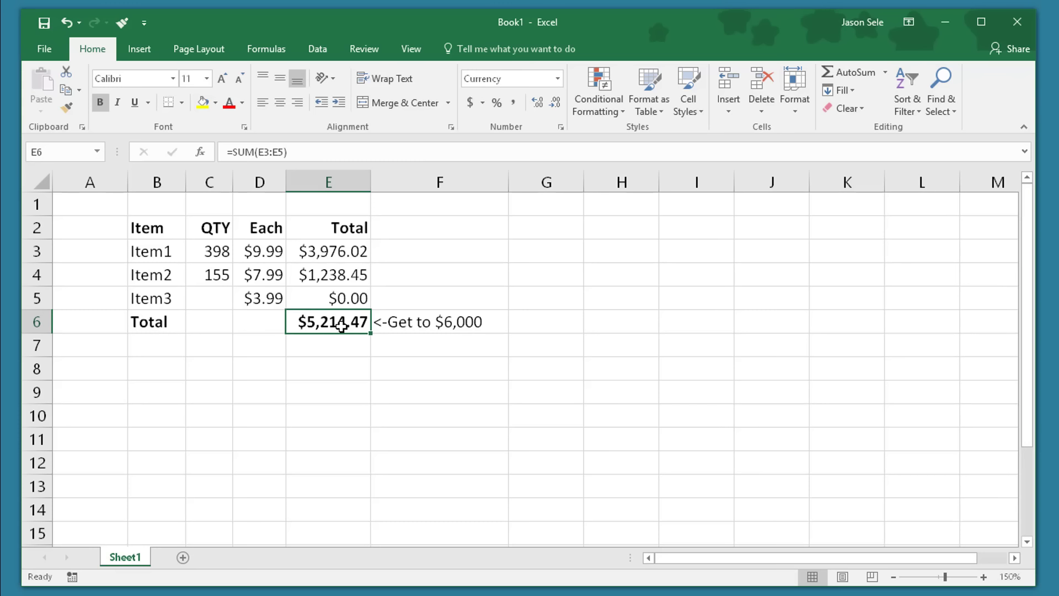
click(319, 48)
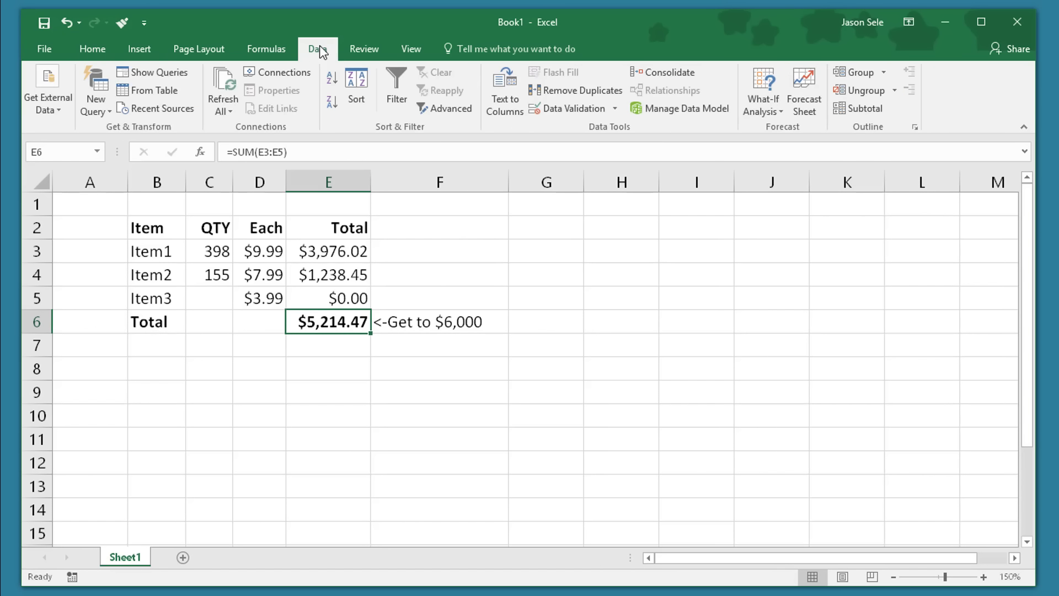
click(757, 105)
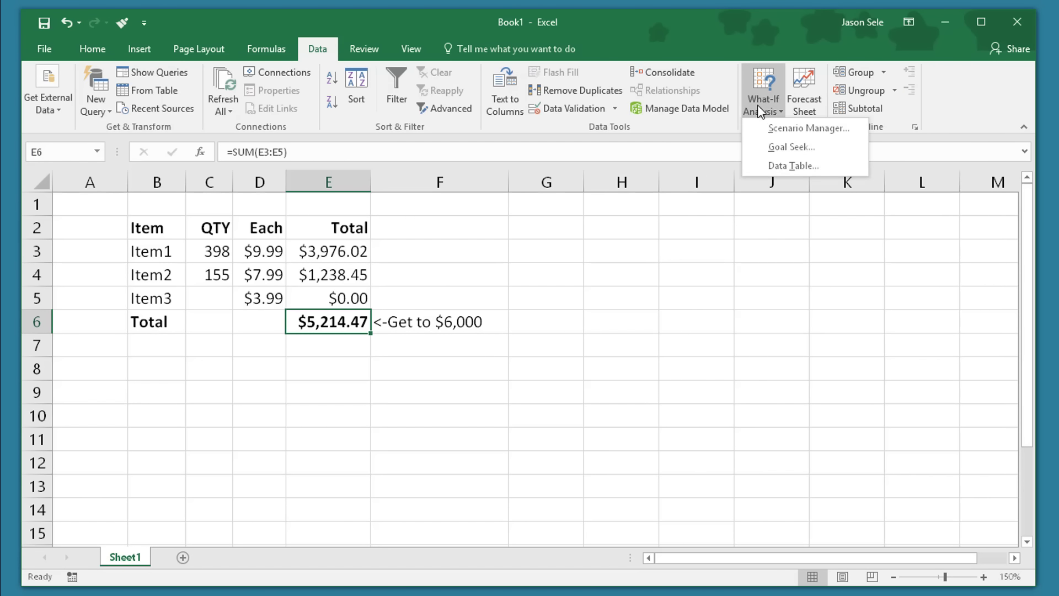
click(775, 148)
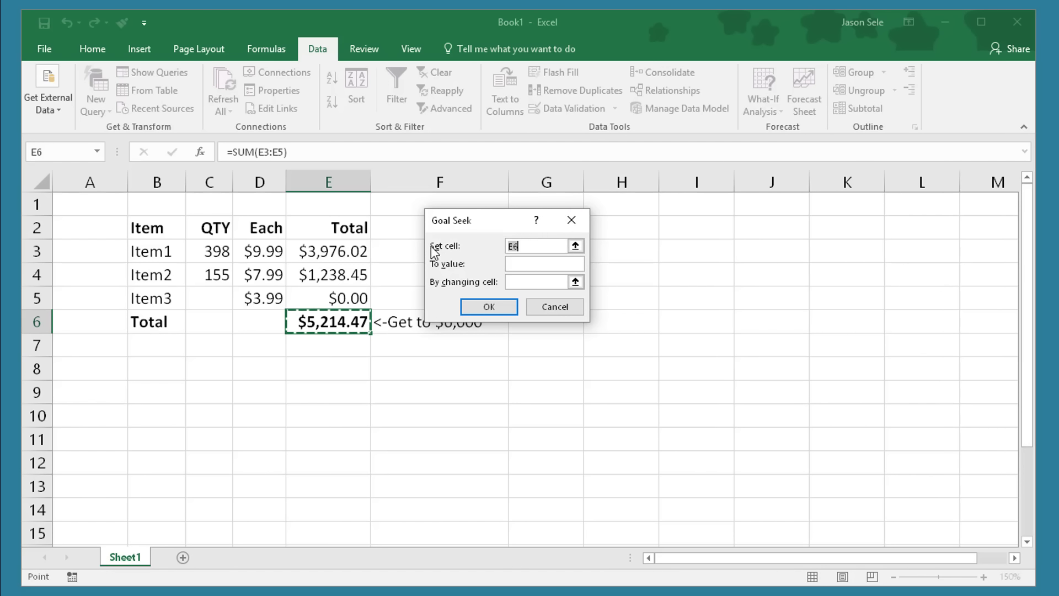
click(525, 264)
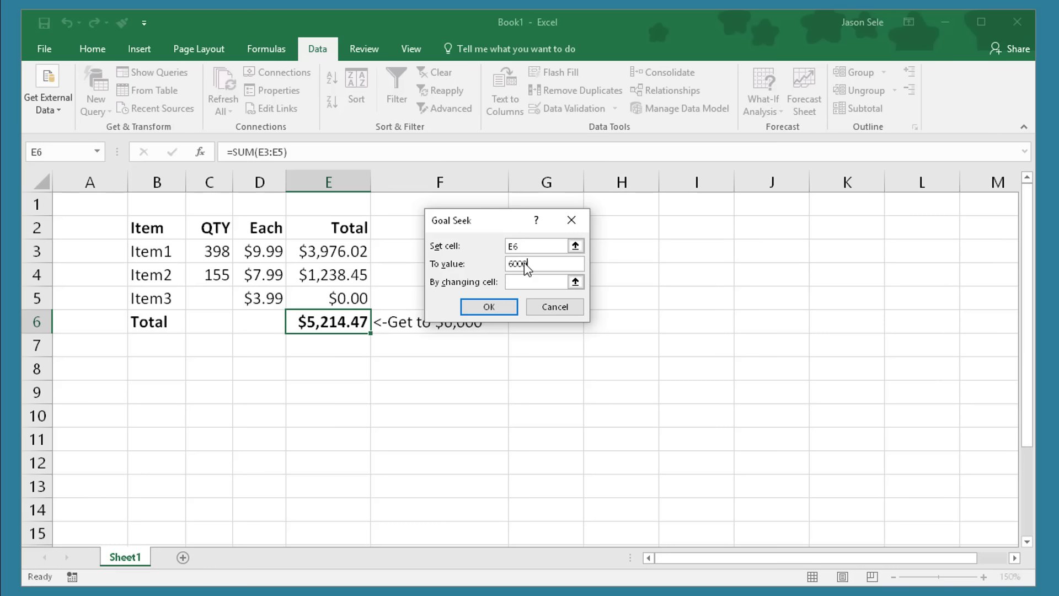
click(523, 282)
click(210, 298)
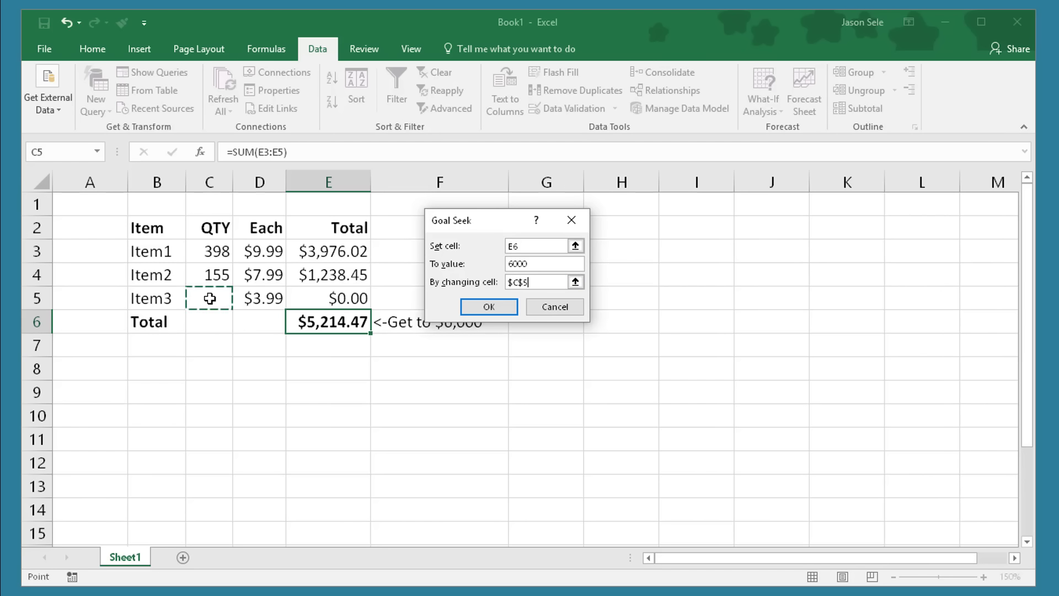
click(487, 307)
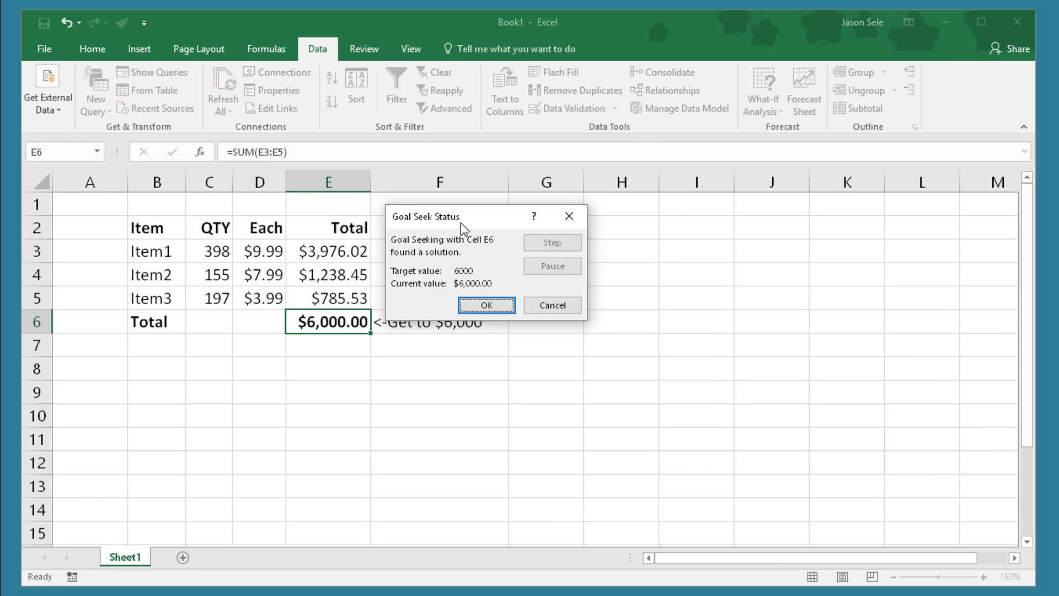
key(Return)
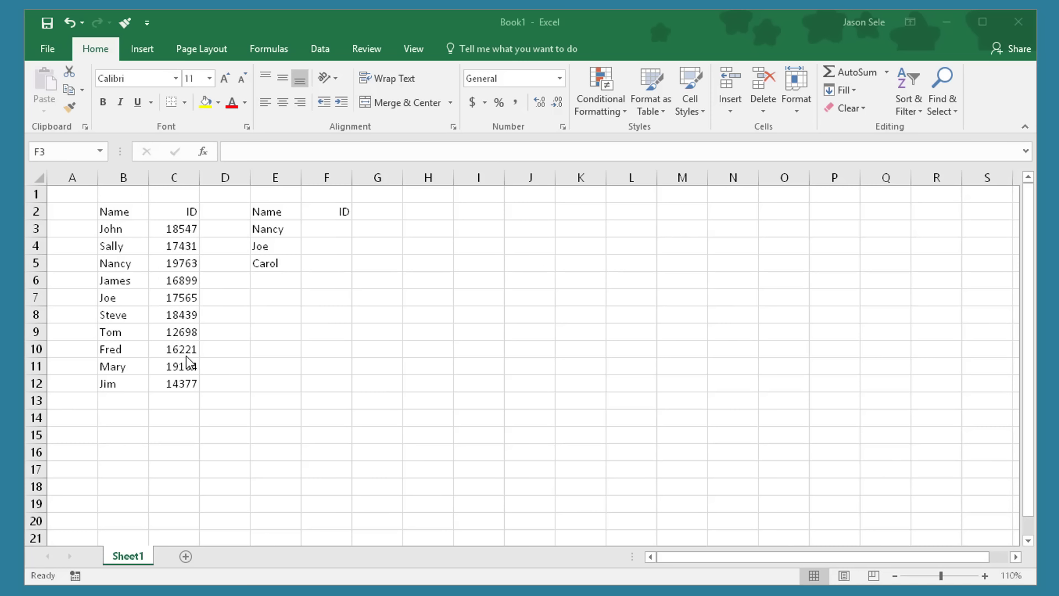
- Search the available functions for vlookup and start a VLOOKUP function in cell F3
click(338, 229)
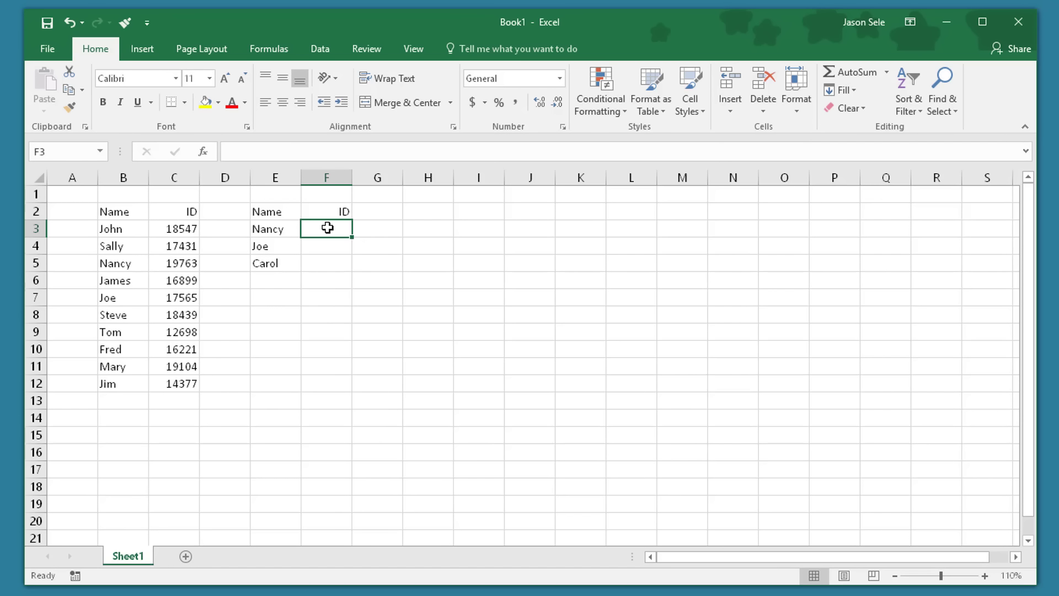
click(204, 153)
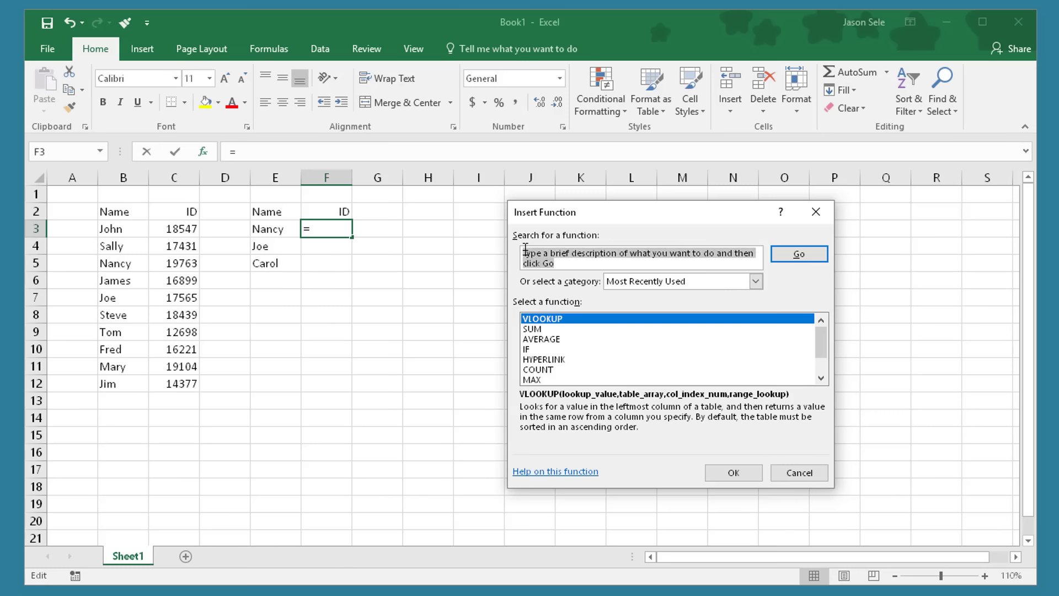
text(lookup)
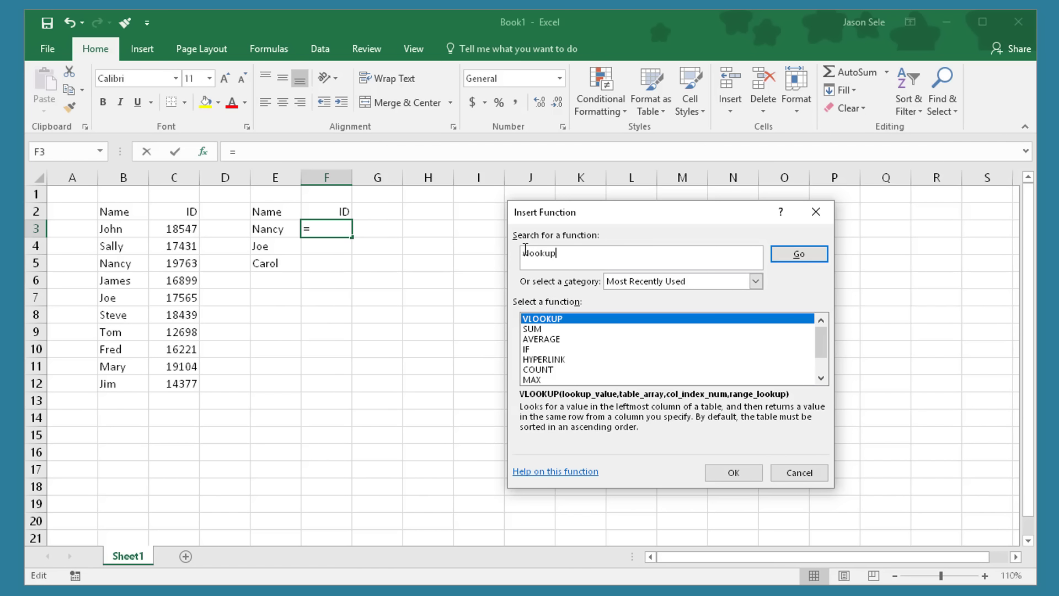
click(756, 282)
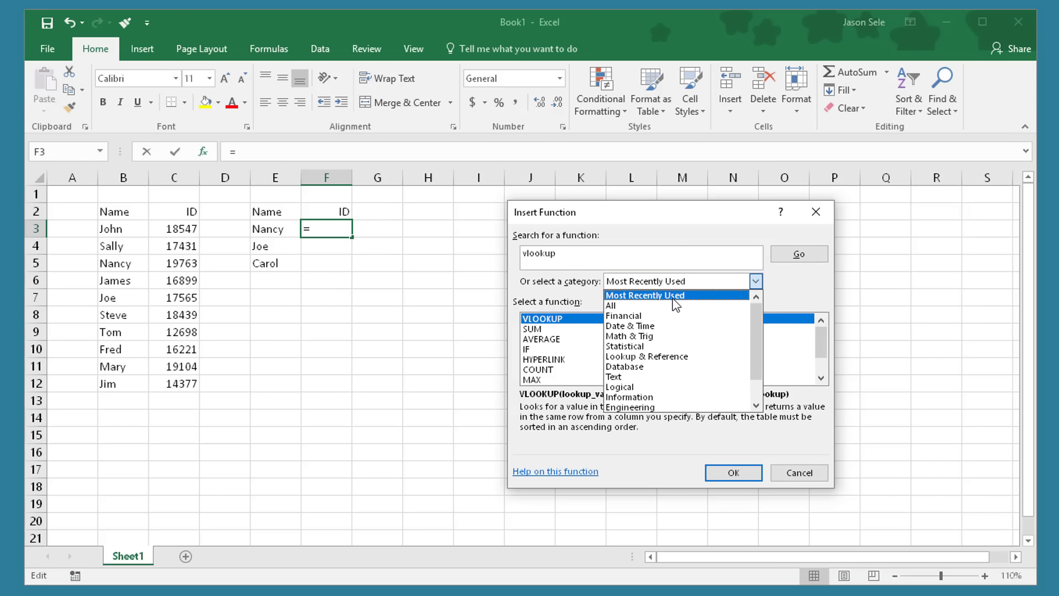
click(667, 307)
click(812, 259)
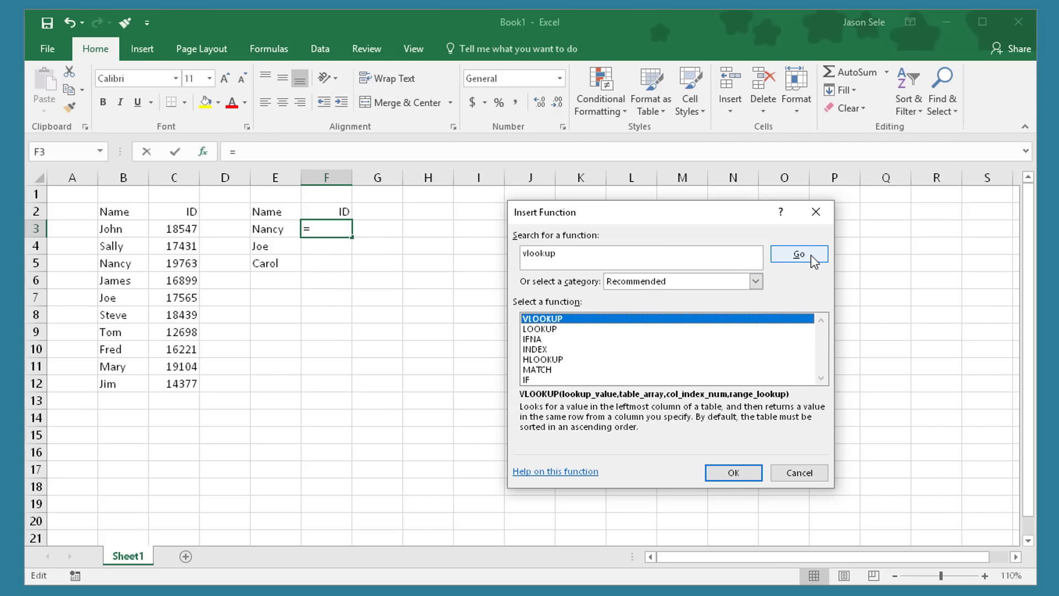
double_click(540, 323)
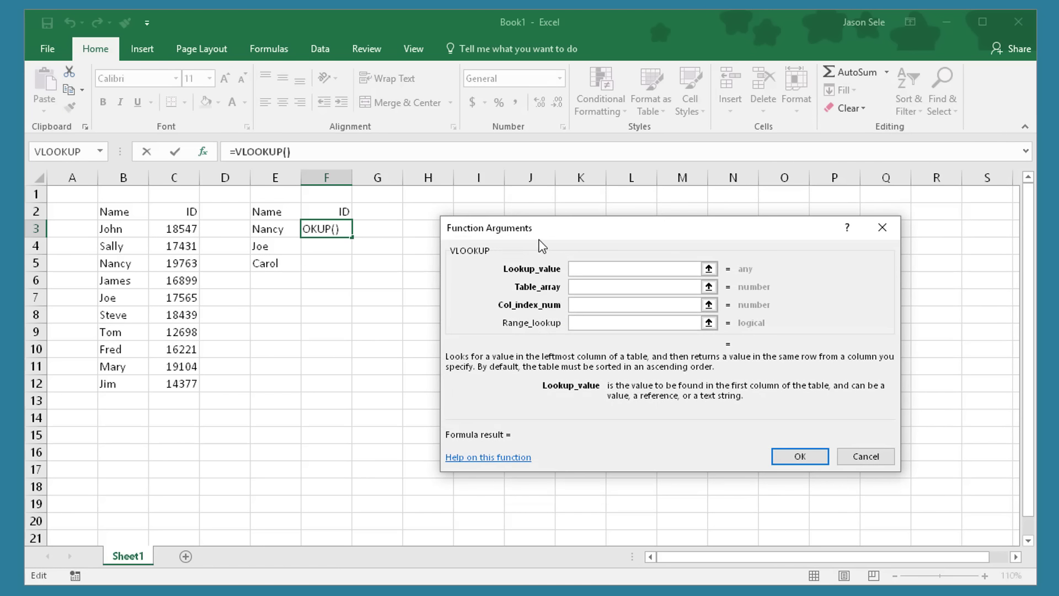
- Set the VLOOKUP lookup value to E3 and the table array to B3:C12
click(580, 268)
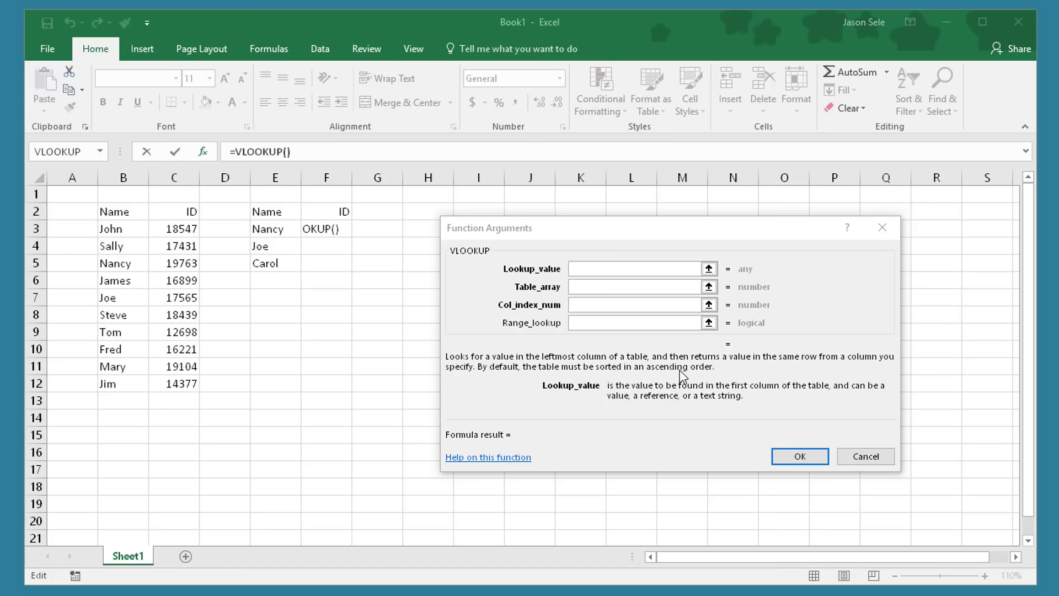
click(581, 269)
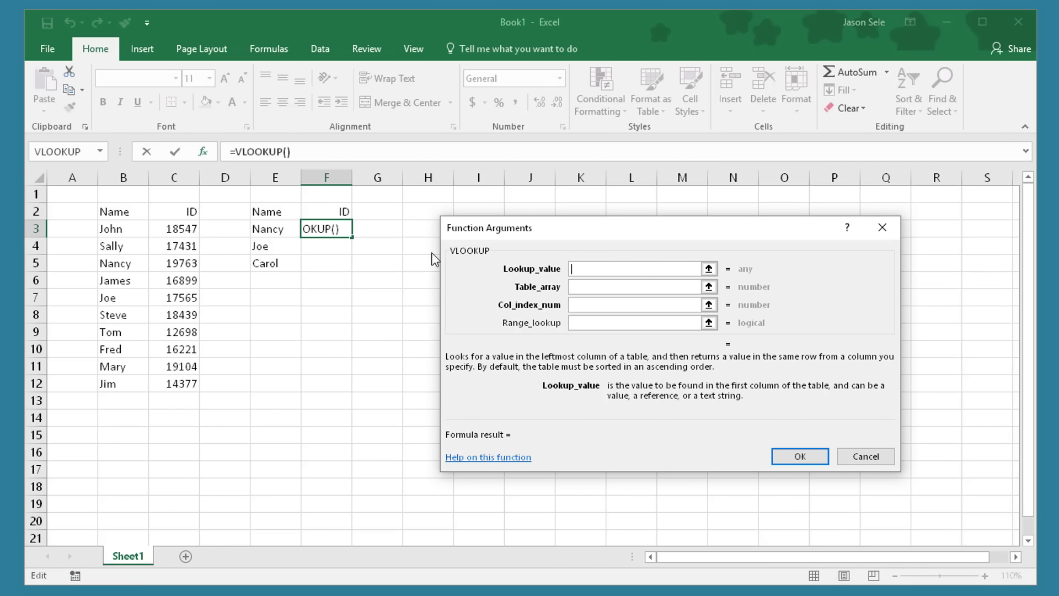
click(274, 232)
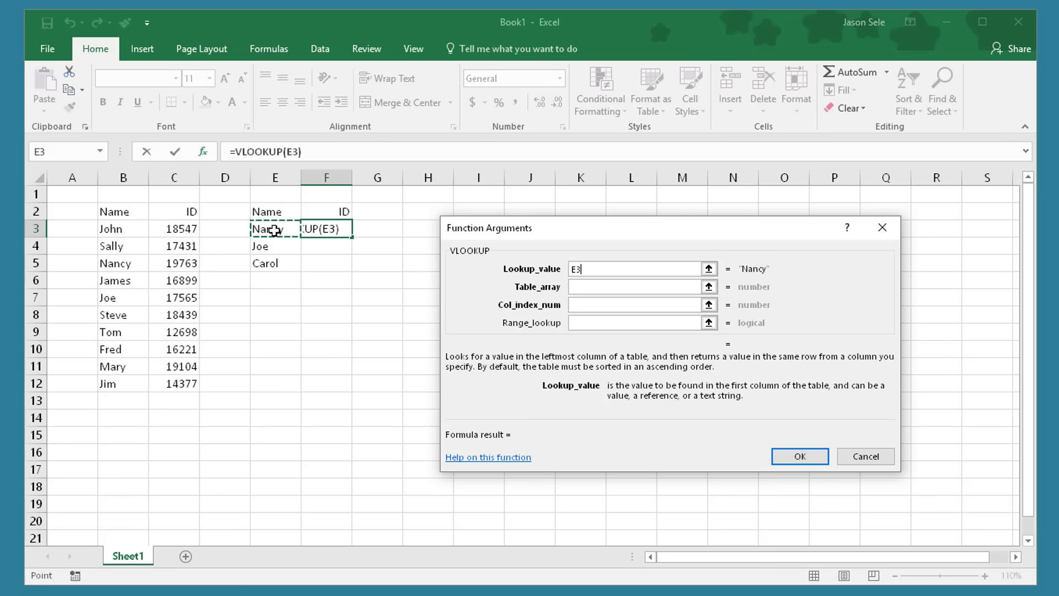
click(579, 290)
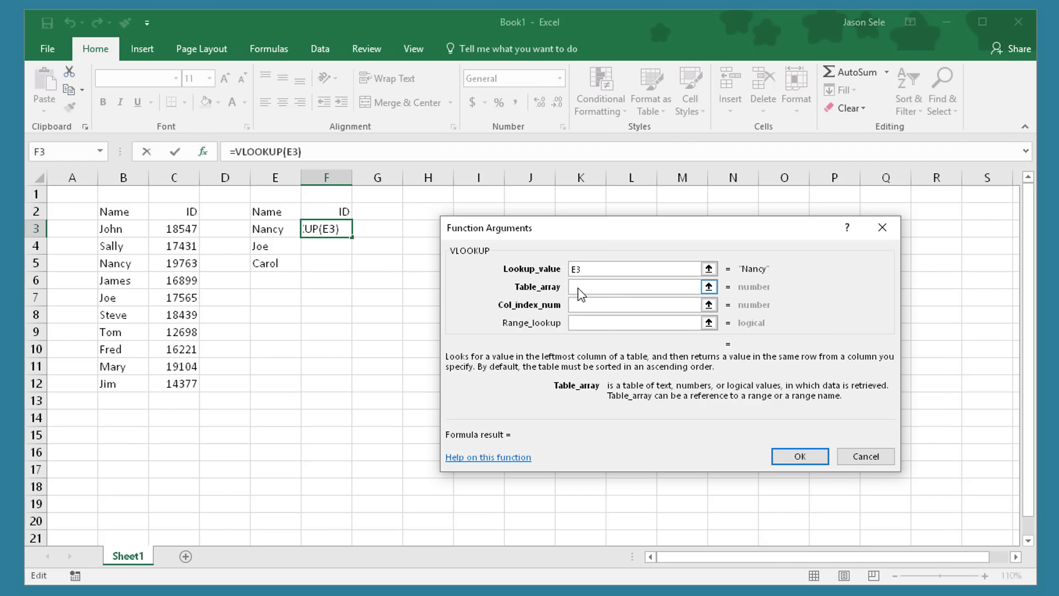
click(709, 286)
drag(108, 231, 175, 383)
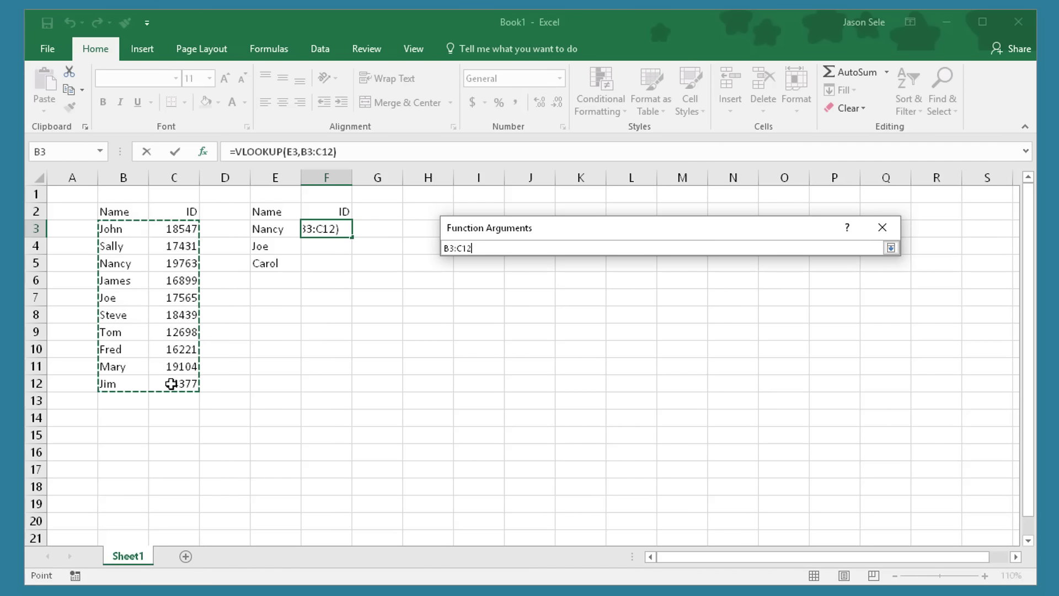
click(891, 247)
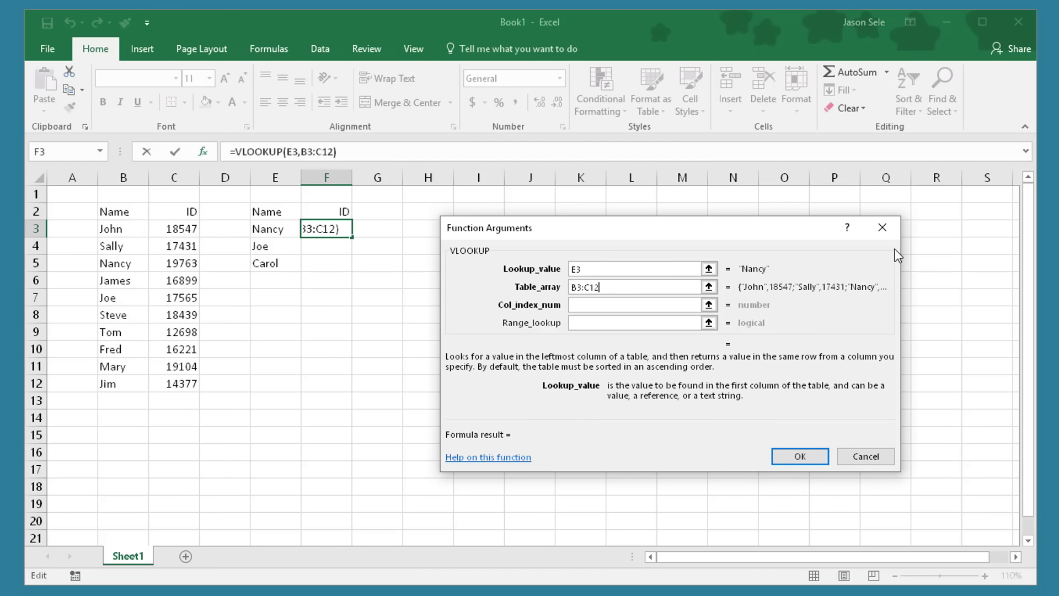
- Set the VLOOKUP column index to 2 and range lookup to false, and complete the formula in F3
click(587, 304)
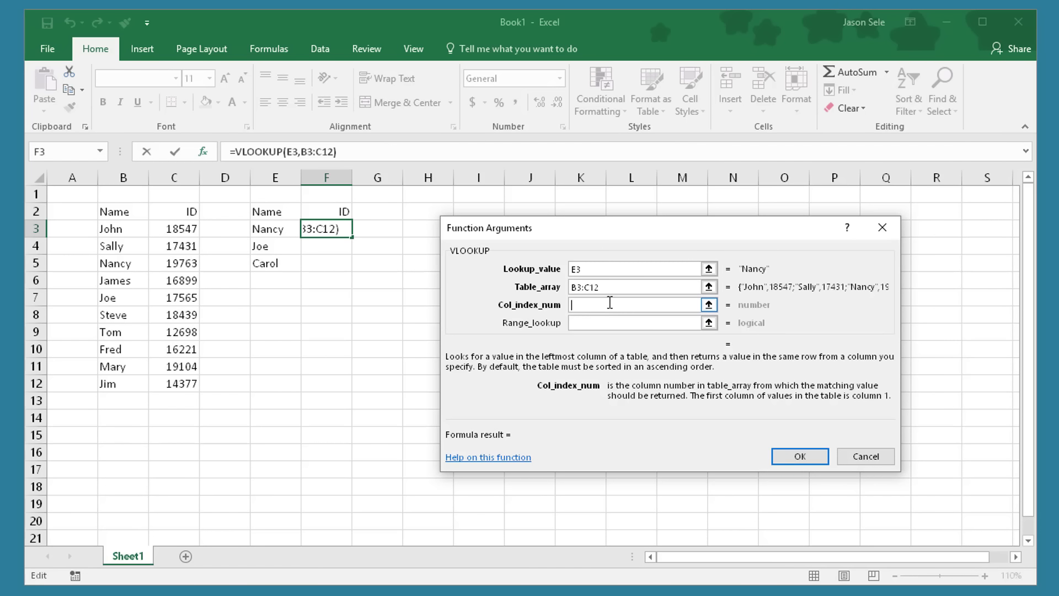
text(2)
click(585, 323)
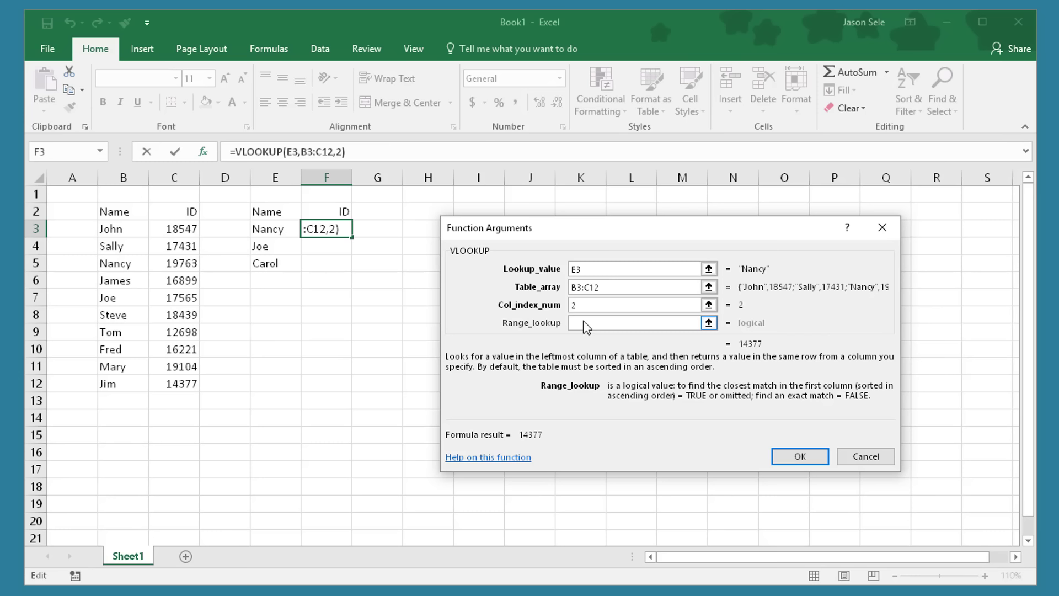
text(false)
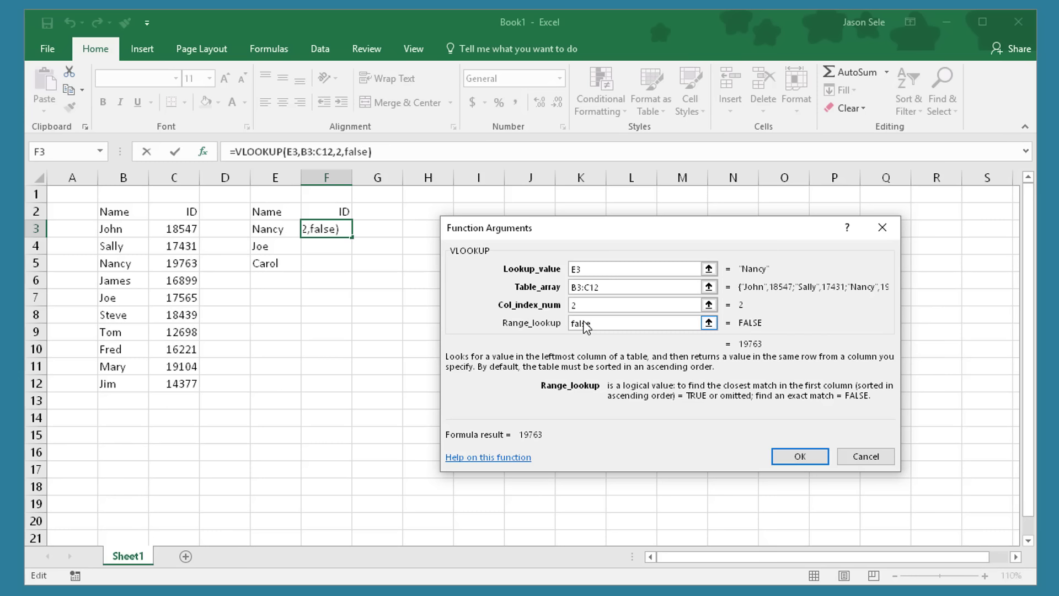
click(813, 460)
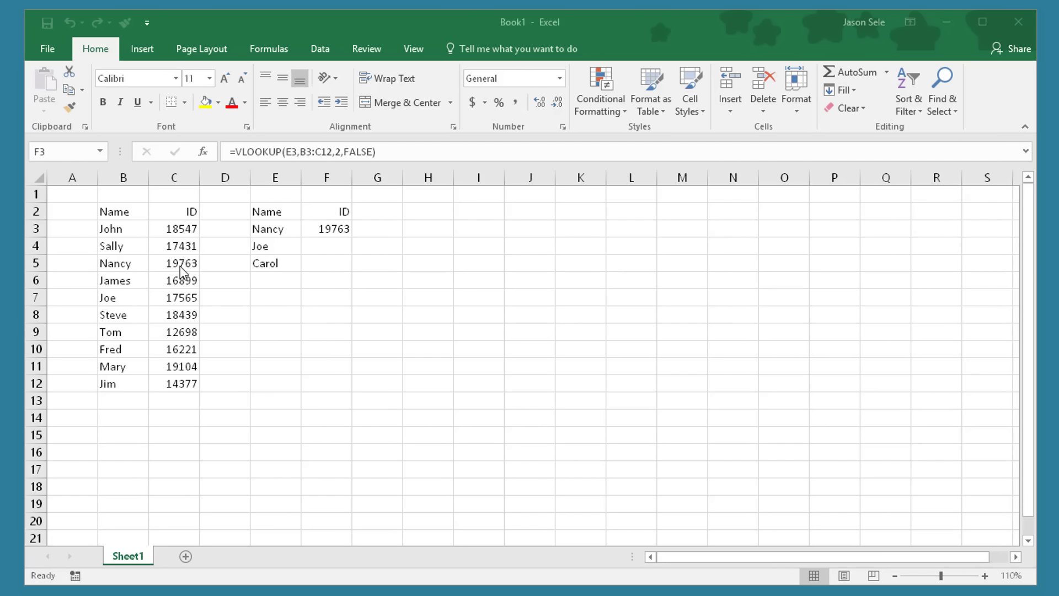
- Copy the VLOOKUP formula from F3 down through F5
click(335, 230)
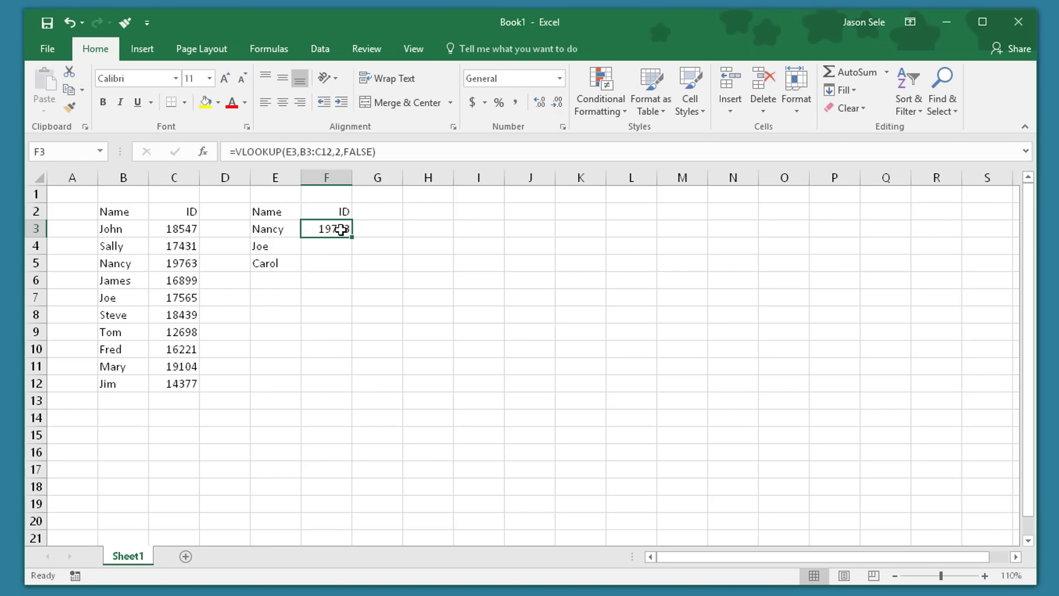
drag(352, 244, 351, 268)
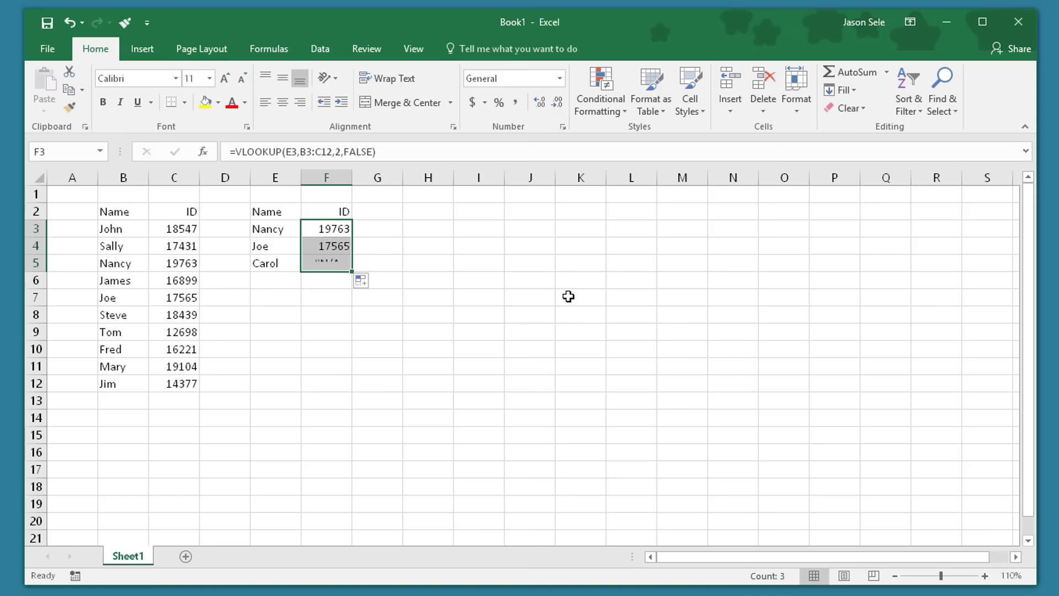
click(431, 277)
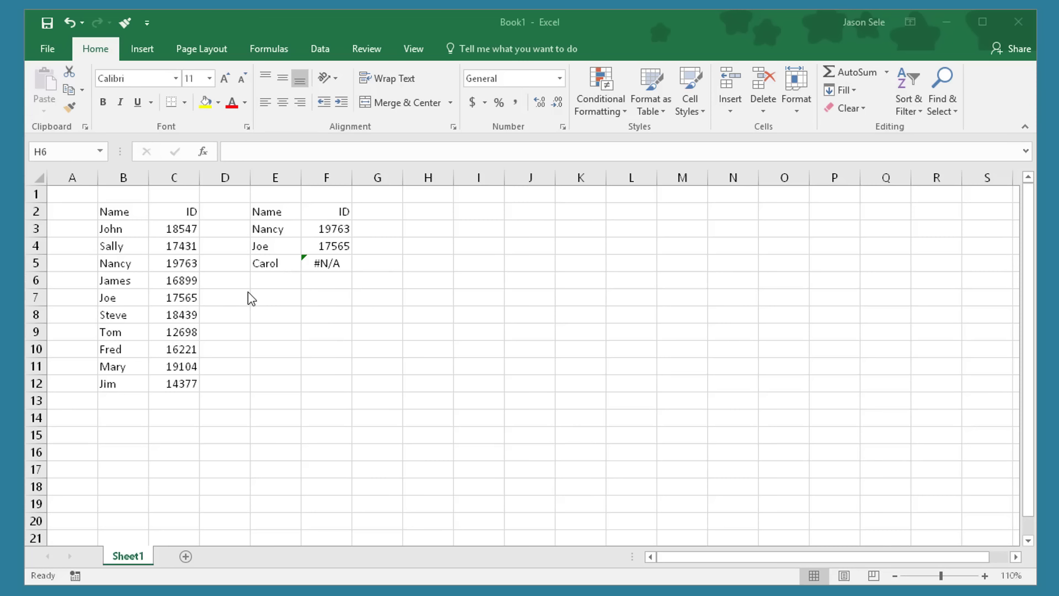
- Replace the ID number in cell C5 with a new five-digit ID
click(184, 265)
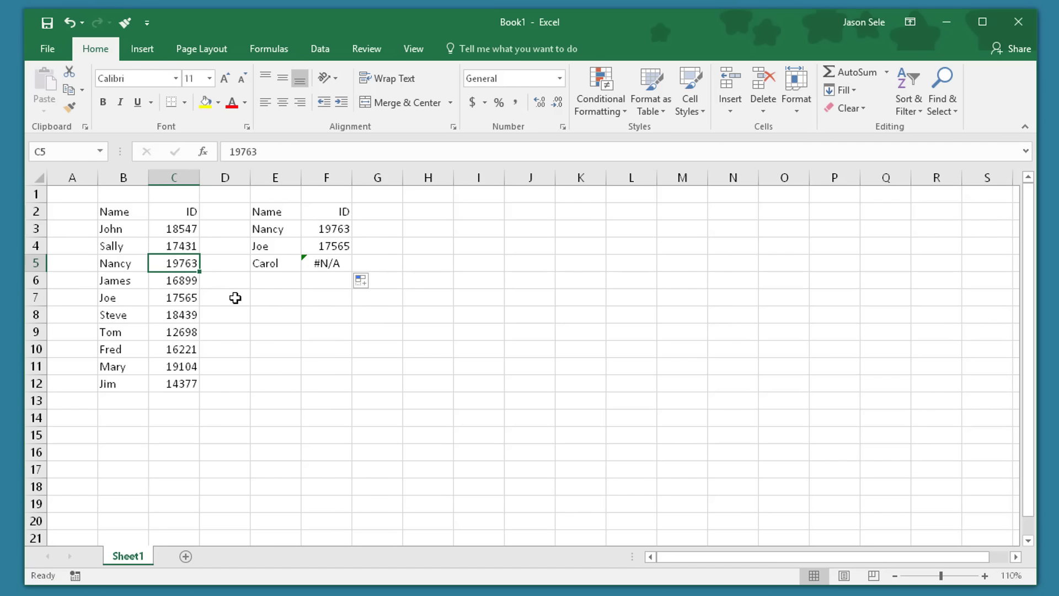
text(185)
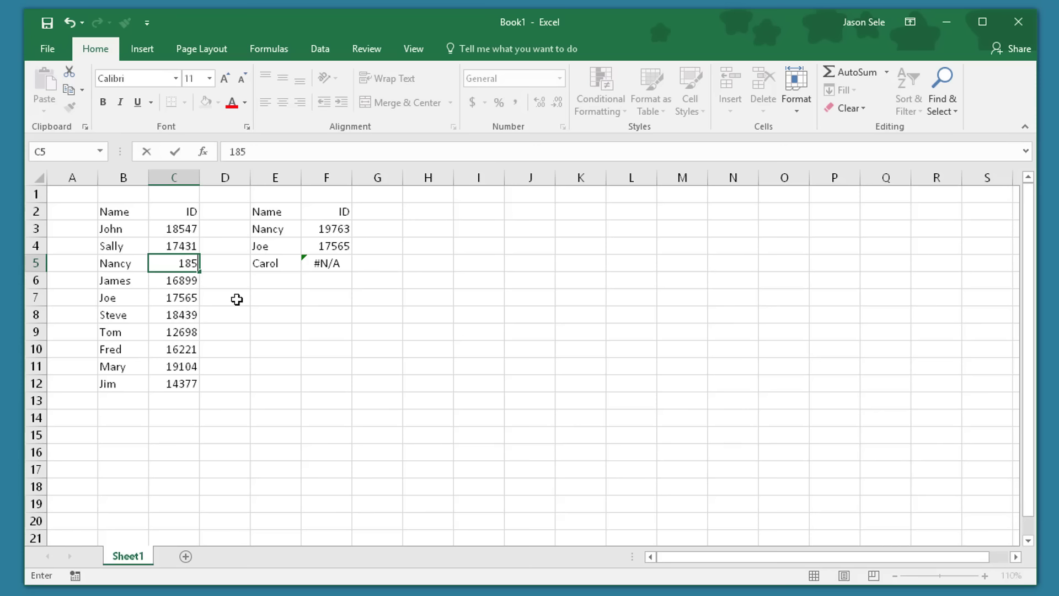
text(43)
key(Return)
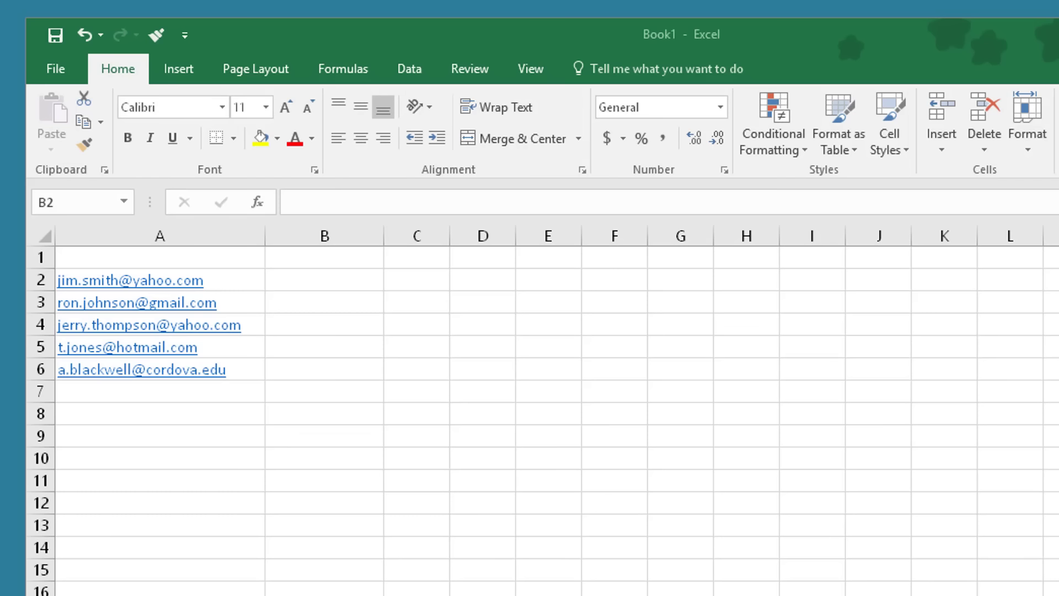
- Enter the full name matching the first e-mail in B2, and Flash Fill the remaining names through B6 from the second name in B3
click(328, 283)
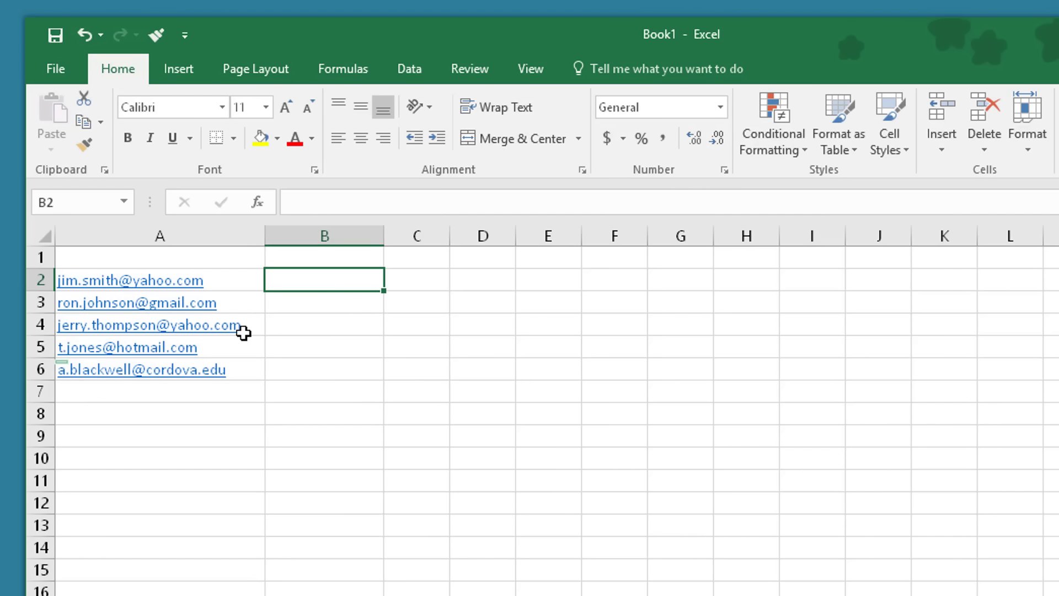
text(Jim Smith)
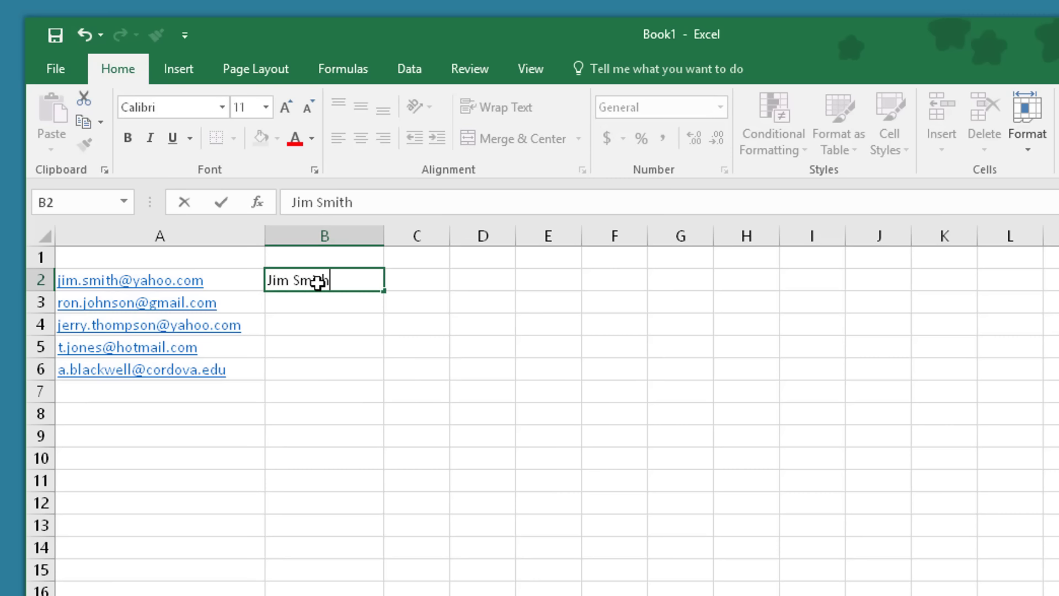
key(Return)
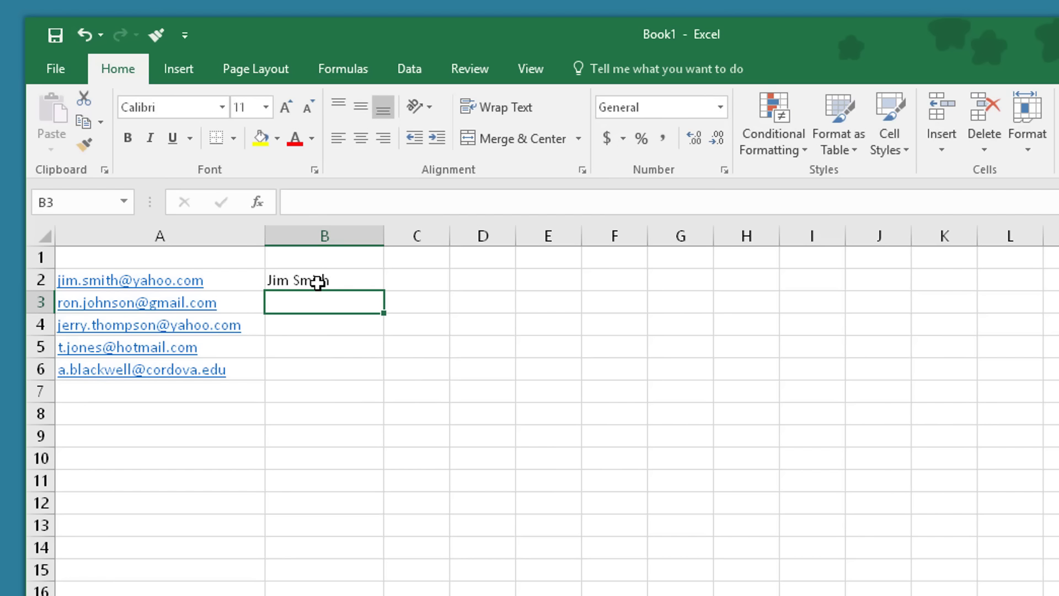
text(Ron Johnson)
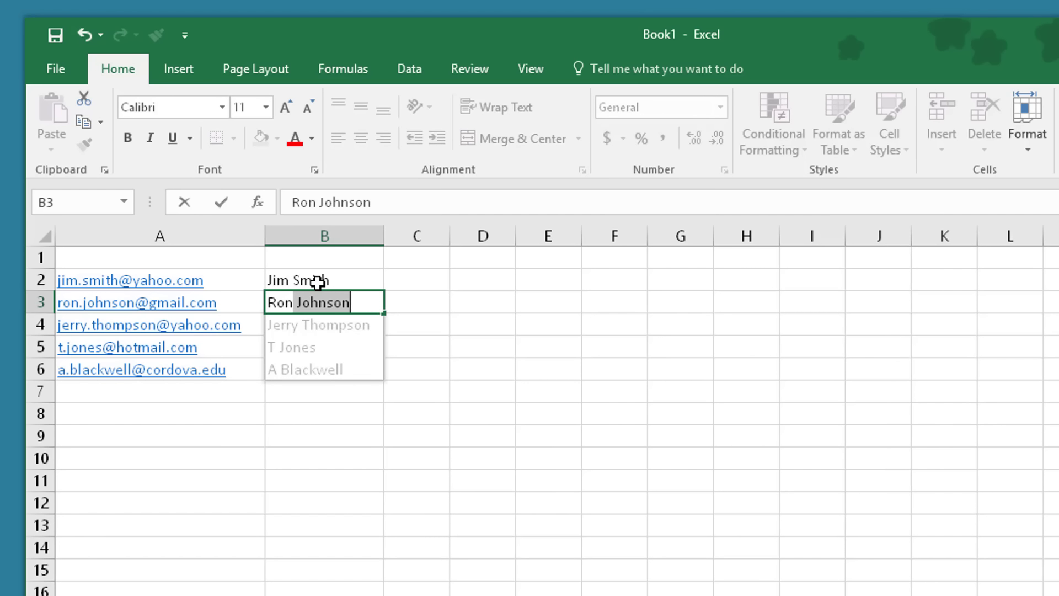
key(Return)
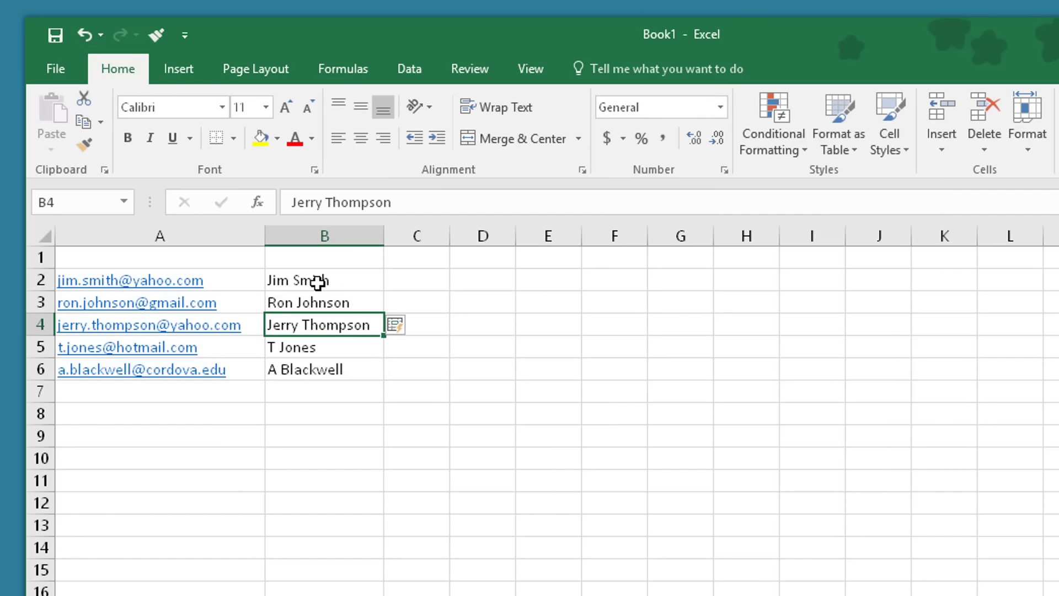
- Enter 1 in C2 and fill it down to C6
click(413, 281)
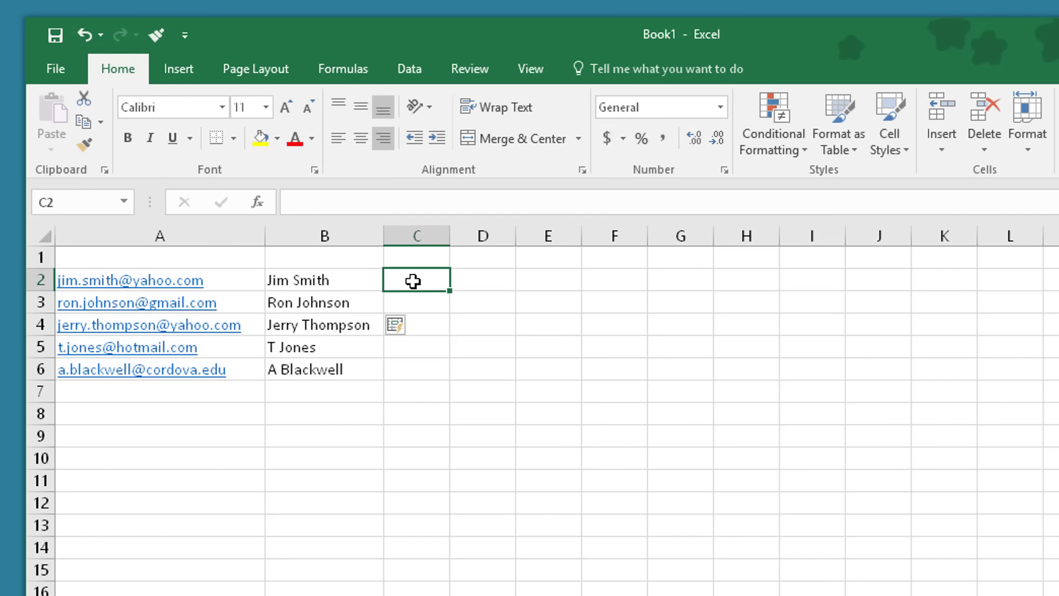
text(1)
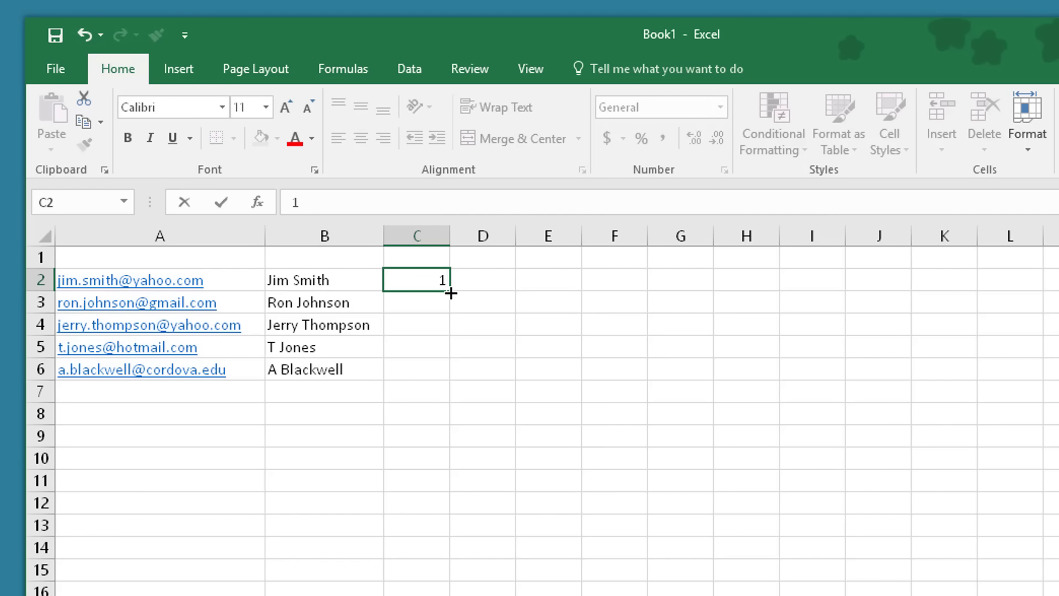
drag(451, 293, 447, 375)
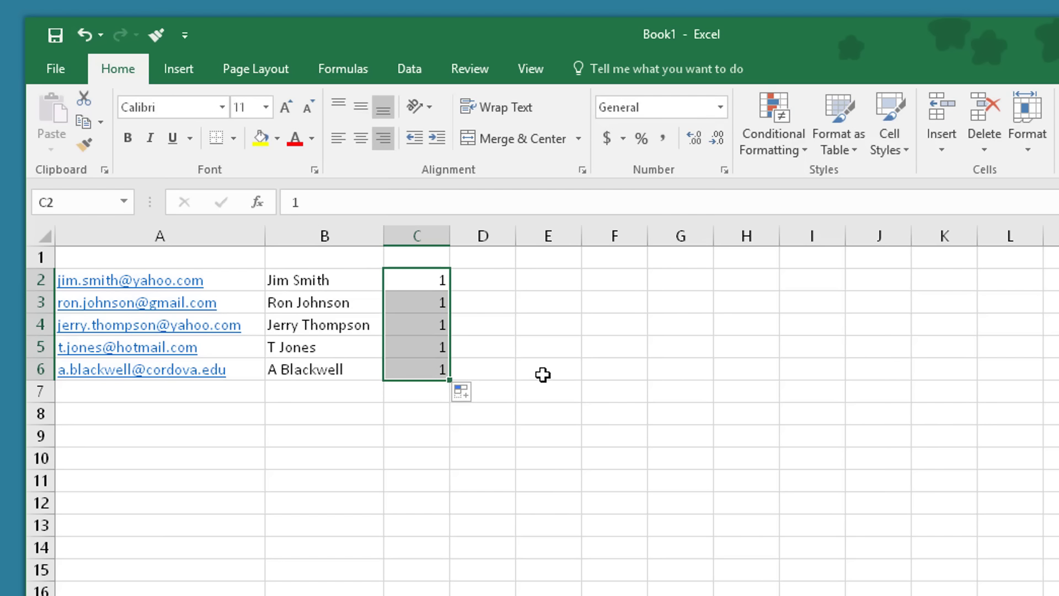
- Enter 2 in C3 and extend the number series from C2:C3 down to C6
click(425, 280)
key(Return)
text(2)
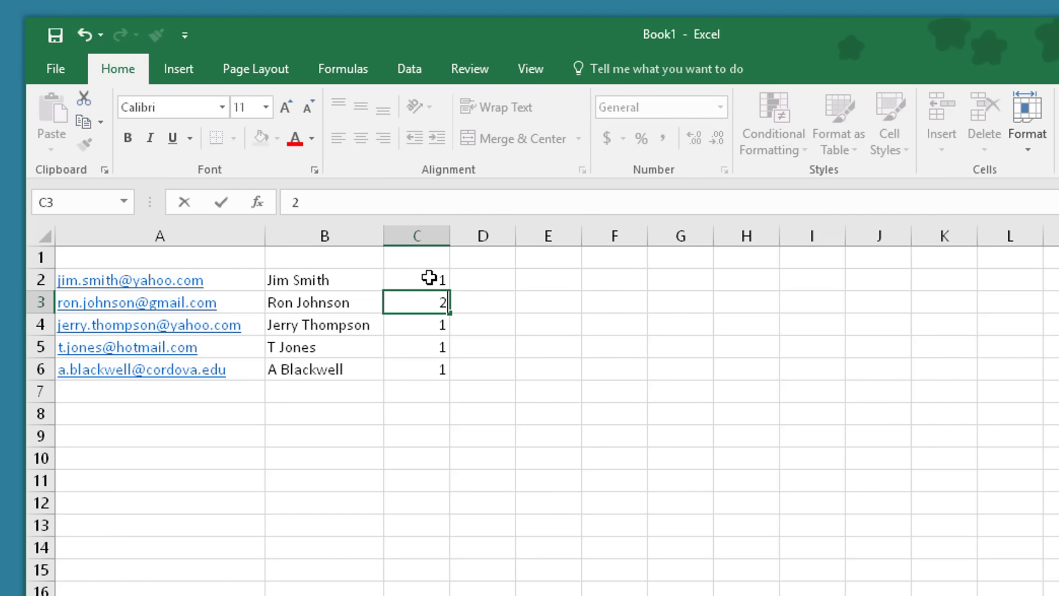
drag(428, 277, 441, 372)
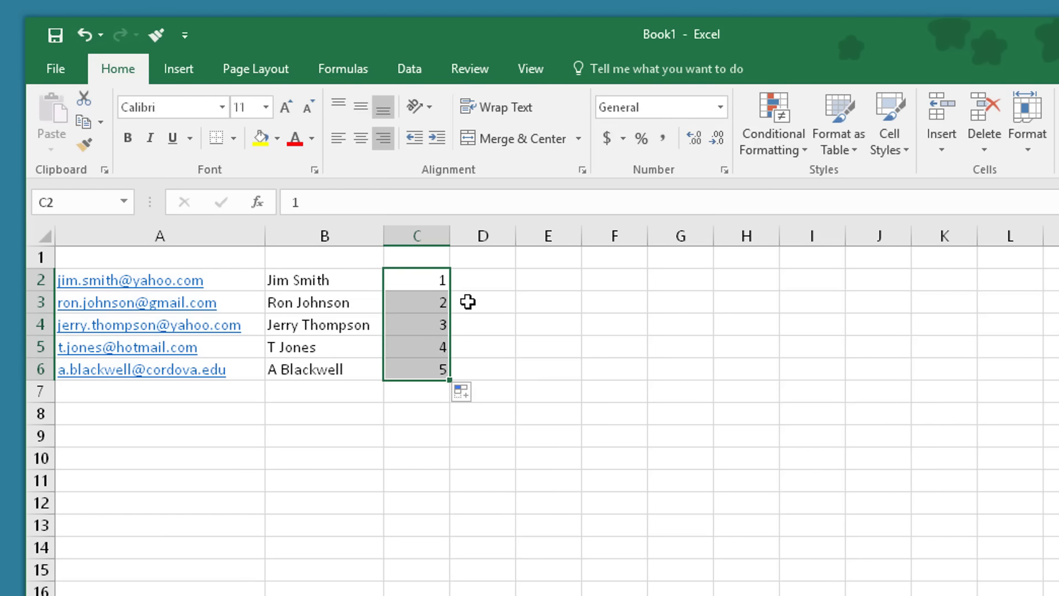
- Enter 1/1/2018 in D2 and 1/2/2018 in D3, and extend the date series down to D6
click(479, 280)
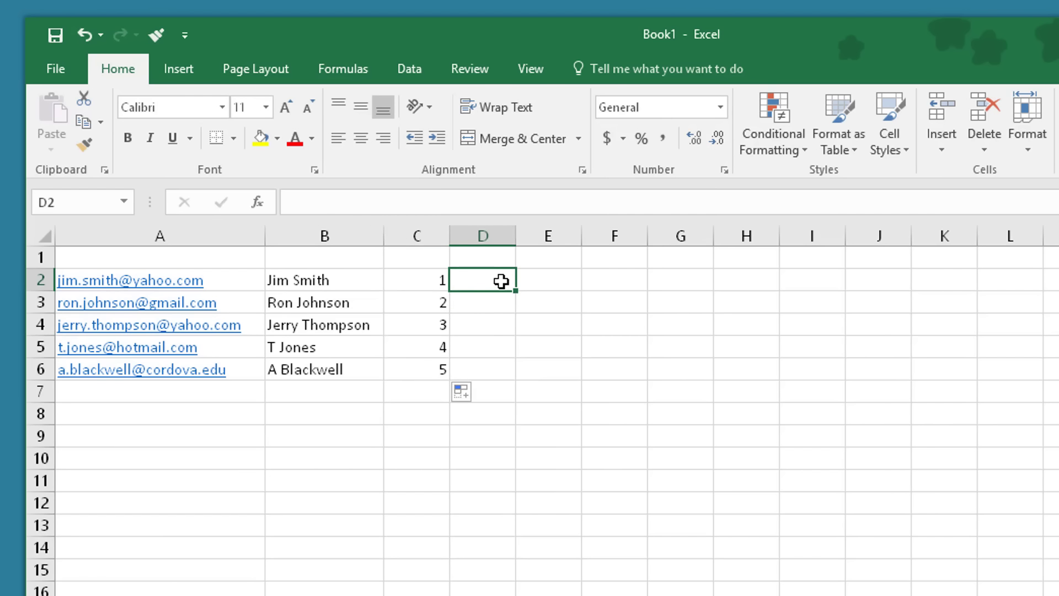
text(1/1/2018)
key(Return)
text(1)
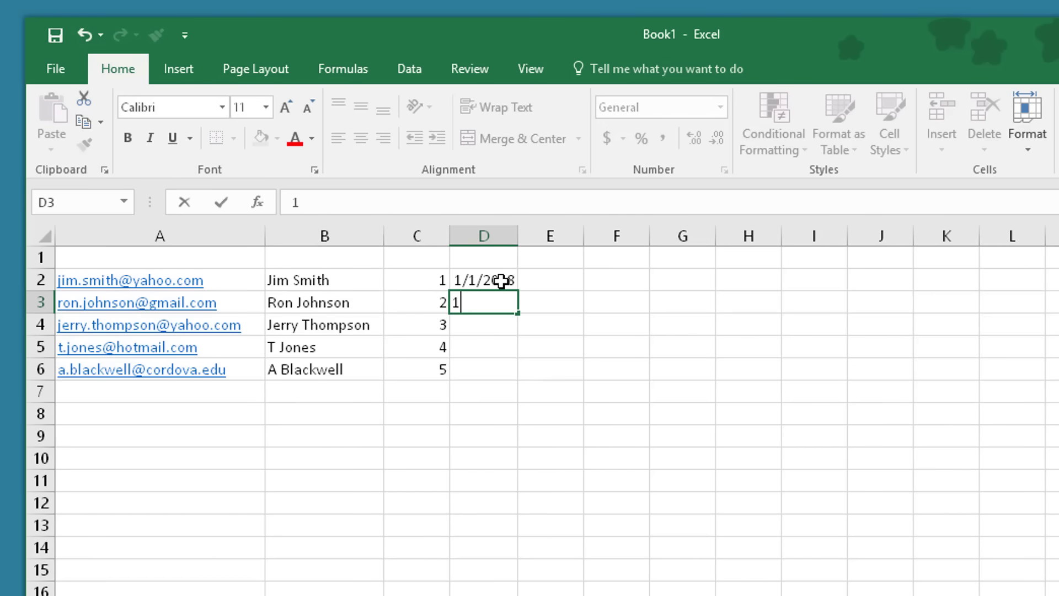
text(/2/2018)
drag(501, 280, 505, 384)
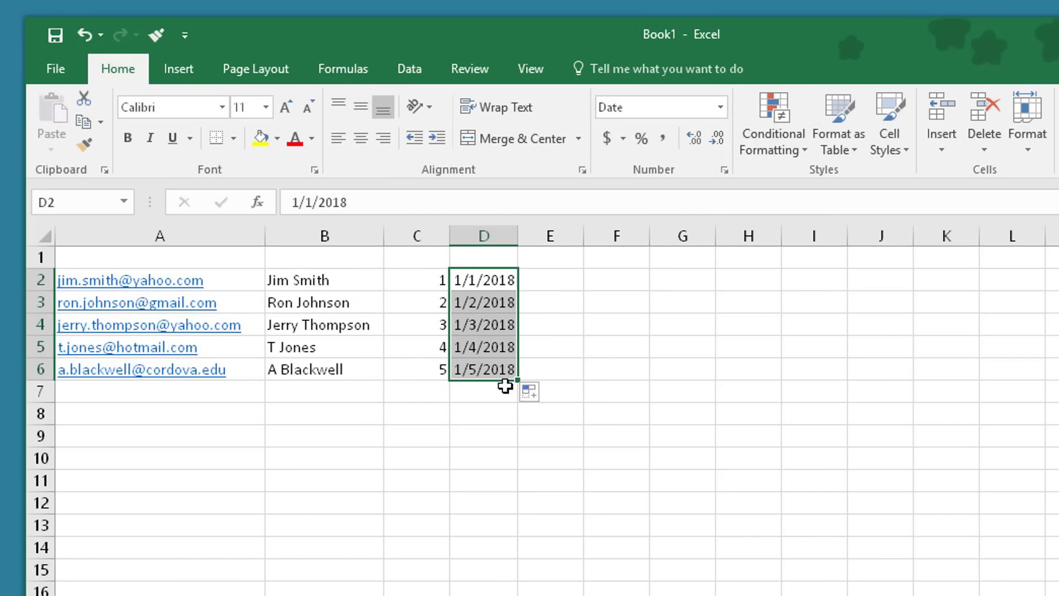
- Enter Jan in E2 and fill the month series down to E6
click(547, 282)
text(Jan)
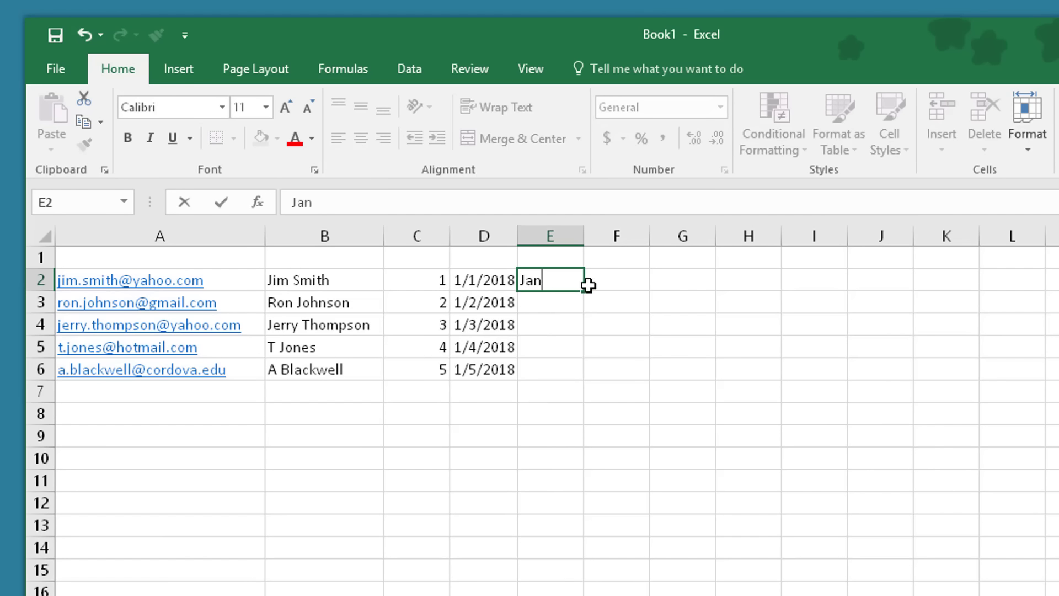
drag(582, 290, 572, 374)
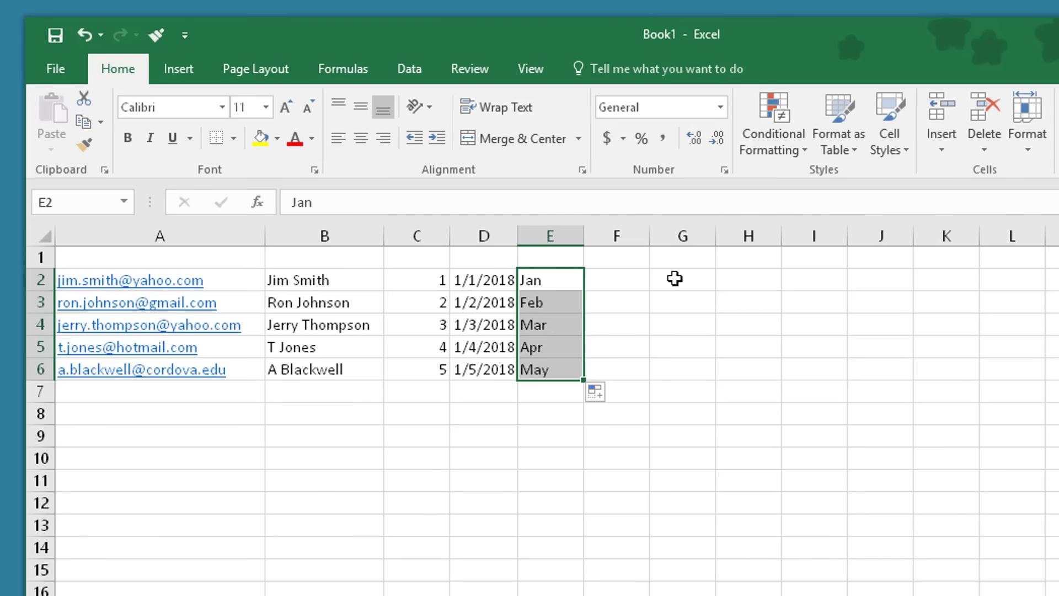
- Enter 1 in G2 and fill it down to G6
click(673, 279)
text(1)
key(ctrl+Return)
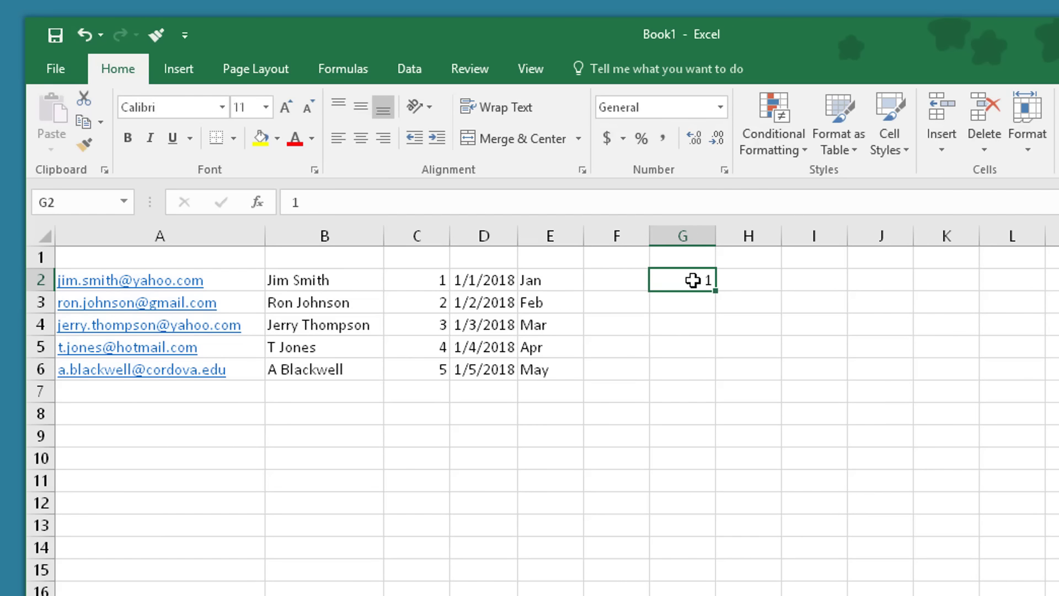
drag(715, 291, 703, 383)
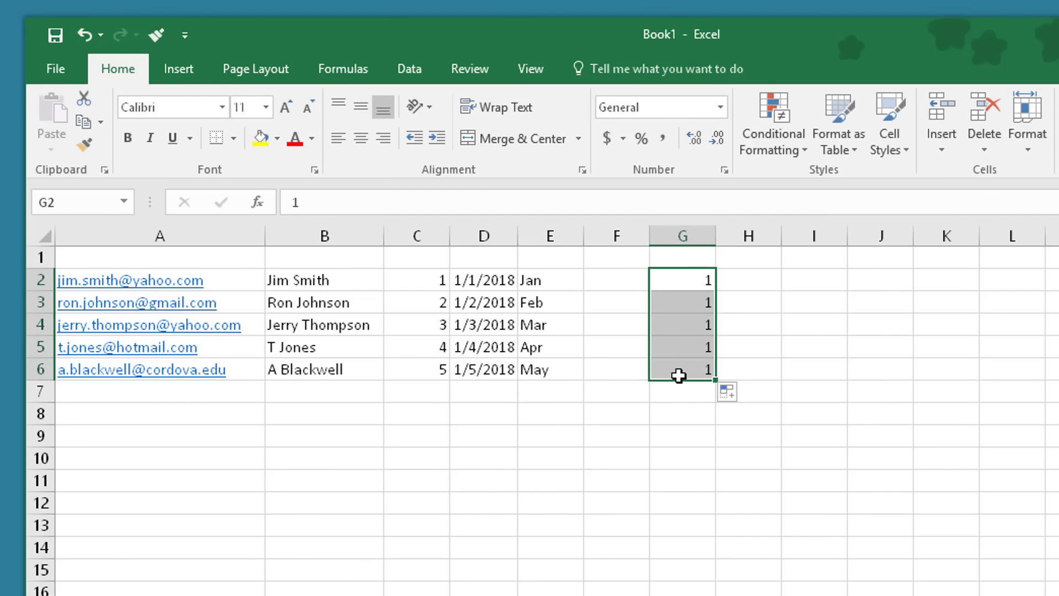
- Enter 1 in H2 and auto-fill it down to H6, matching the adjacent column's length
click(740, 281)
text(1)
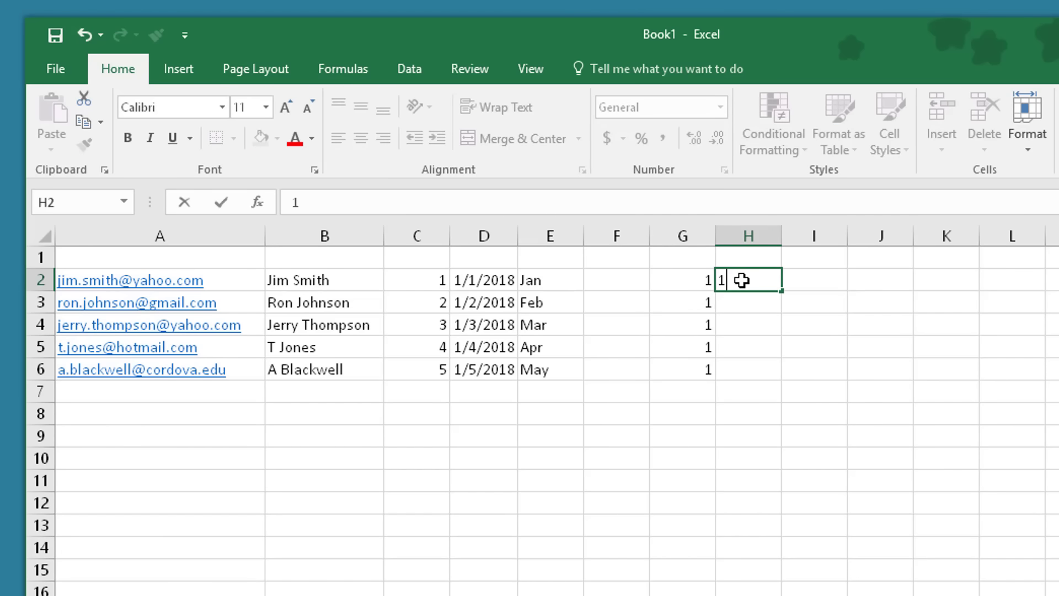
double_click(783, 293)
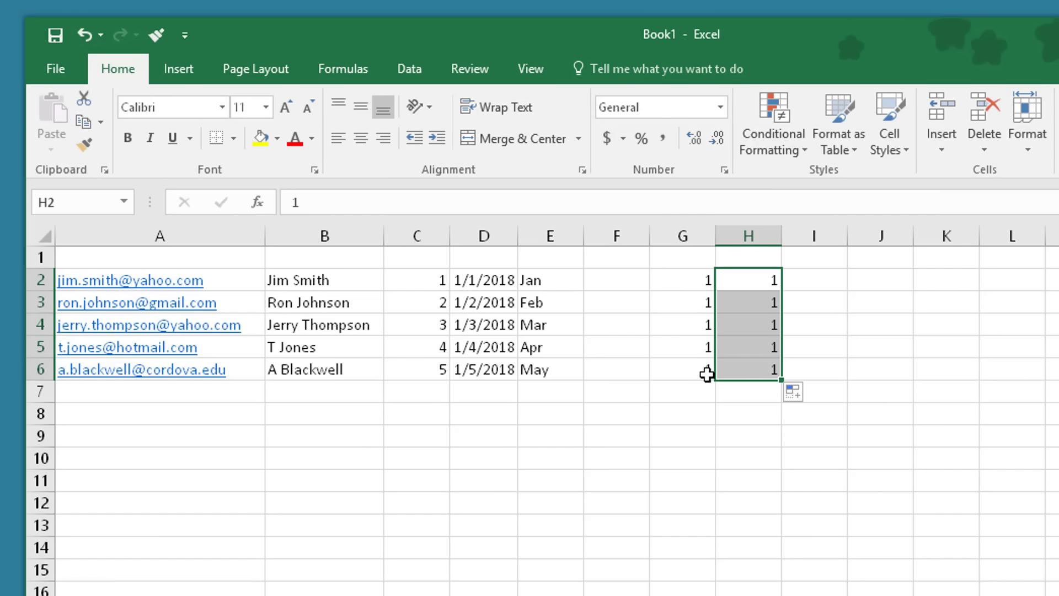
- Enter 1 in I2 and 2 in I3, and extend the number series down to I6
click(824, 278)
text(1)
key(Return)
text(2)
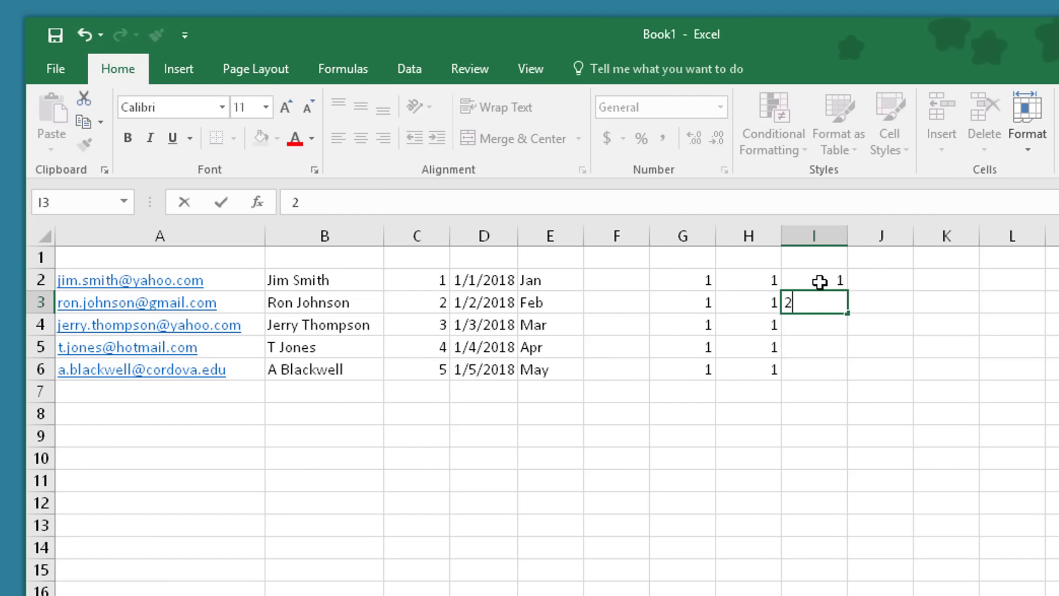
click(820, 282)
drag(821, 282, 843, 371)
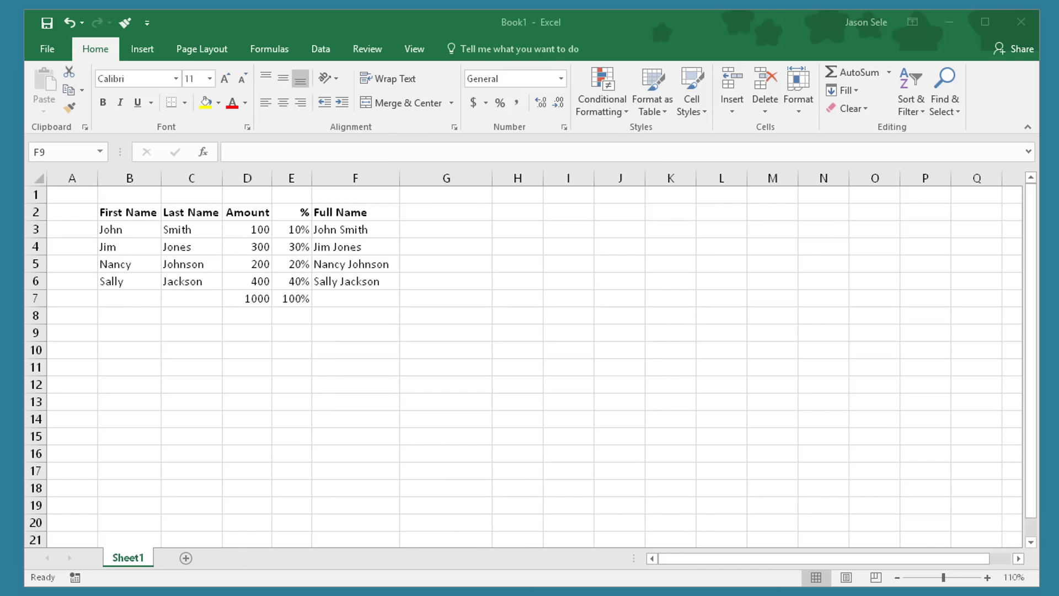
- Check the formulas behind F3 and E3, and copy the table B2:F7
click(336, 229)
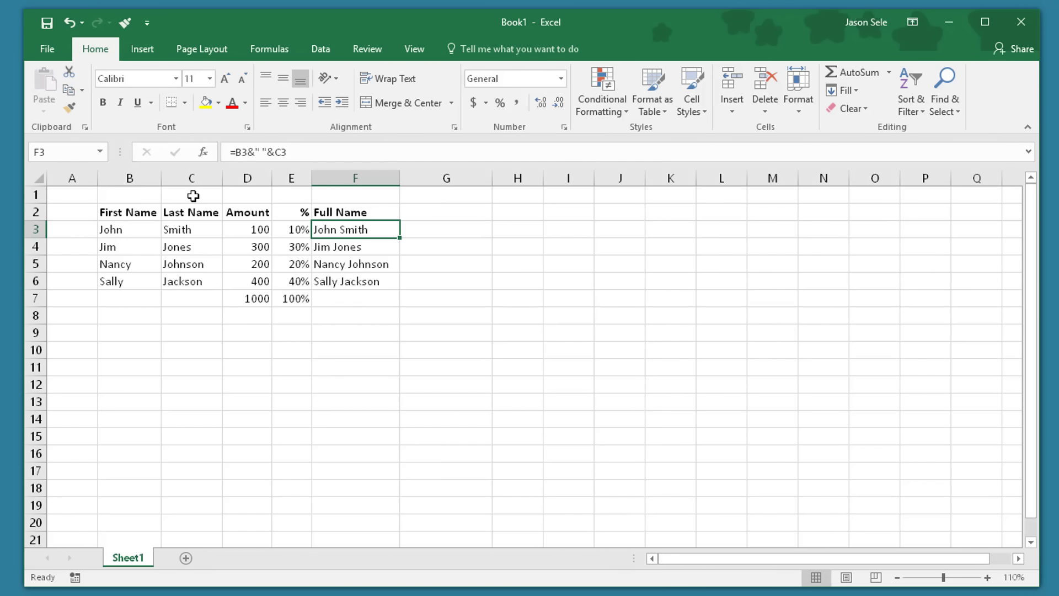
click(292, 232)
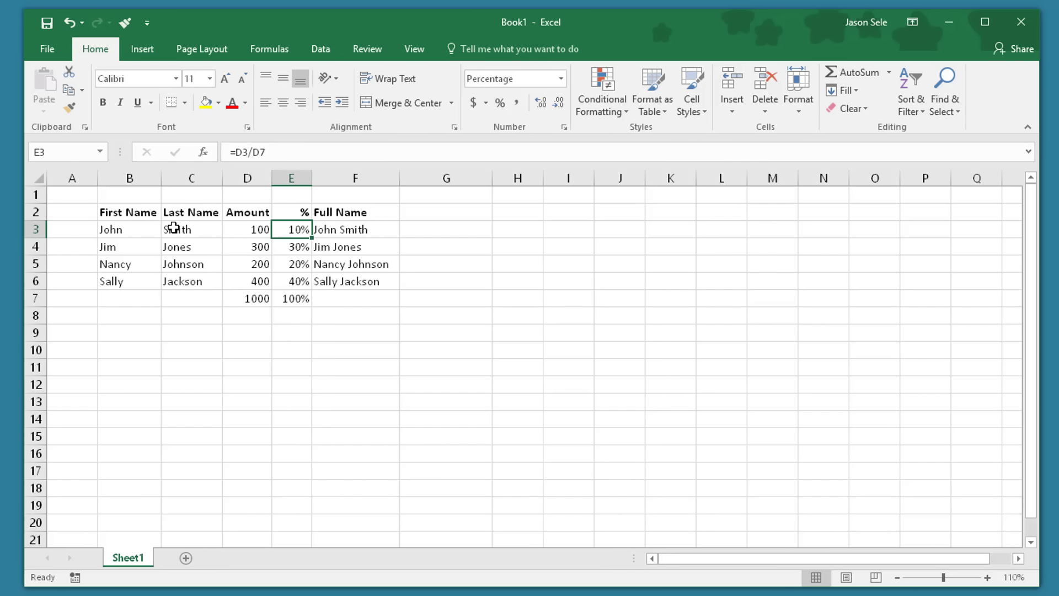
drag(105, 211, 334, 296)
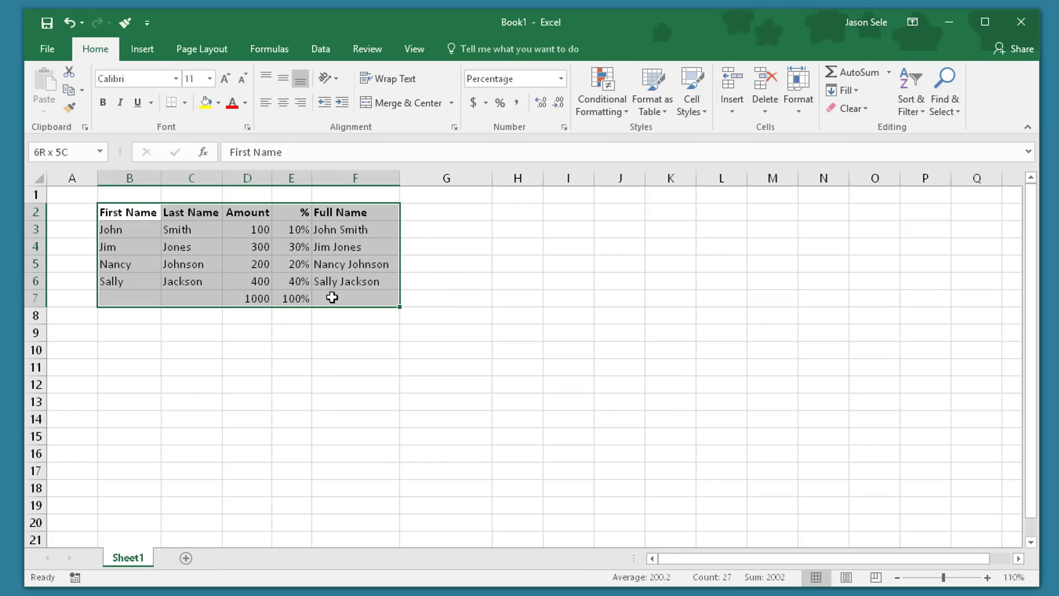
right_click(274, 250)
click(316, 282)
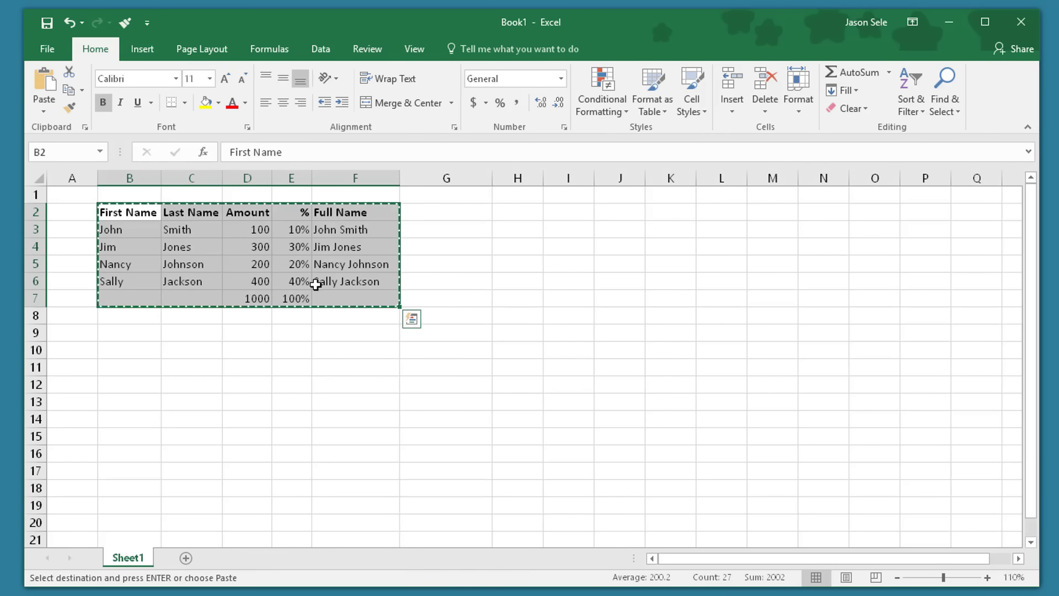
- Paste the copied table as values only at B9 using Paste Special, and check the content of F10
click(113, 339)
right_click(113, 339)
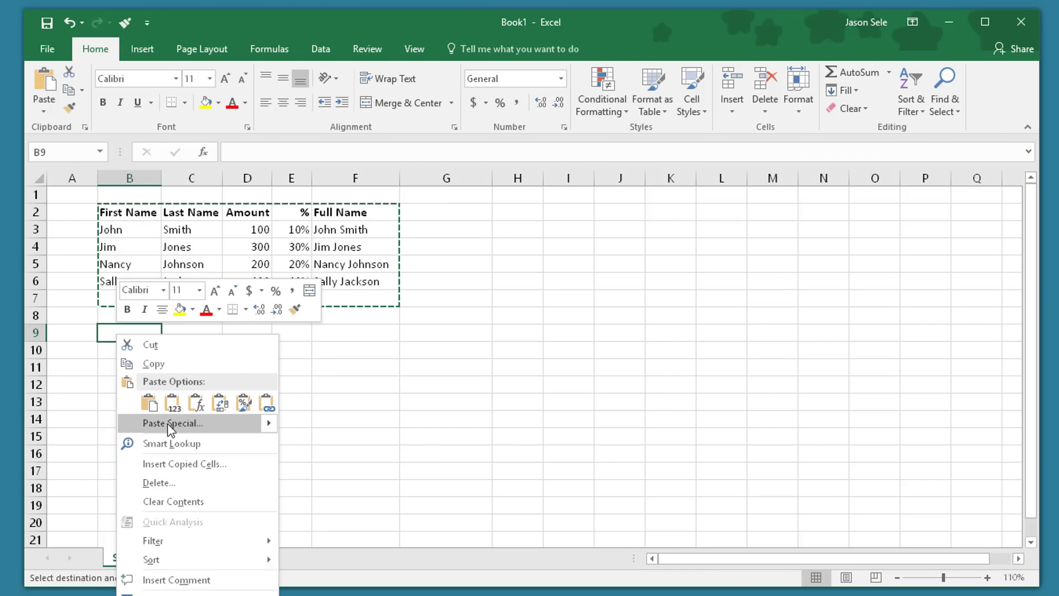
click(185, 425)
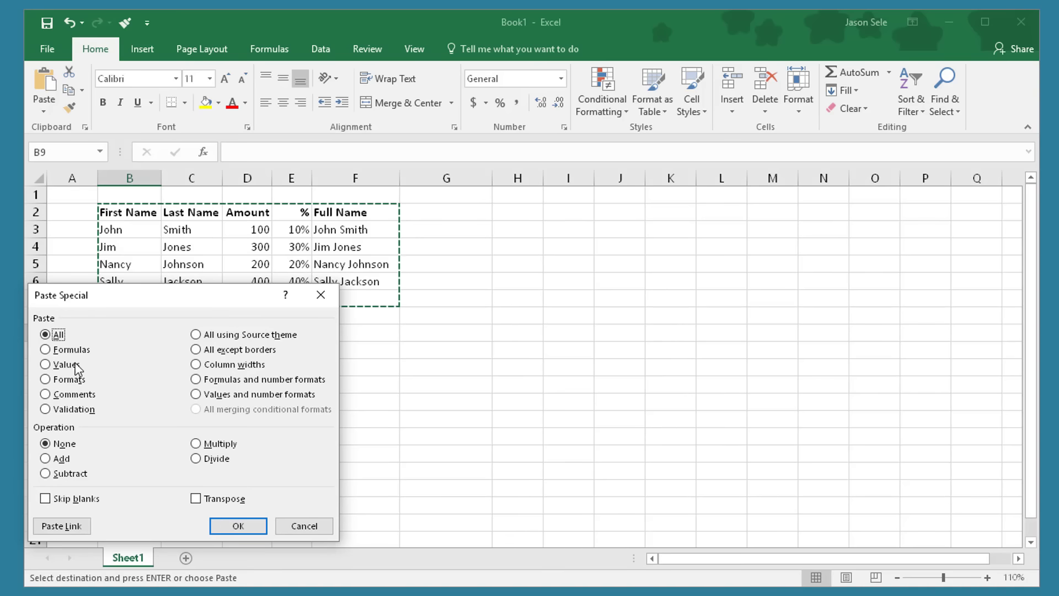
click(45, 365)
click(239, 525)
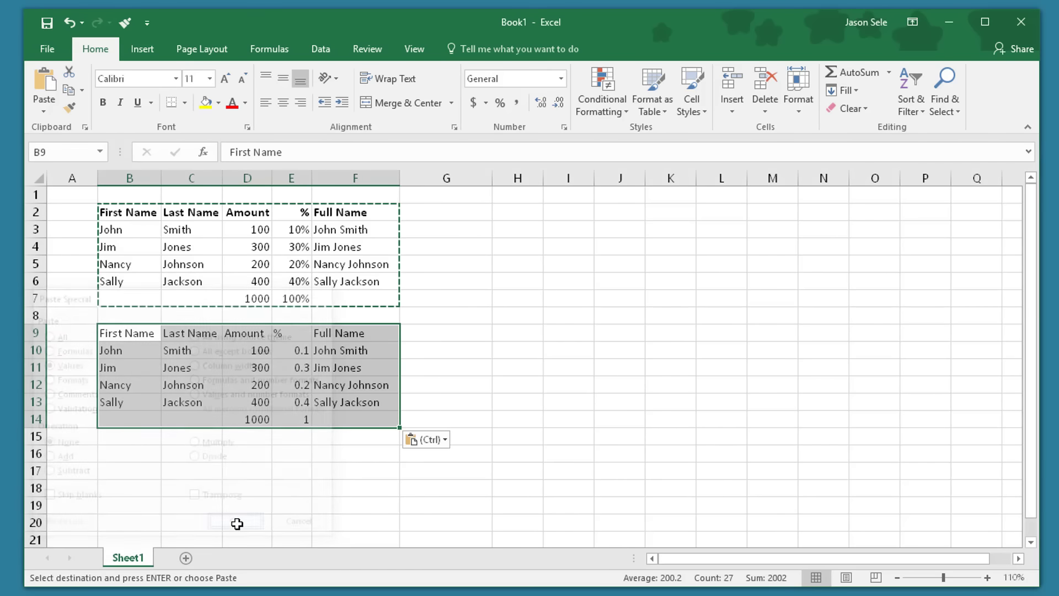
click(340, 350)
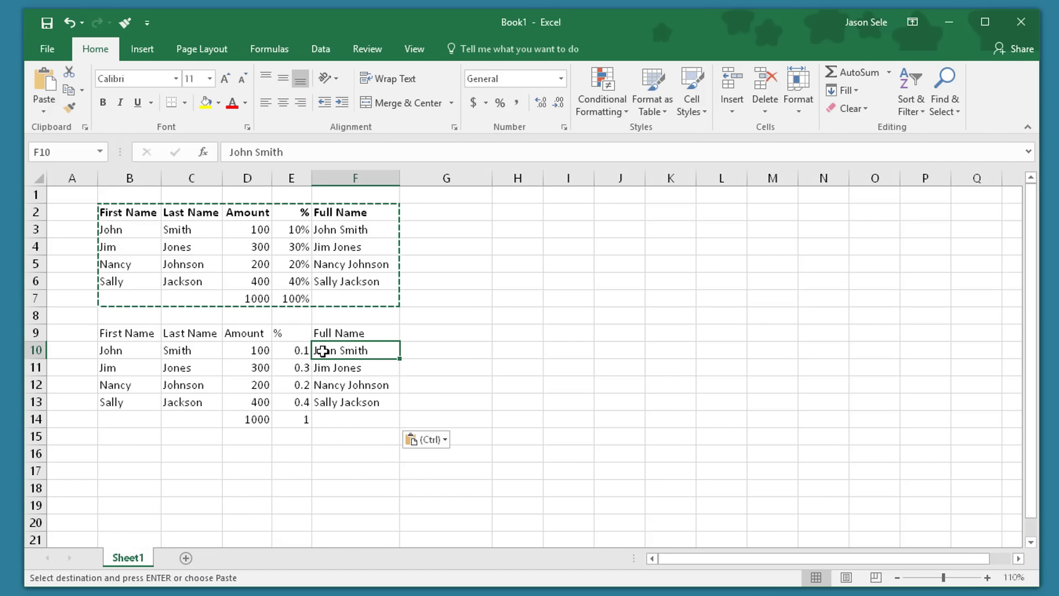
- Check that the pasted cells E10, D10, D11, E11 and F11 hold values instead of formulas
click(293, 350)
click(259, 350)
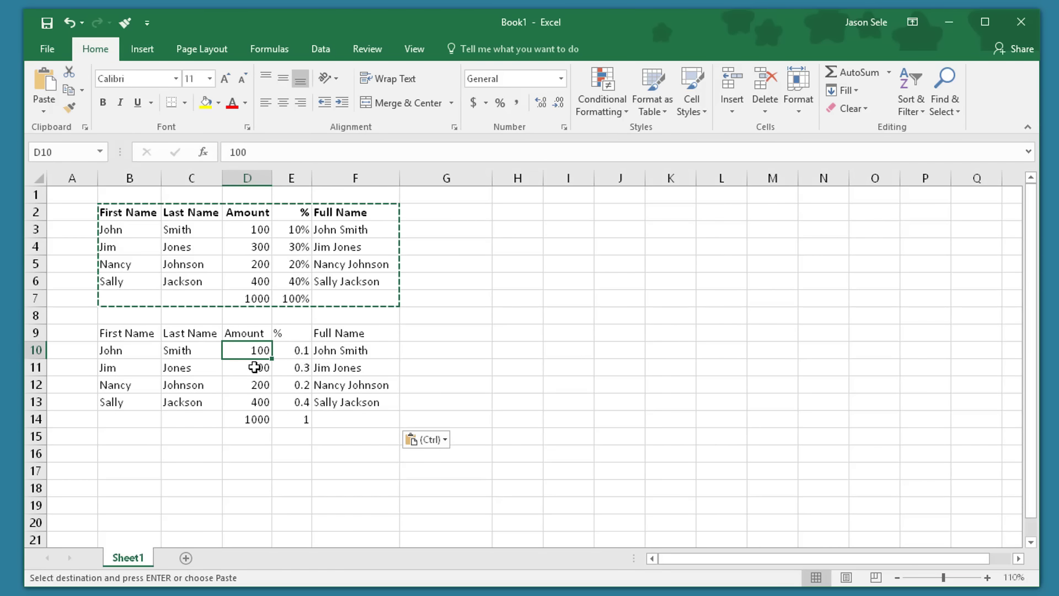
click(256, 367)
click(291, 368)
click(346, 369)
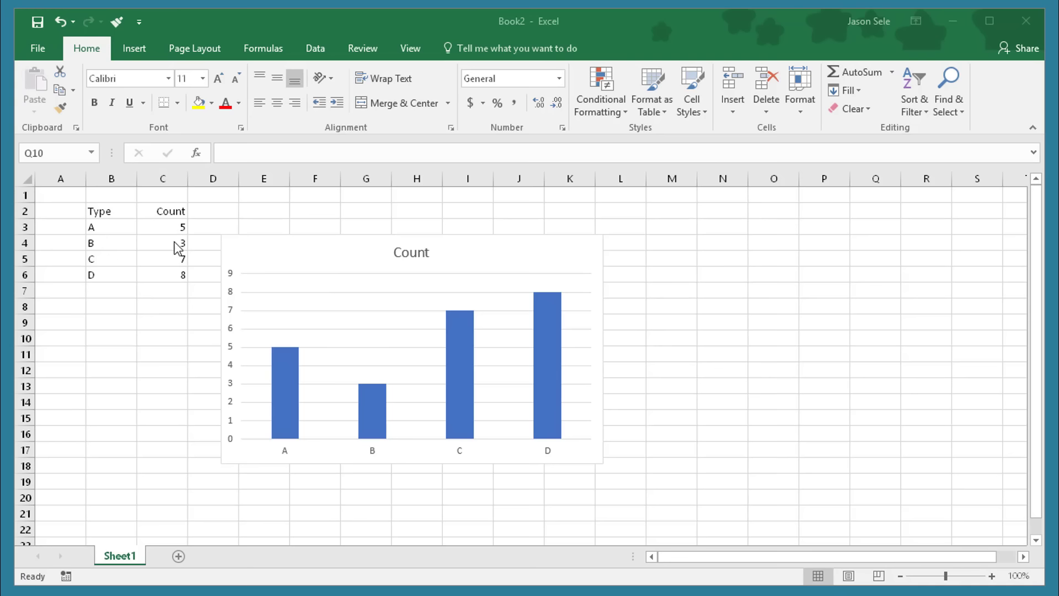
- Fill only the bar for type A in the Count chart with the banana picture from the Desktop folder
mouse_move(289, 389)
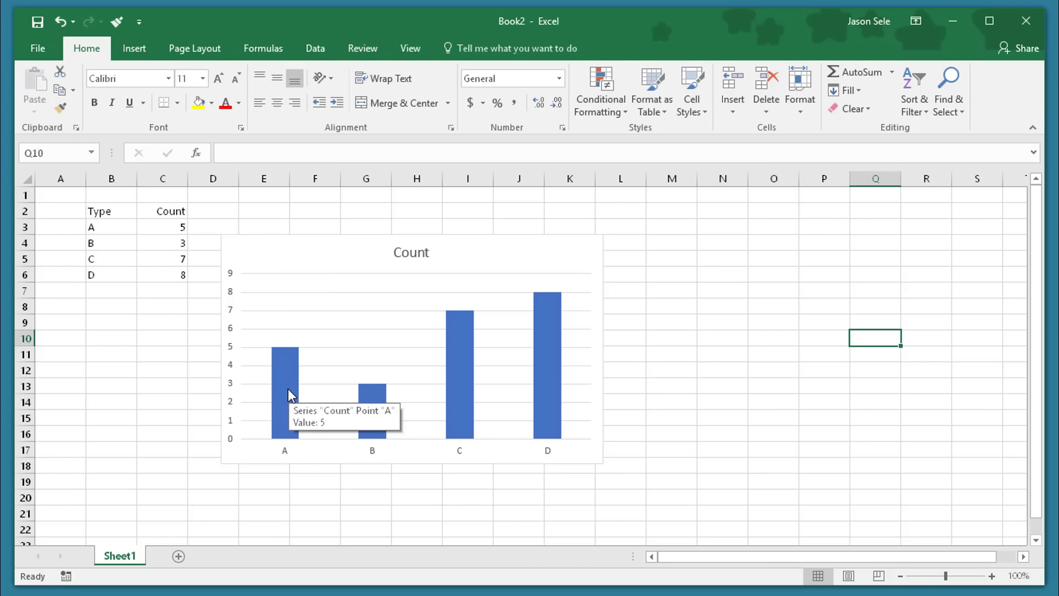
click(289, 368)
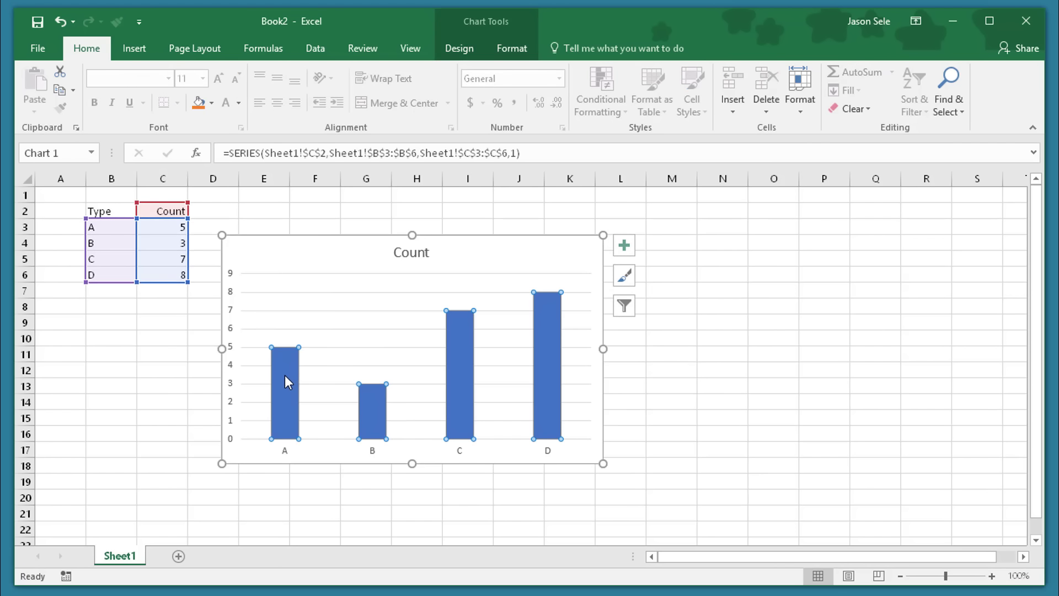
double_click(285, 375)
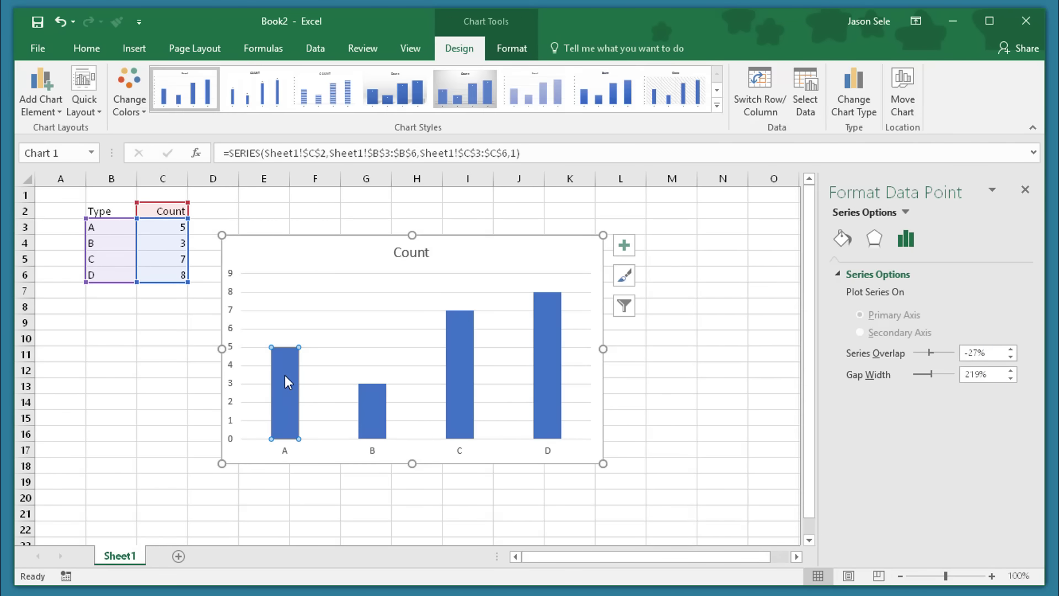
click(842, 242)
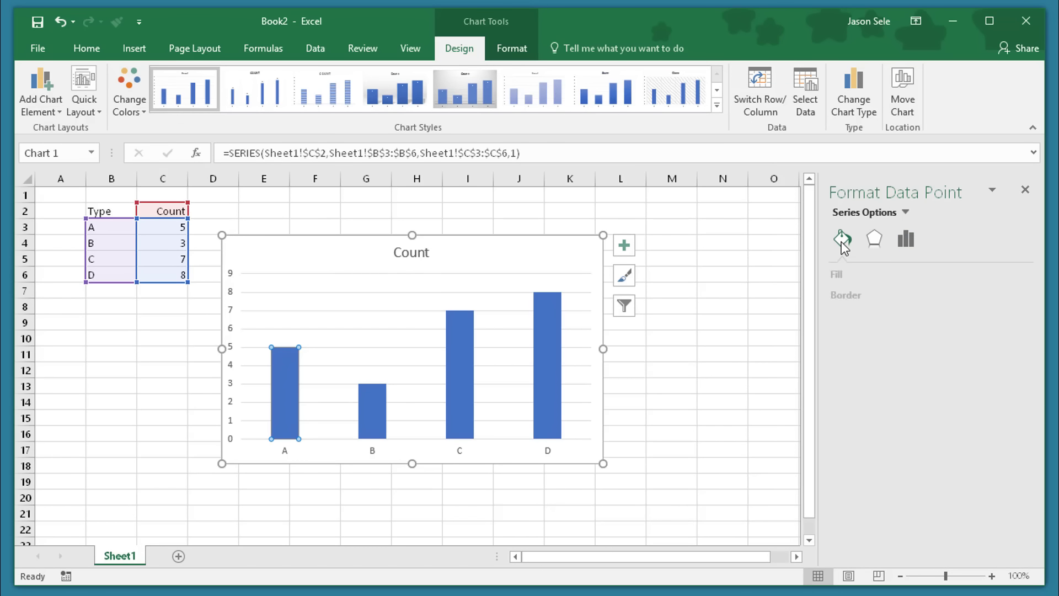
click(838, 276)
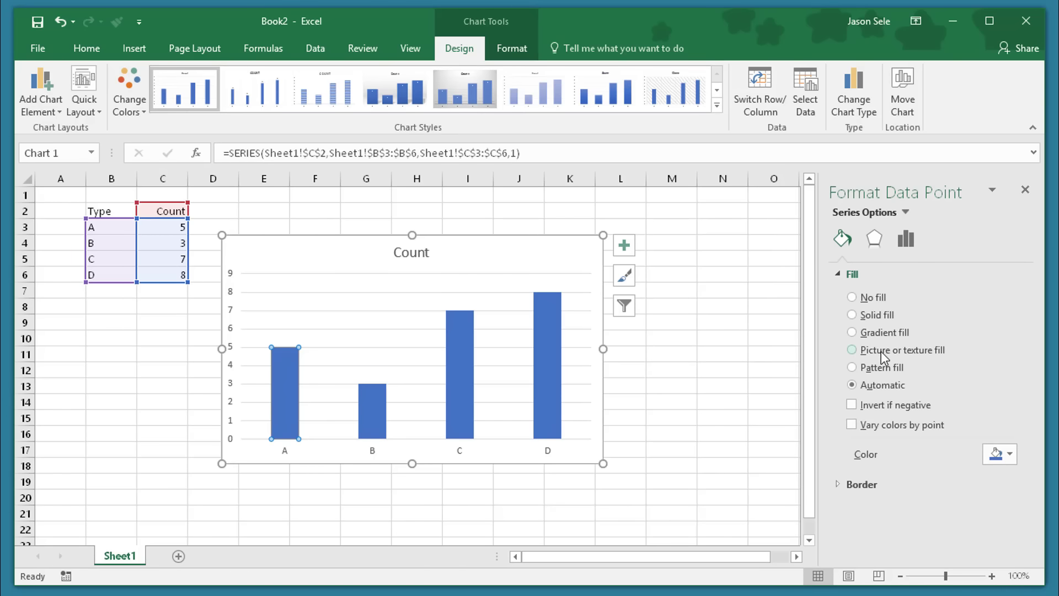
click(853, 350)
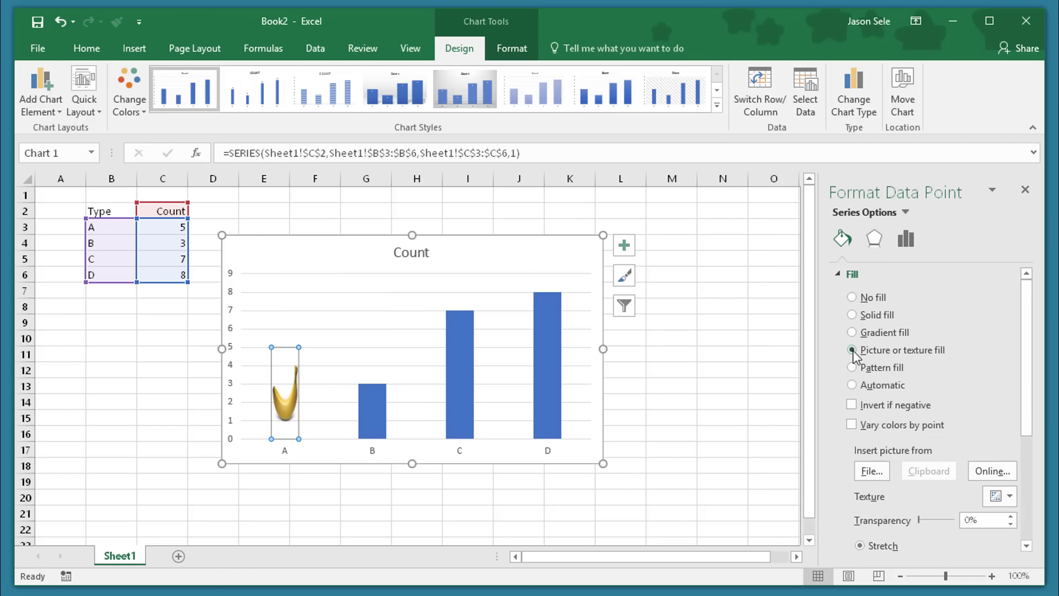
click(872, 470)
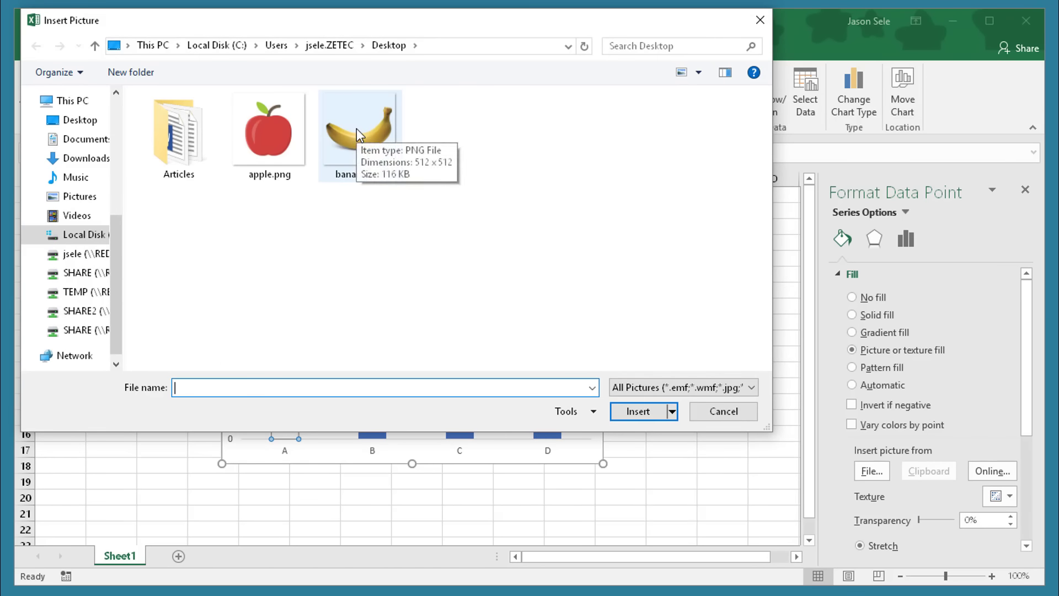
double_click(356, 128)
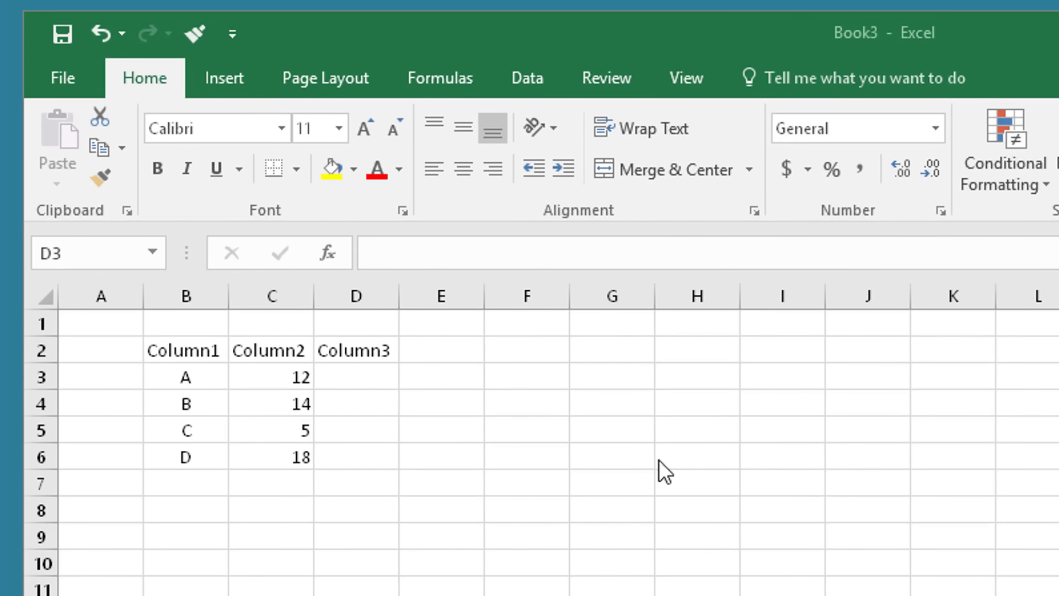
- Search the function library for "if" and insert the IF function in D3
click(359, 381)
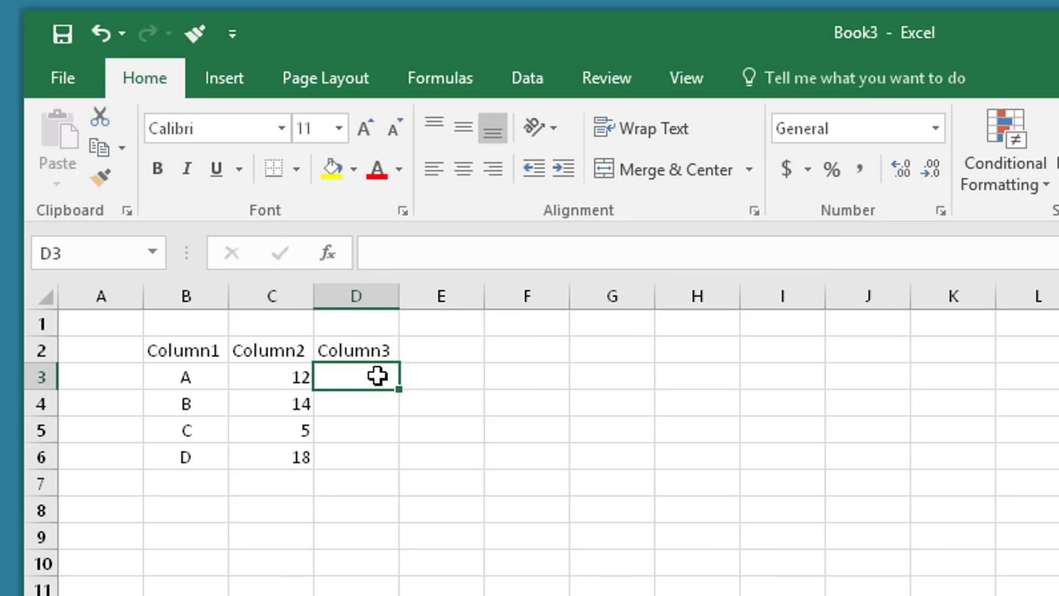
click(329, 259)
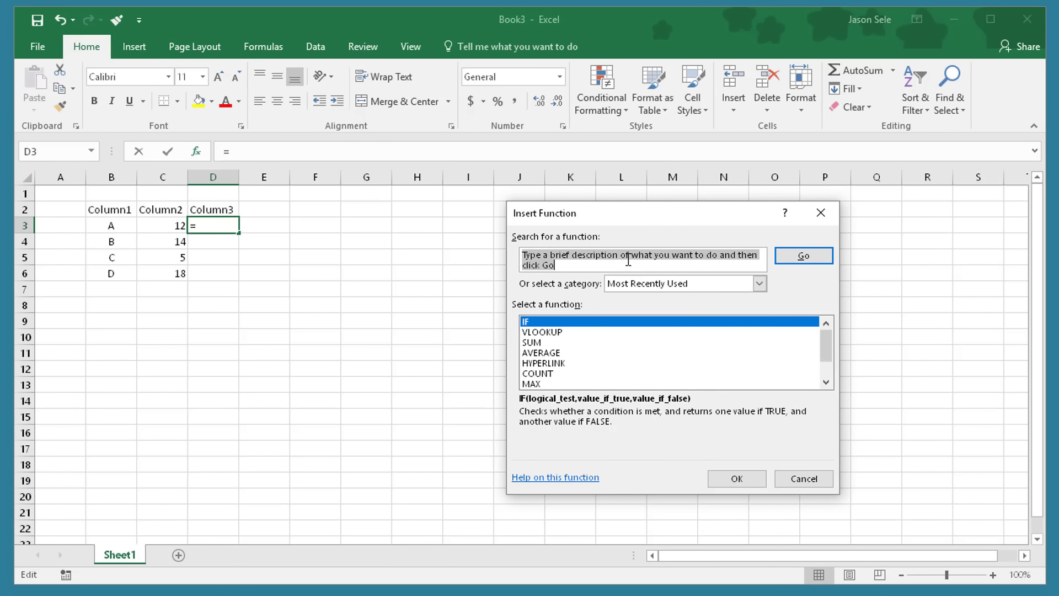
text(if)
click(671, 283)
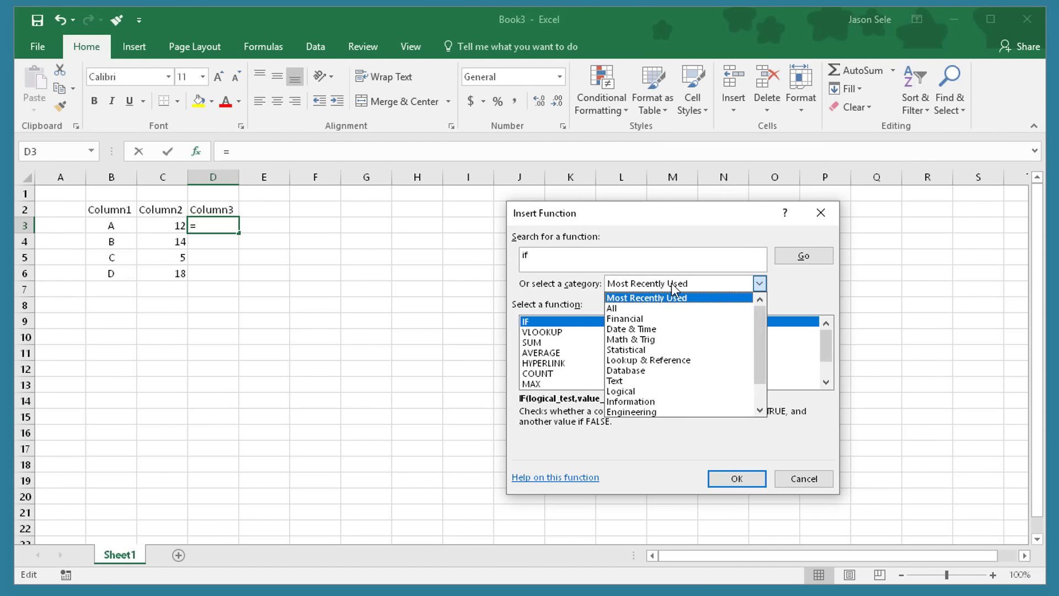
click(638, 306)
click(805, 259)
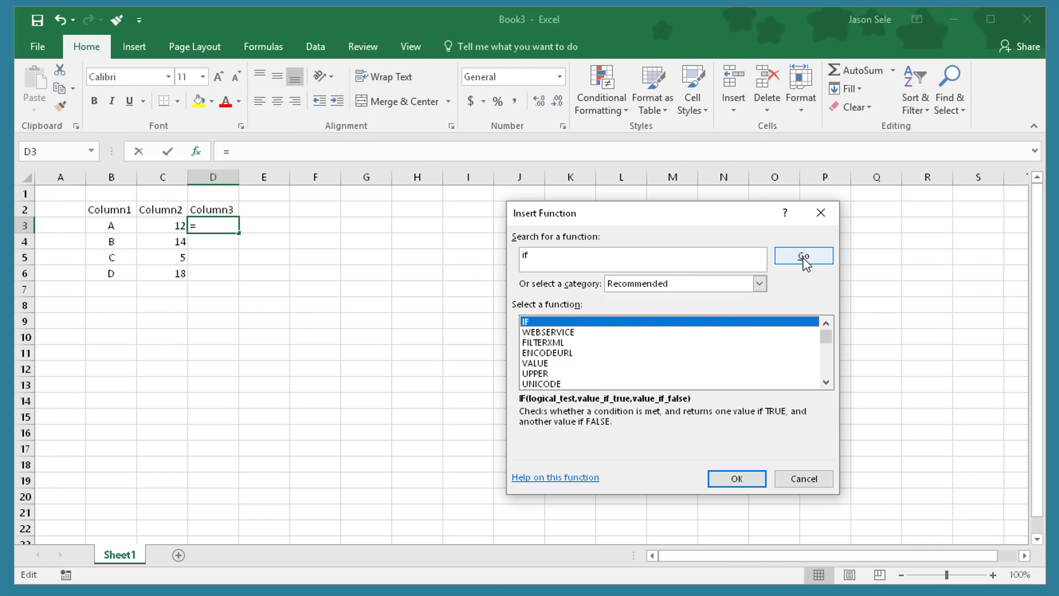
double_click(529, 325)
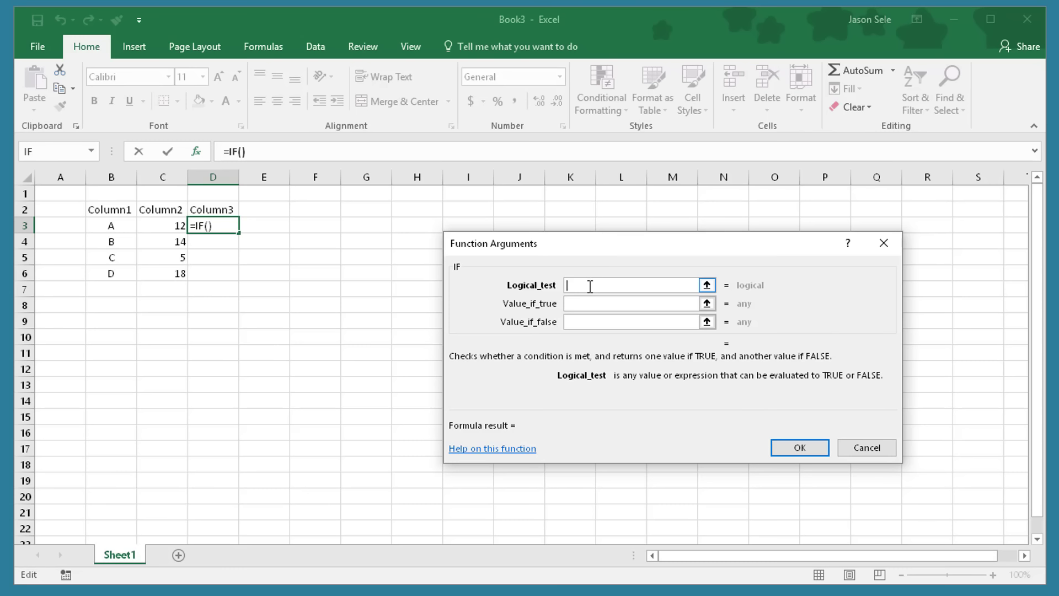
- Set the IF function to test C3>10 and return "Big" if true or "Small" if false, and fill the formula down Column3
click(165, 225)
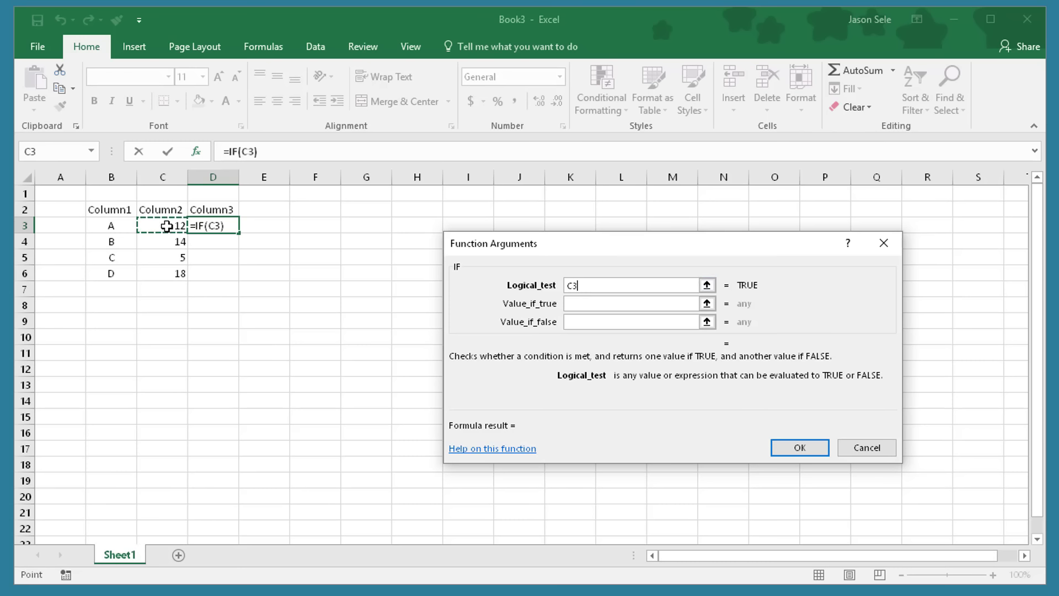
text(>)
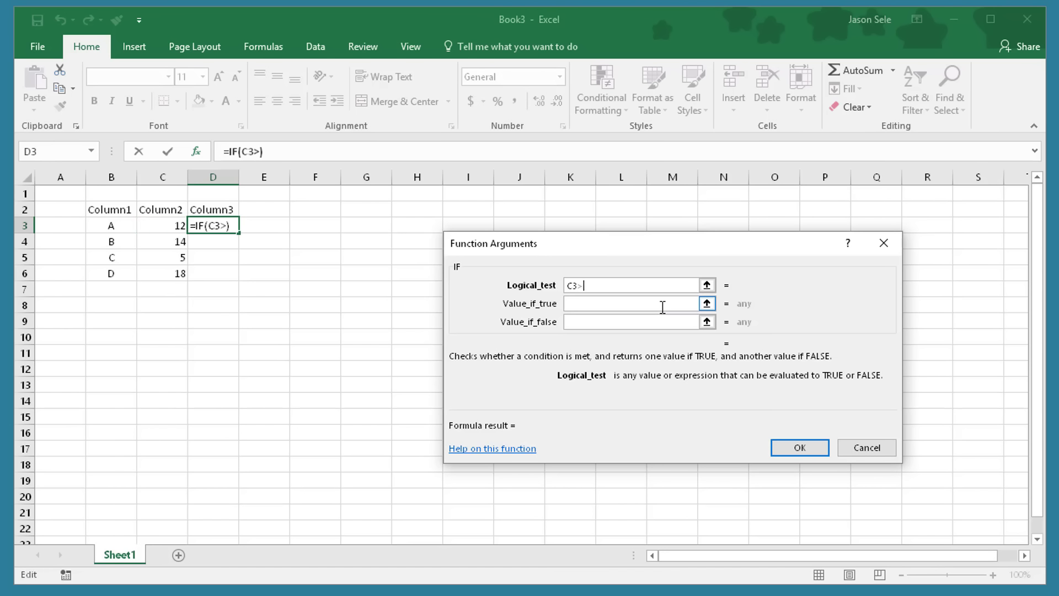
text(10)
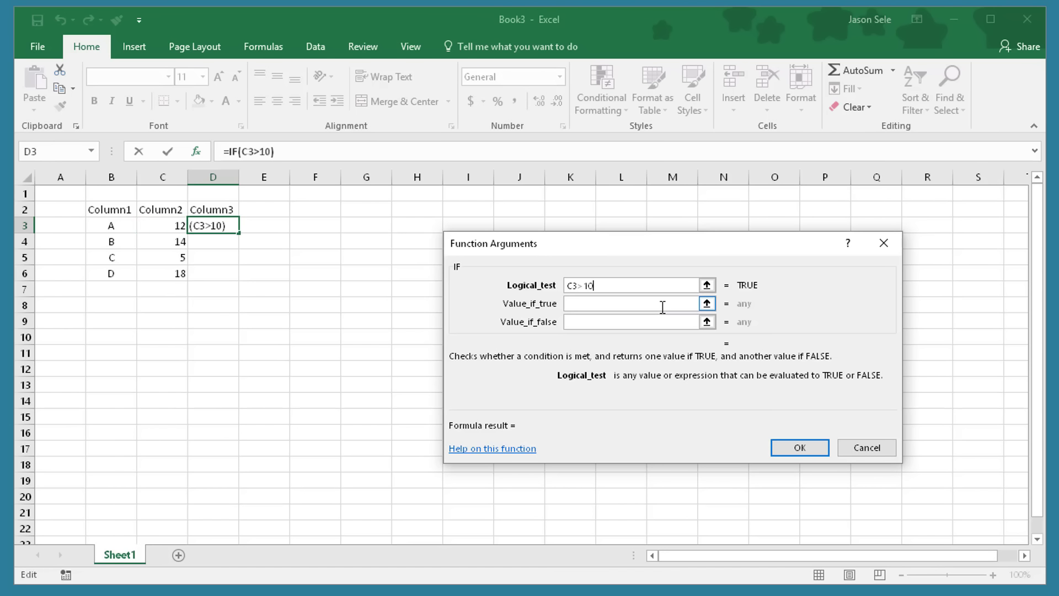
click(596, 307)
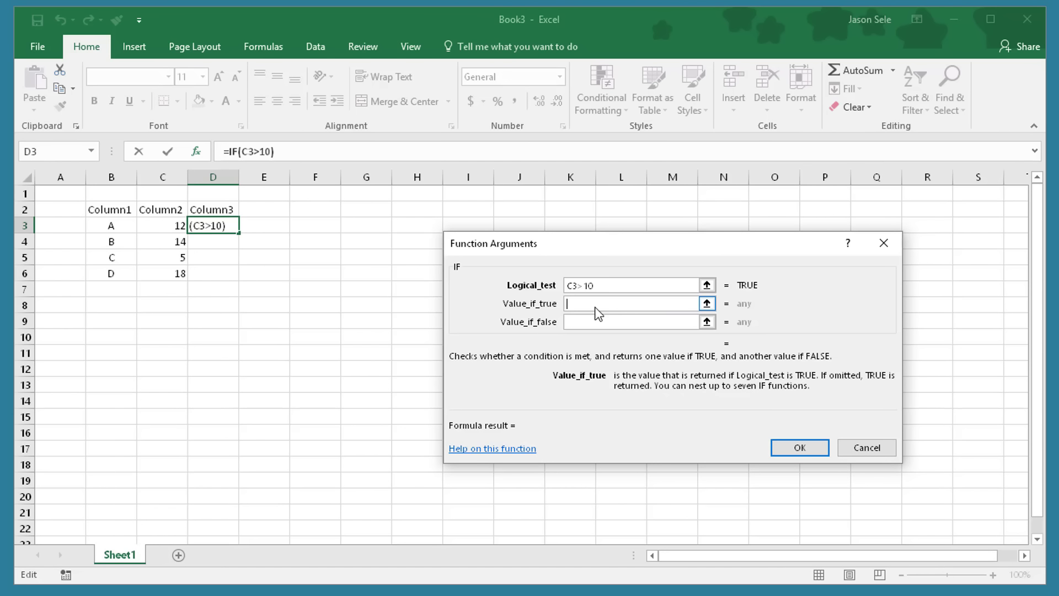
text("Big")
click(593, 320)
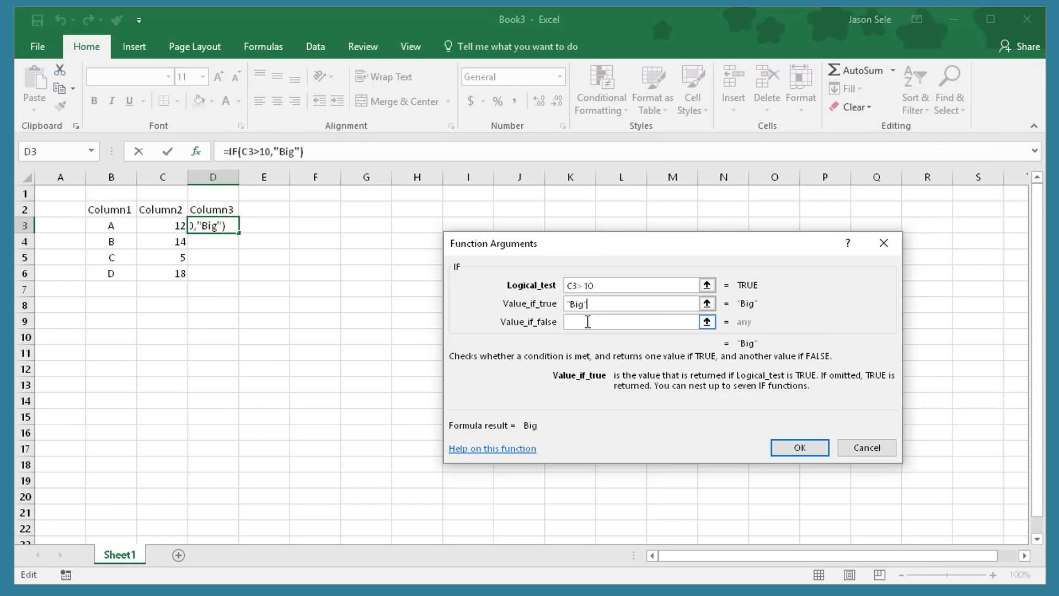
click(587, 322)
text("S)
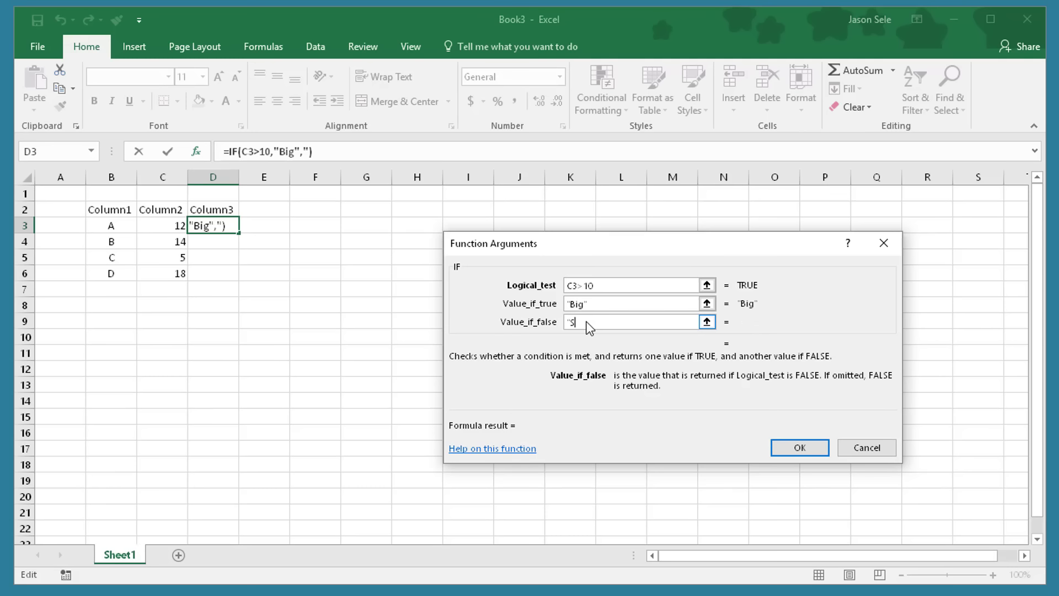
text(mall")
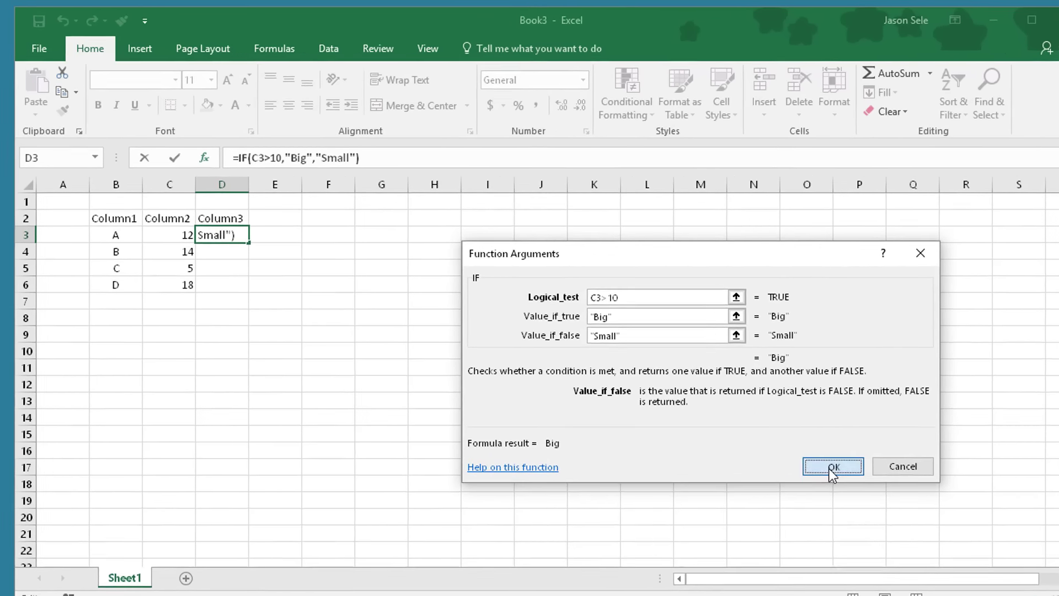
click(800, 448)
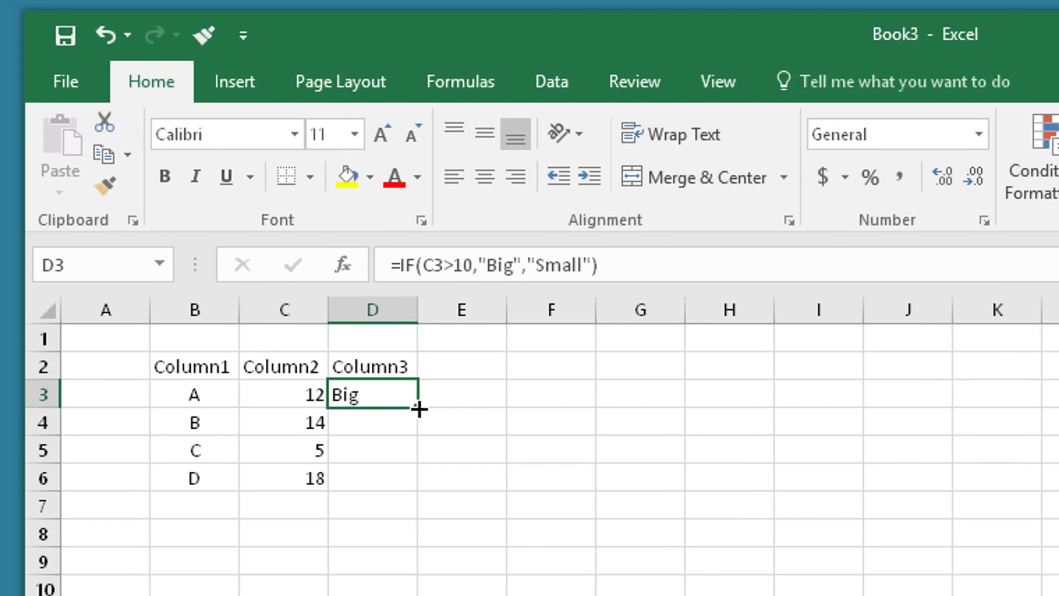
double_click(420, 409)
click(611, 490)
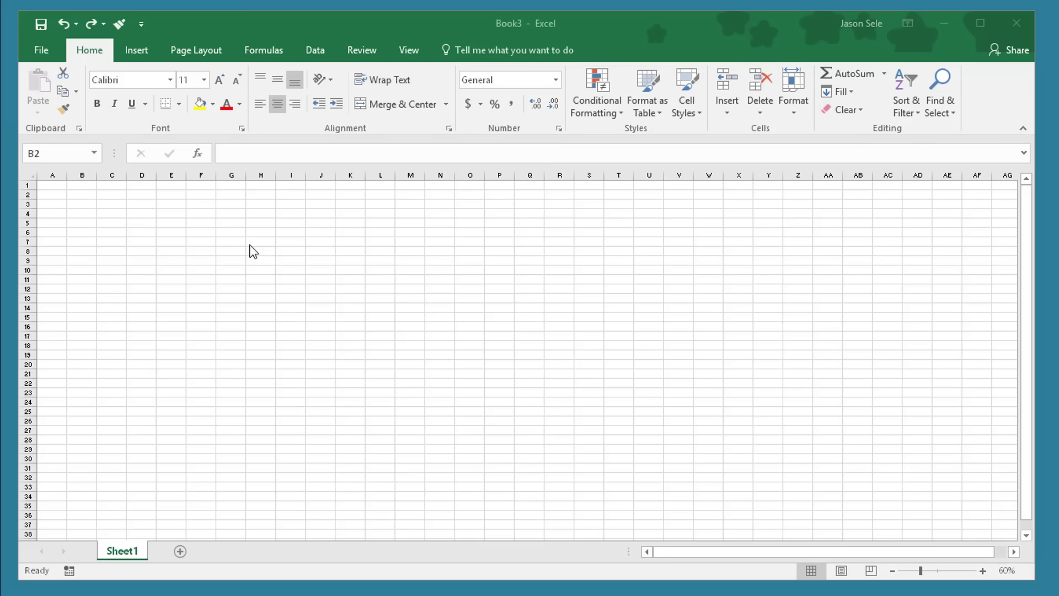
- Insert a screenshot of the Presentation1 PowerPoint window at B2 and shrink it to about 3.4" high by 5.98" wide
click(137, 51)
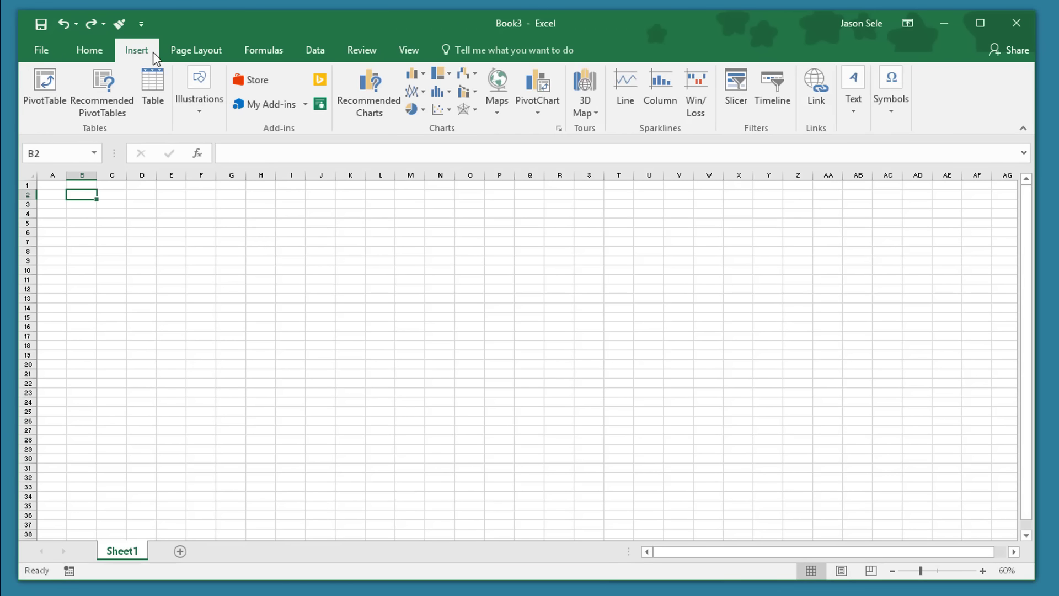
click(204, 111)
click(369, 169)
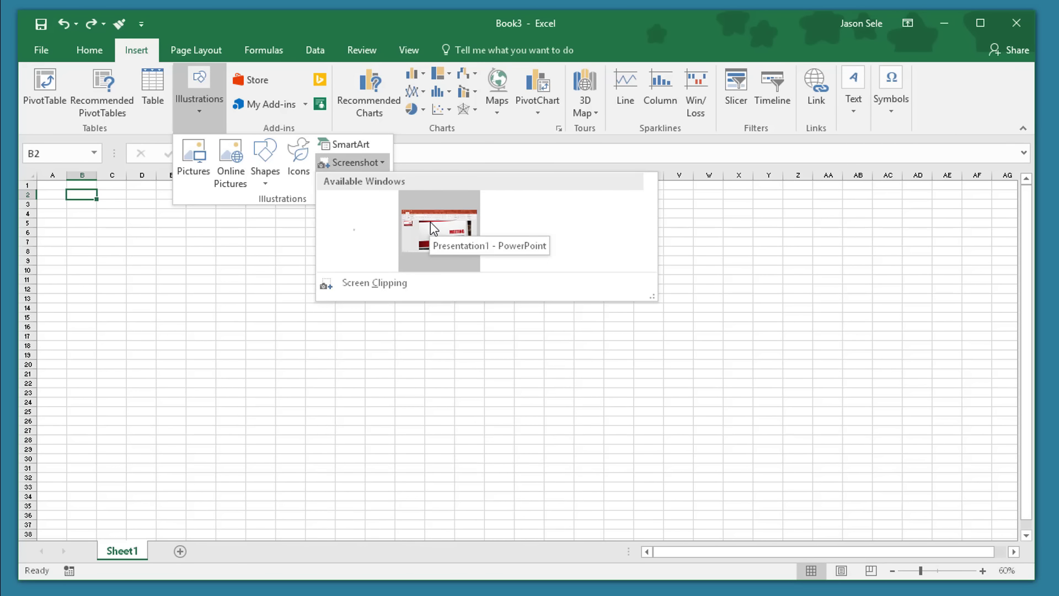
click(432, 227)
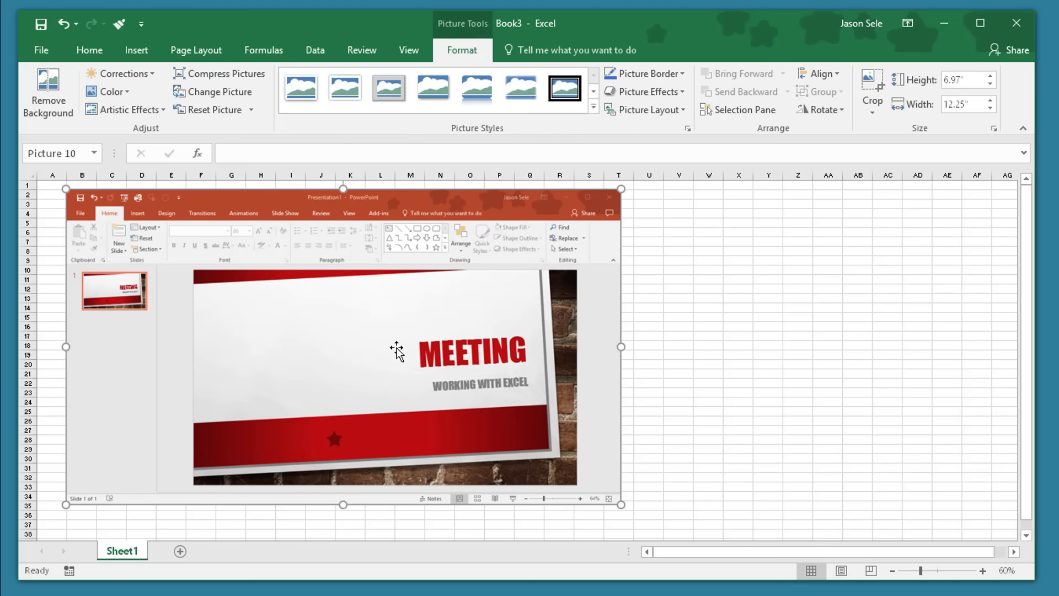
drag(622, 506, 286, 343)
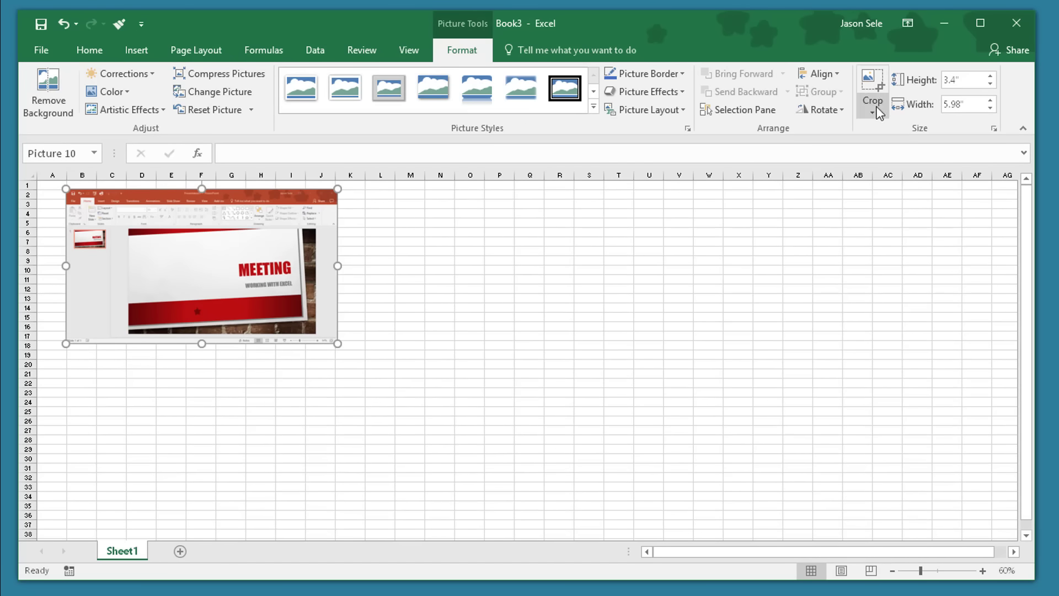
- Crop the screenshot to the slide's MEETING title area and move the cropped picture toward the sheet's upper-left corner
click(875, 80)
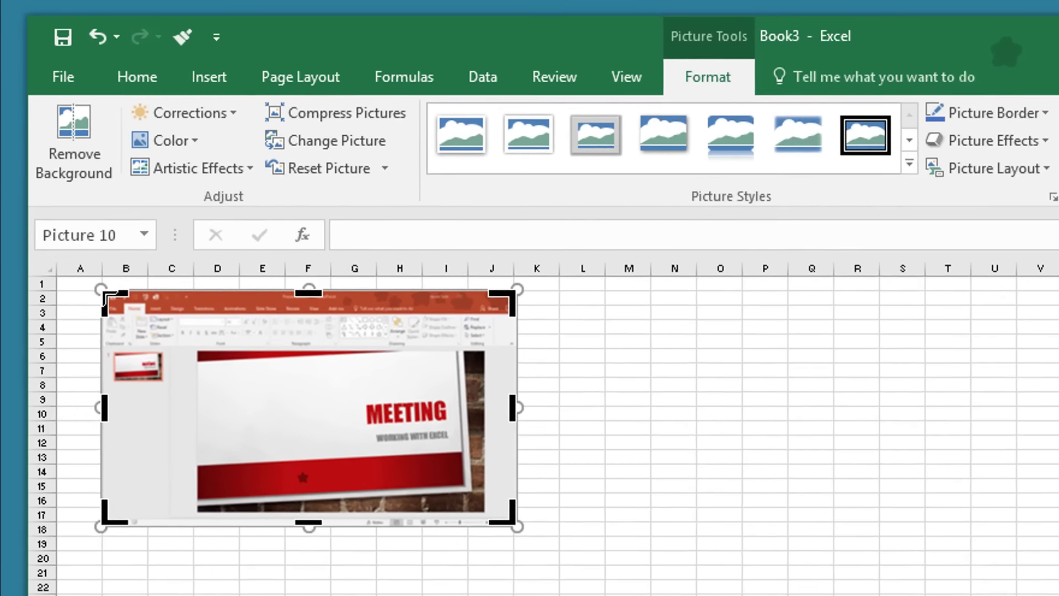
drag(105, 295, 322, 393)
drag(530, 542, 508, 504)
click(651, 470)
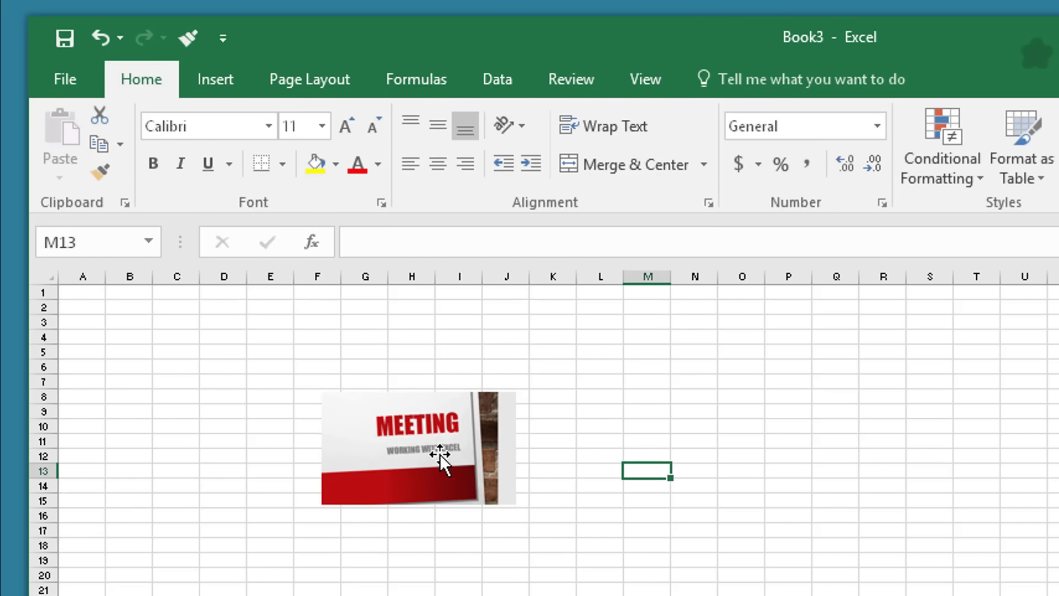
click(407, 446)
drag(407, 446, 191, 376)
double_click(190, 381)
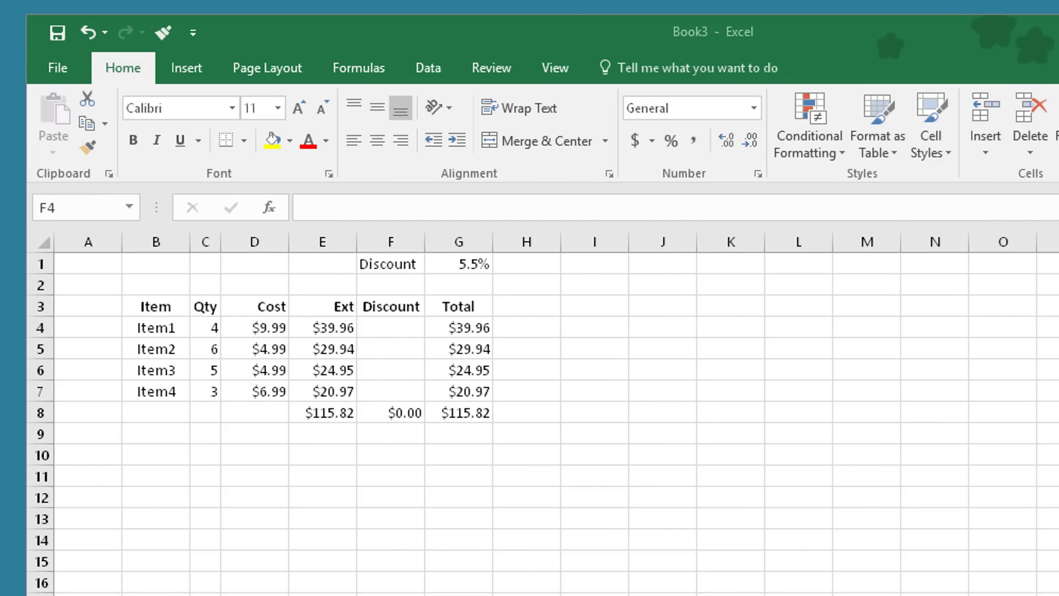
- Check the formulas behind the Ext cells E4 and E5 and the Total cells G4 and G5
click(324, 331)
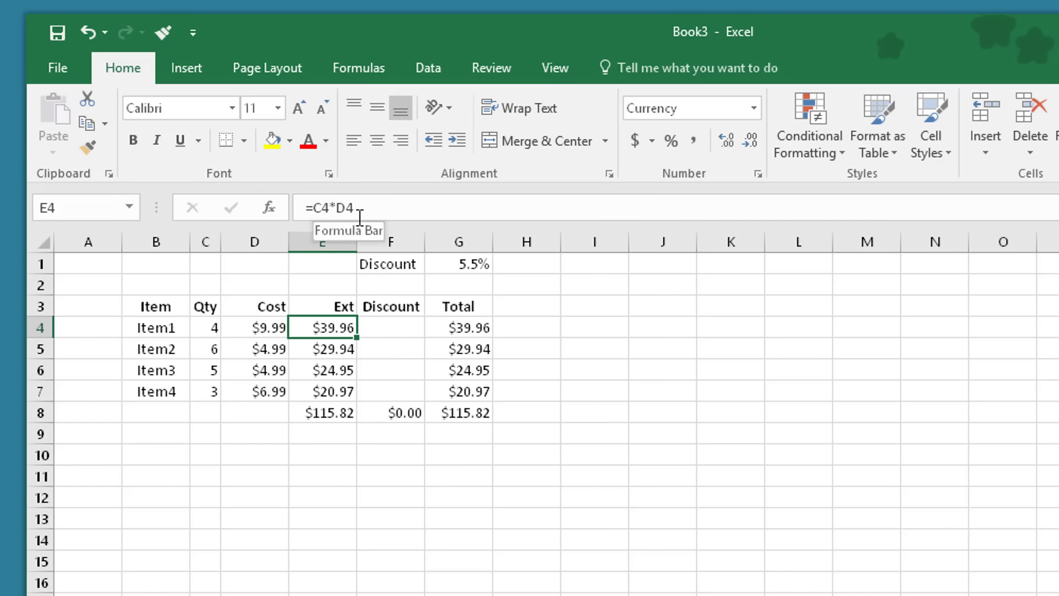
click(337, 353)
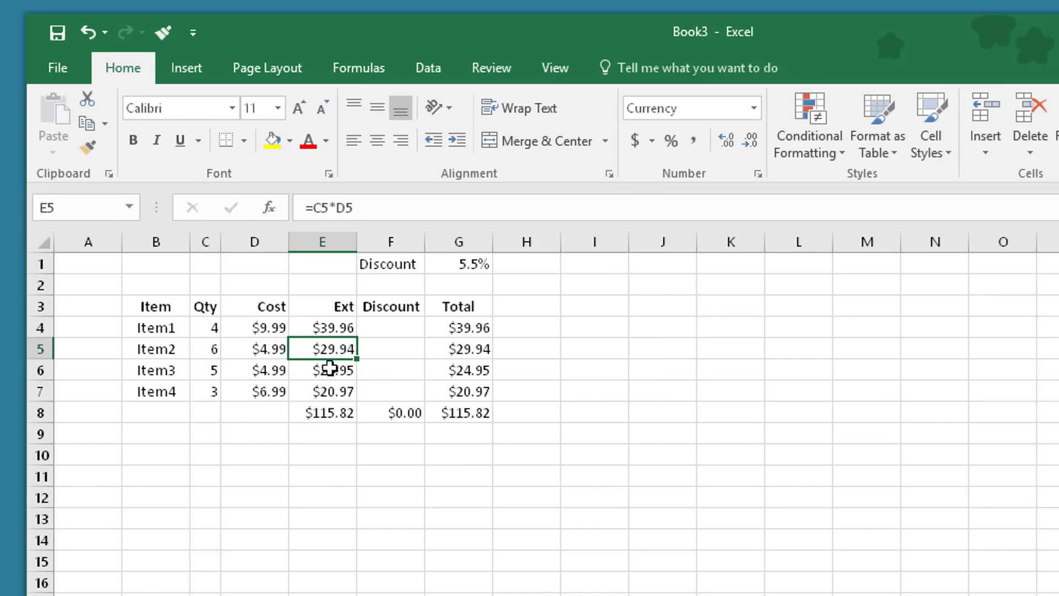
click(468, 330)
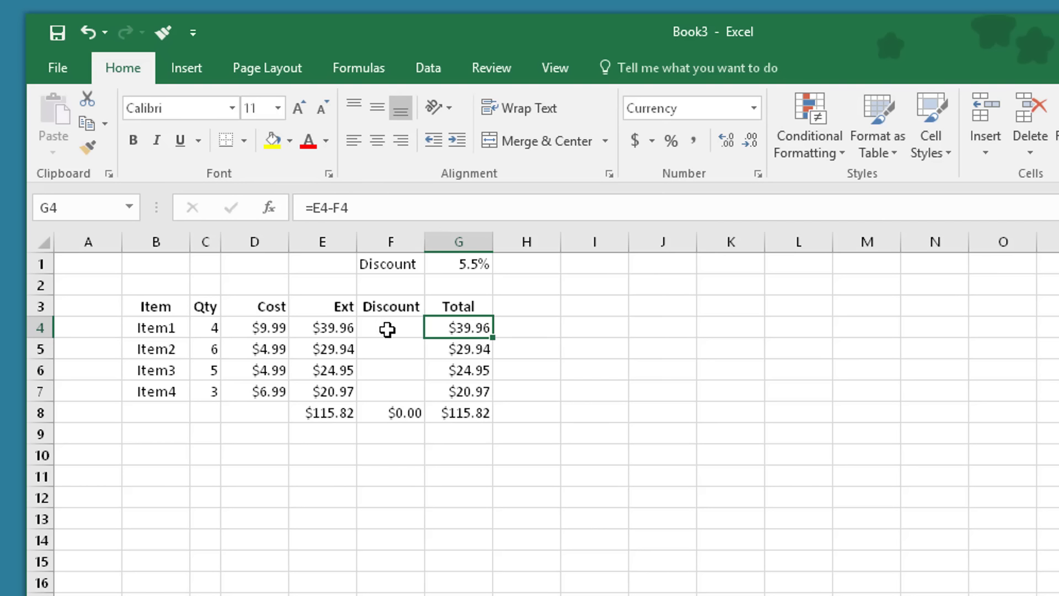
click(466, 346)
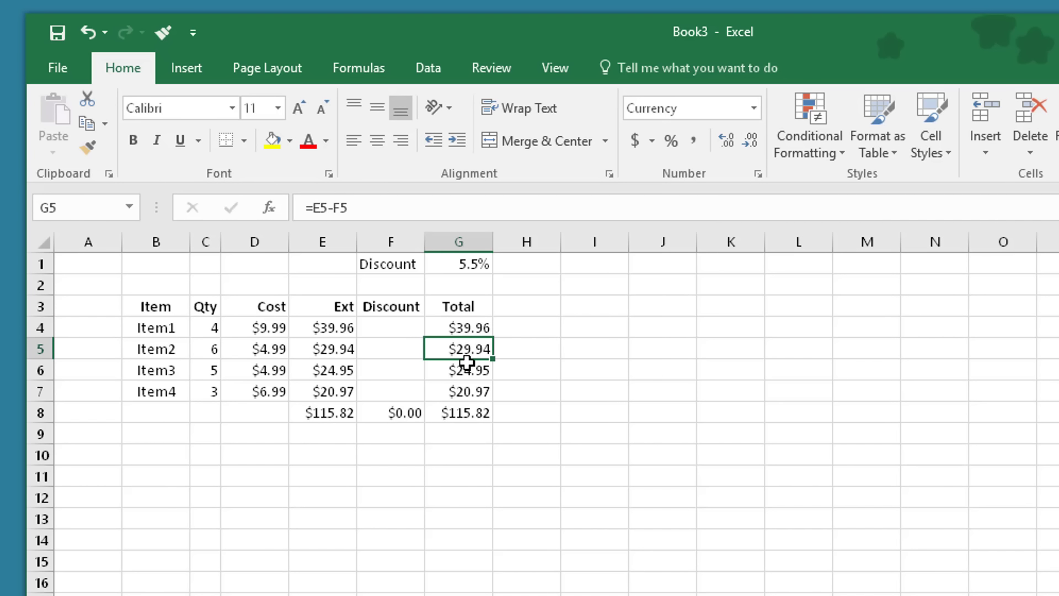
- Enter the formula =E4*G1 in the Discount cell F4 to multiply Item1's Ext amount by the discount rate
click(393, 330)
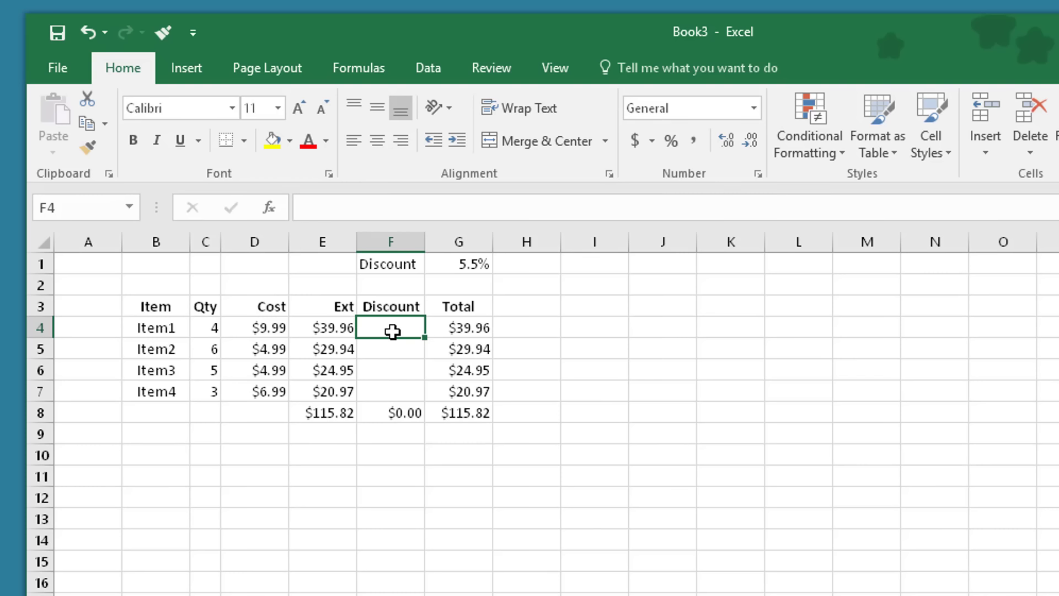
text(=)
key(Left)
text(*)
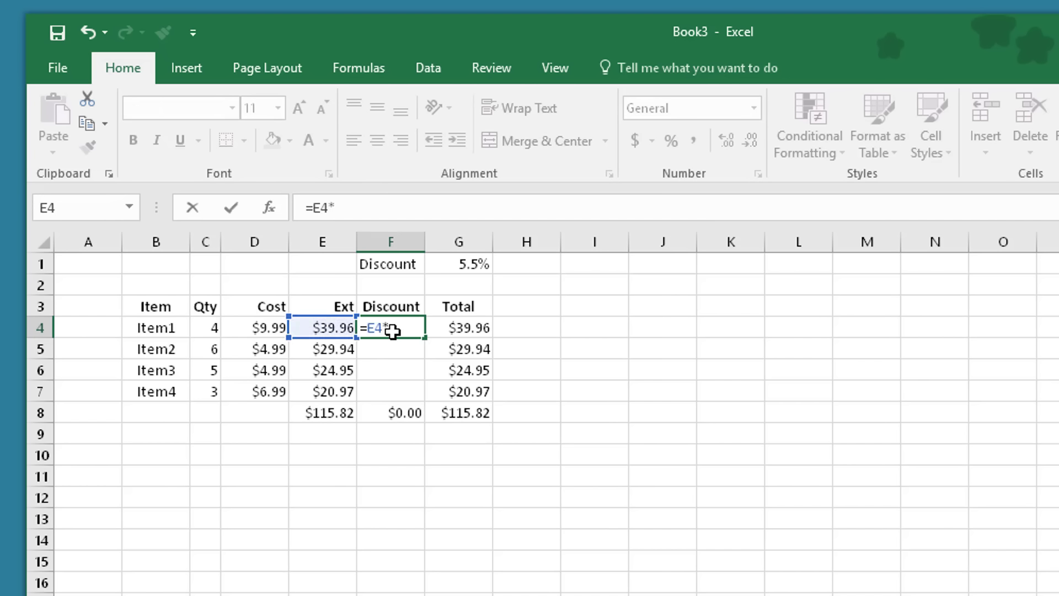
click(459, 268)
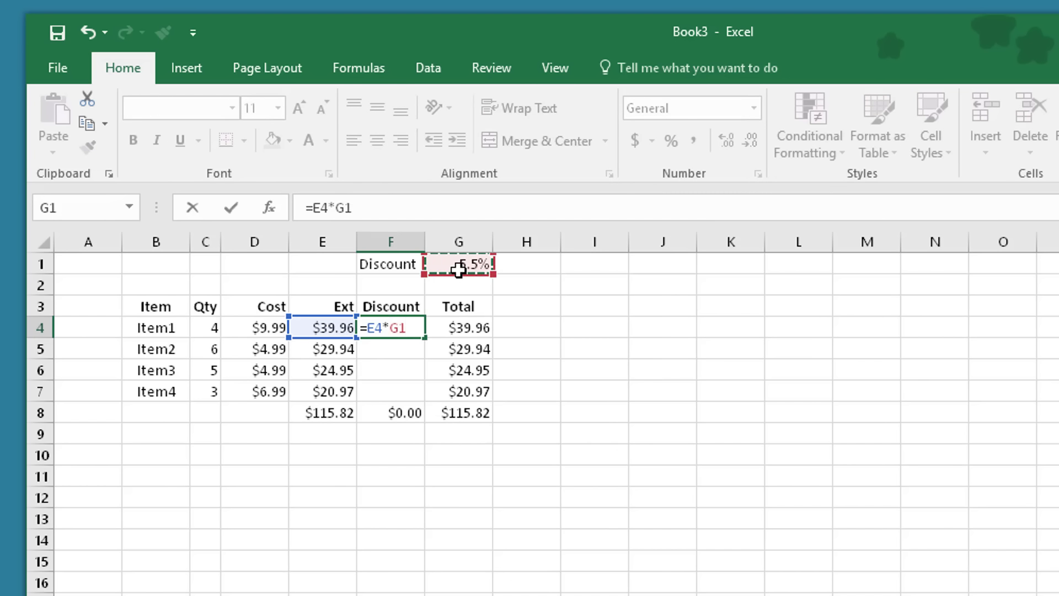
key(Return)
- Fill the F4 discount formula down to F7 and inspect the copied formula in F5
click(410, 330)
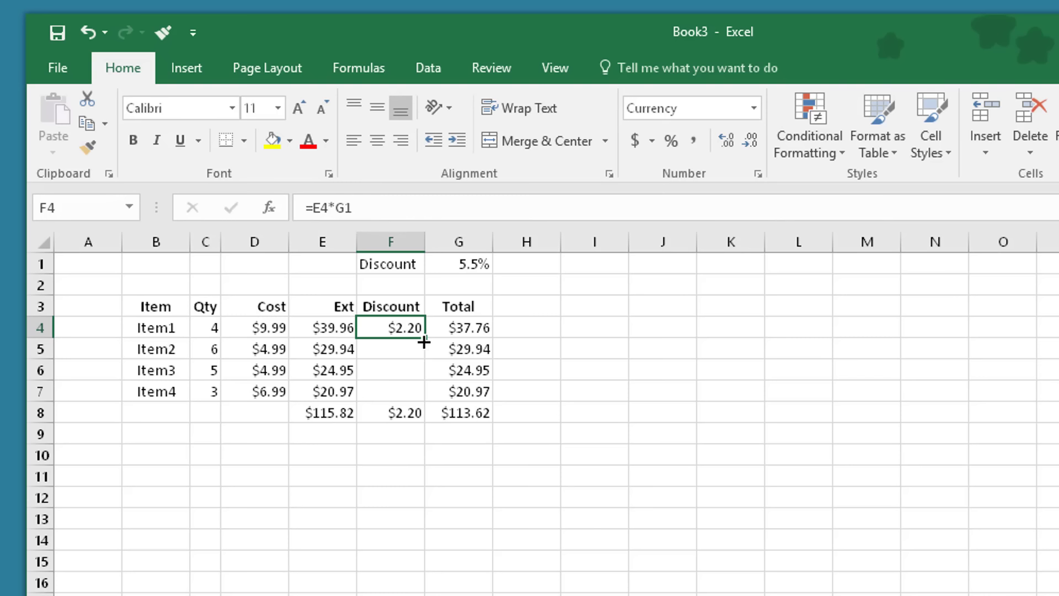
drag(423, 348, 411, 397)
click(392, 350)
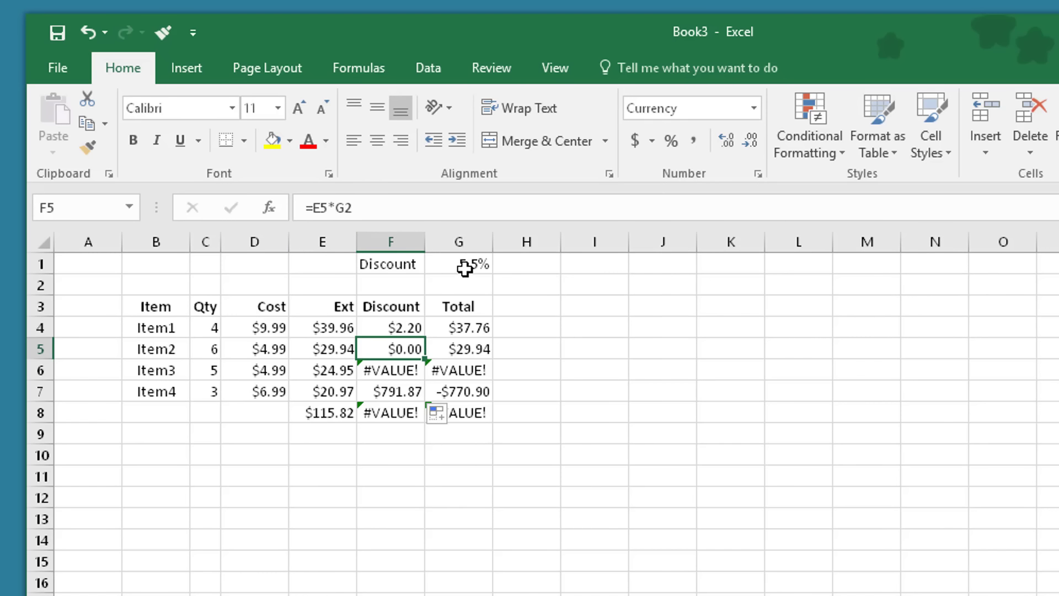
- Change F4's formula to =E4*$G$1 so the discount rate reference is absolute, and fill it down through F7
click(401, 330)
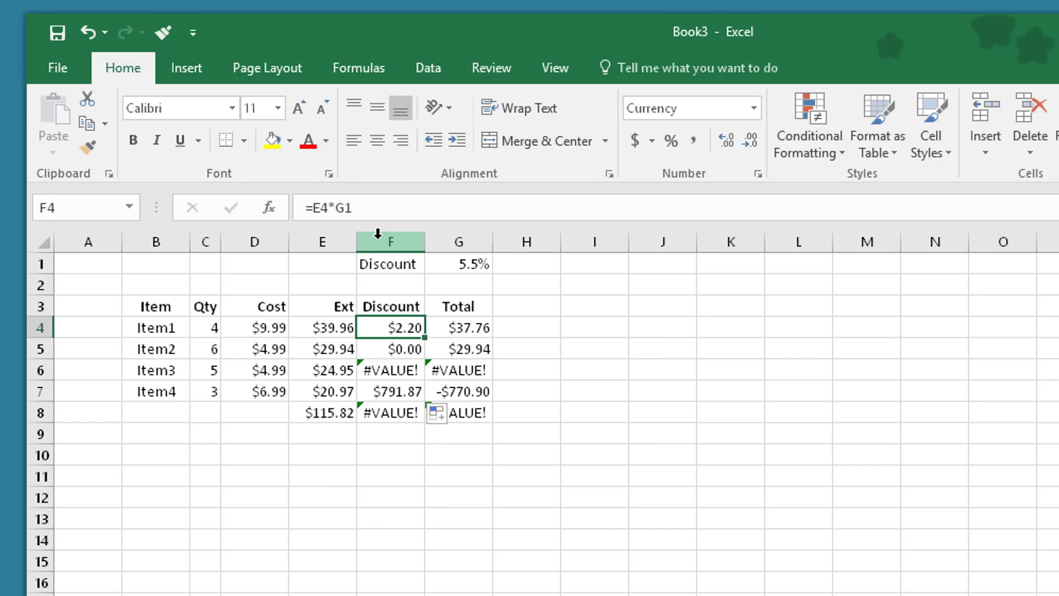
click(337, 208)
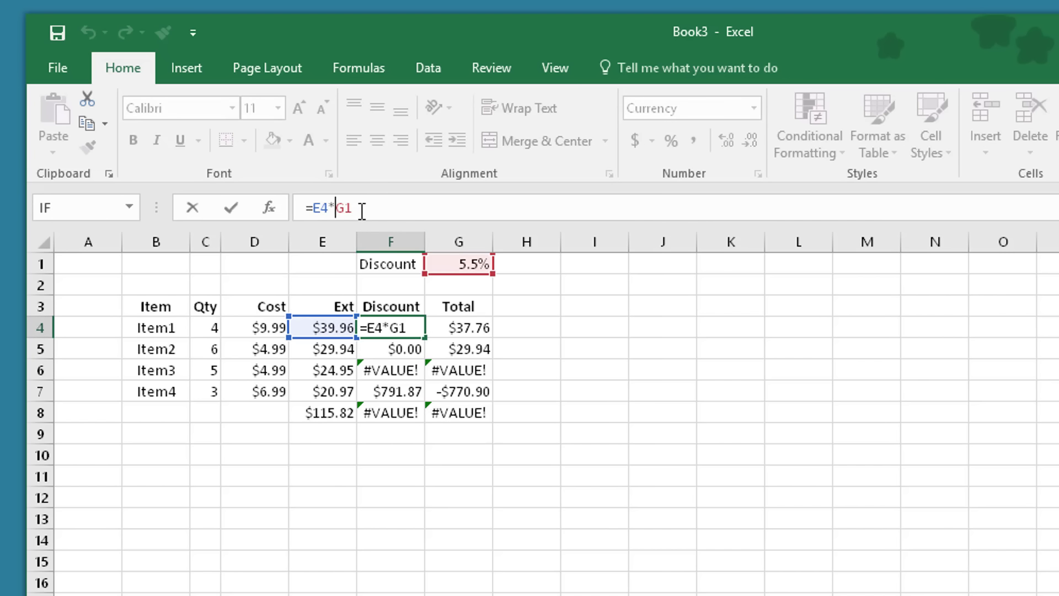
text($)
key(Right)
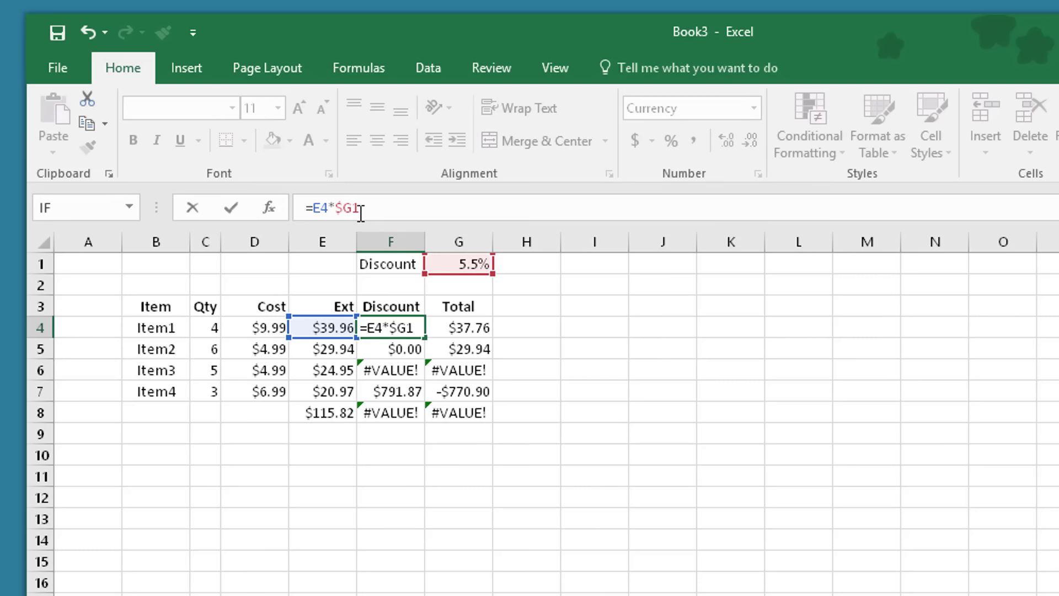
text($)
key(Return)
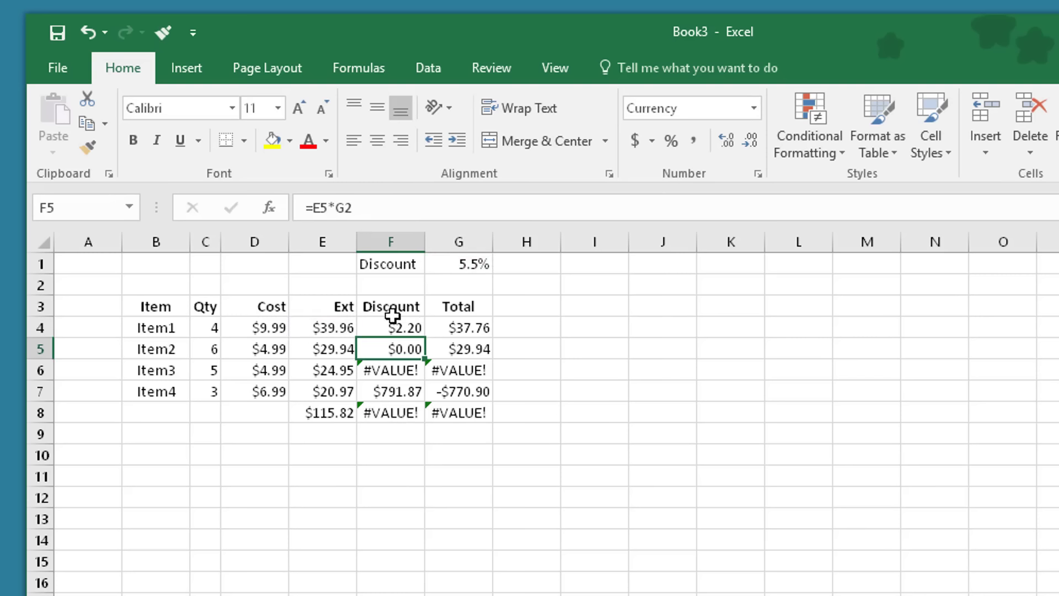
click(391, 326)
drag(425, 337, 418, 394)
- Check the formulas in the Discount cells F4 through F7
click(401, 329)
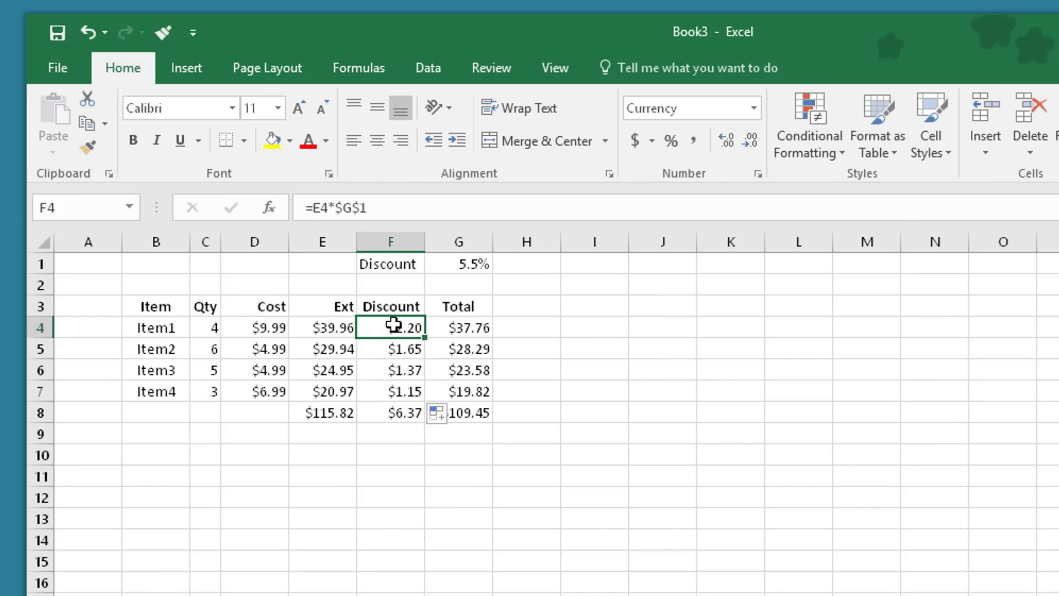
click(401, 349)
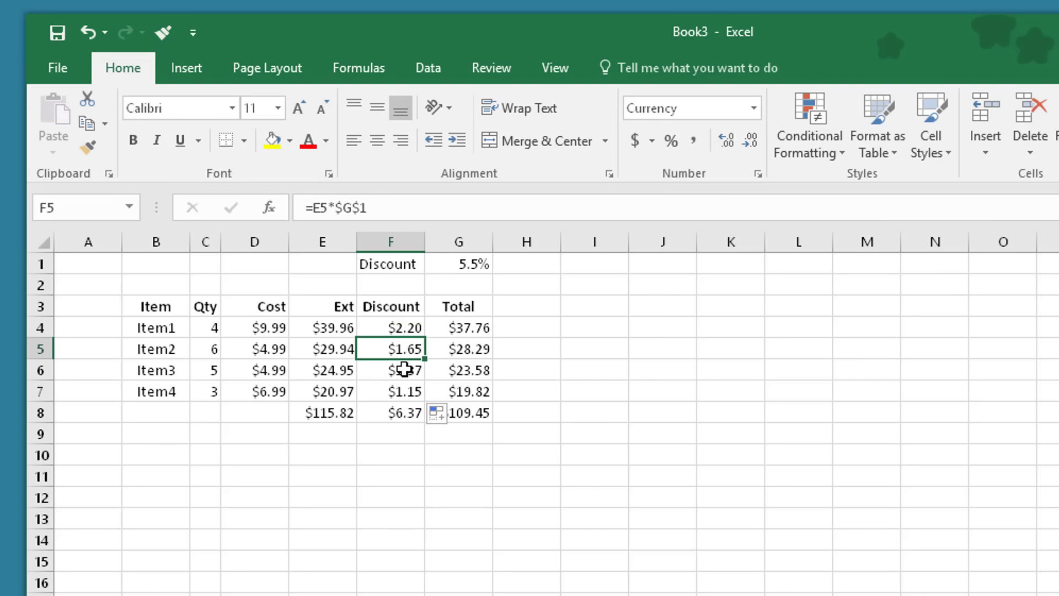
click(406, 370)
click(415, 392)
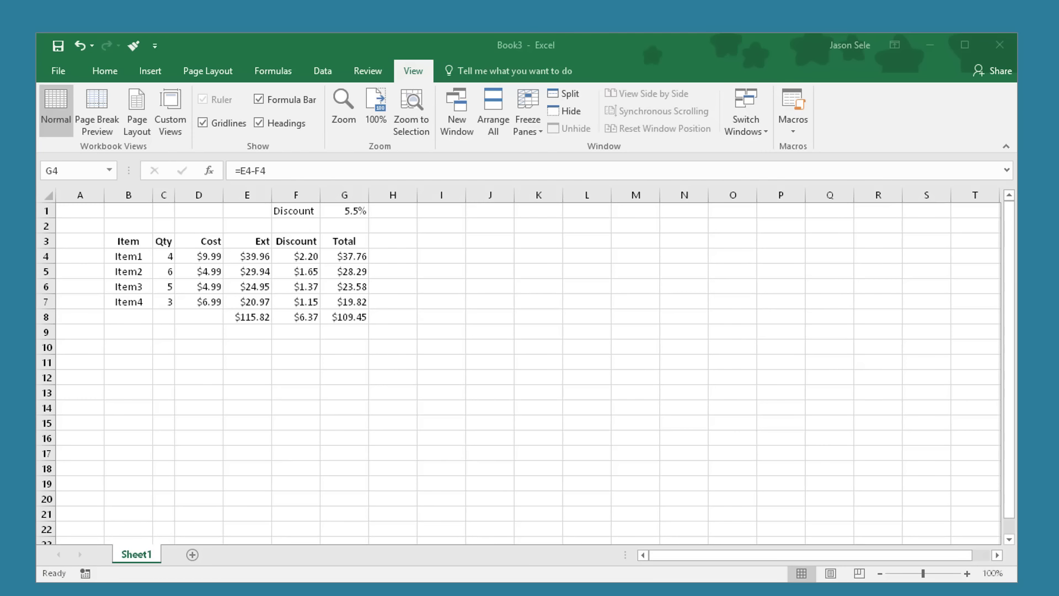
- Set the advanced display options for Sheet1 to show formulas in cells instead of their calculated results
click(57, 71)
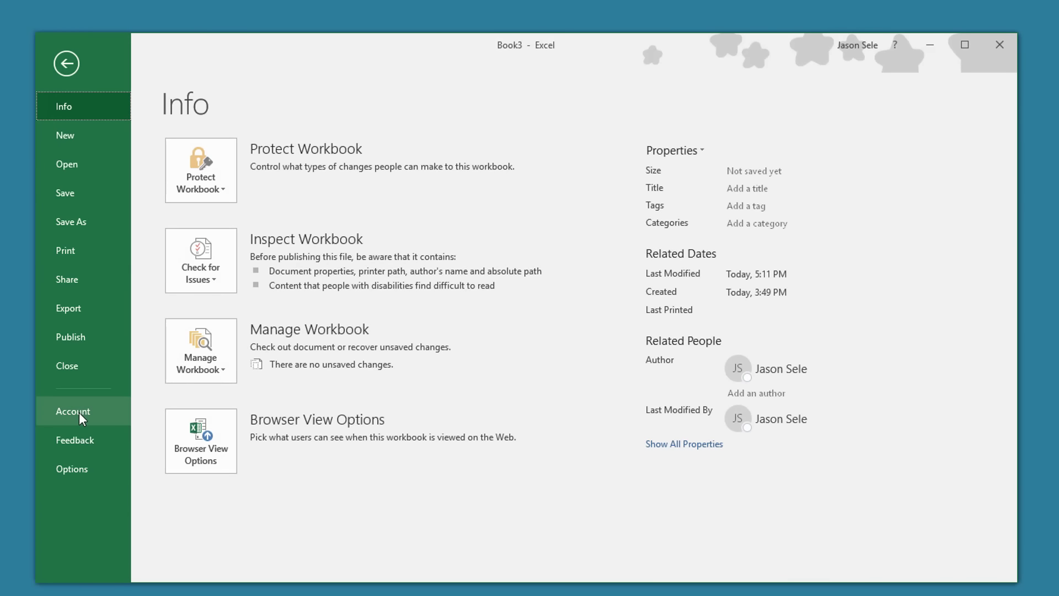
click(74, 465)
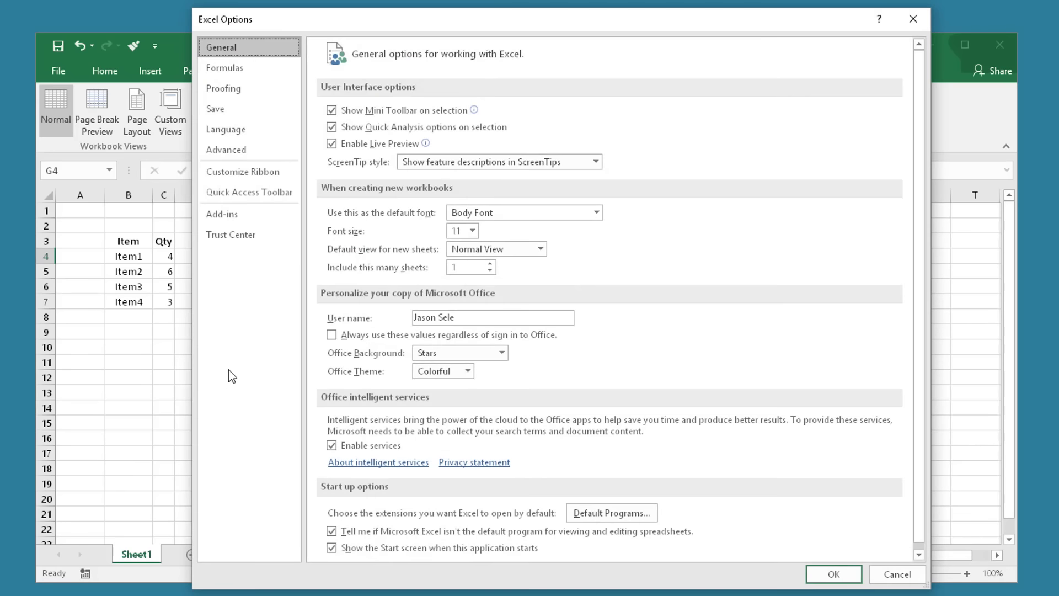
click(226, 154)
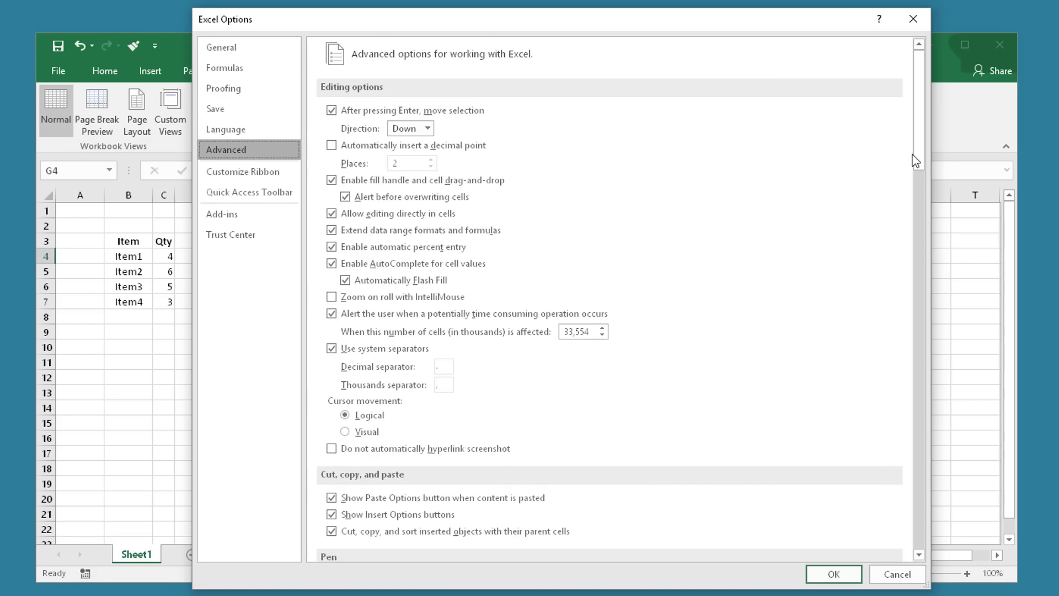
drag(920, 162, 932, 526)
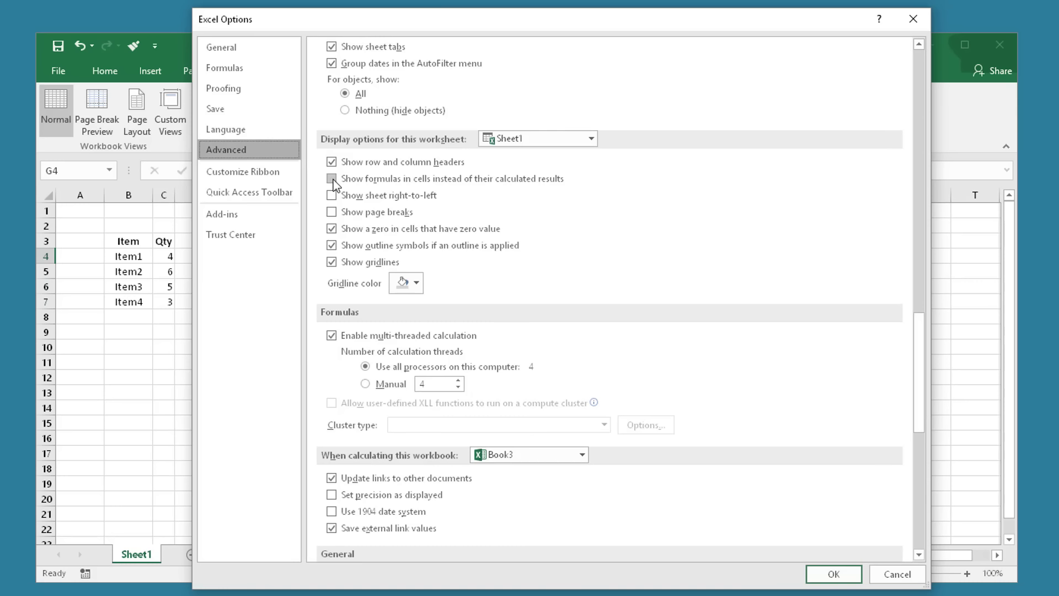
click(336, 178)
click(833, 572)
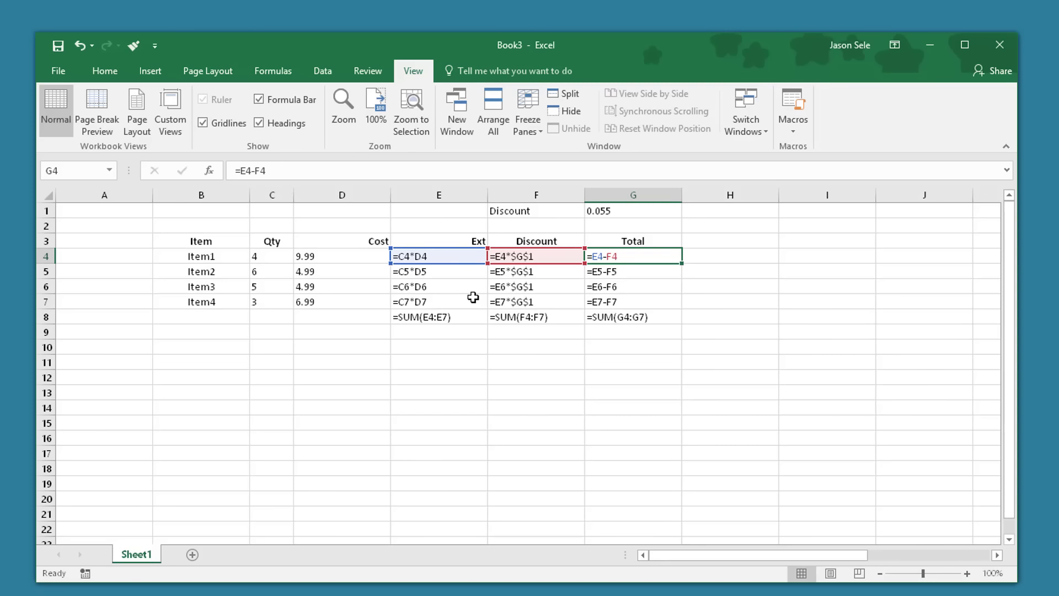
- Switch the sheet's formula display off, on and off again, and open the Total formula in G4 for editing
key(ctrl+grave)
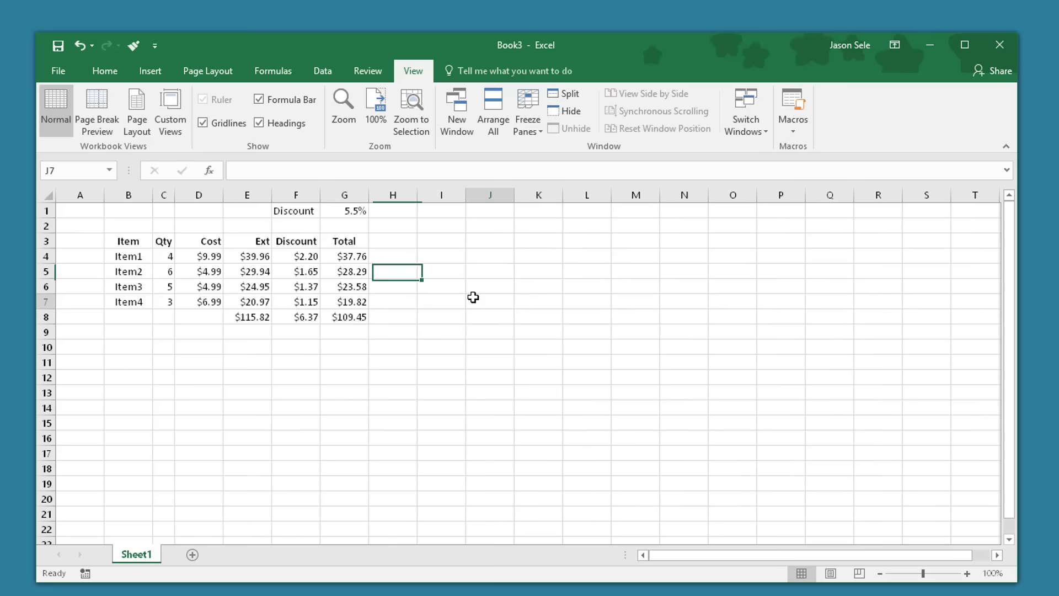
click(474, 298)
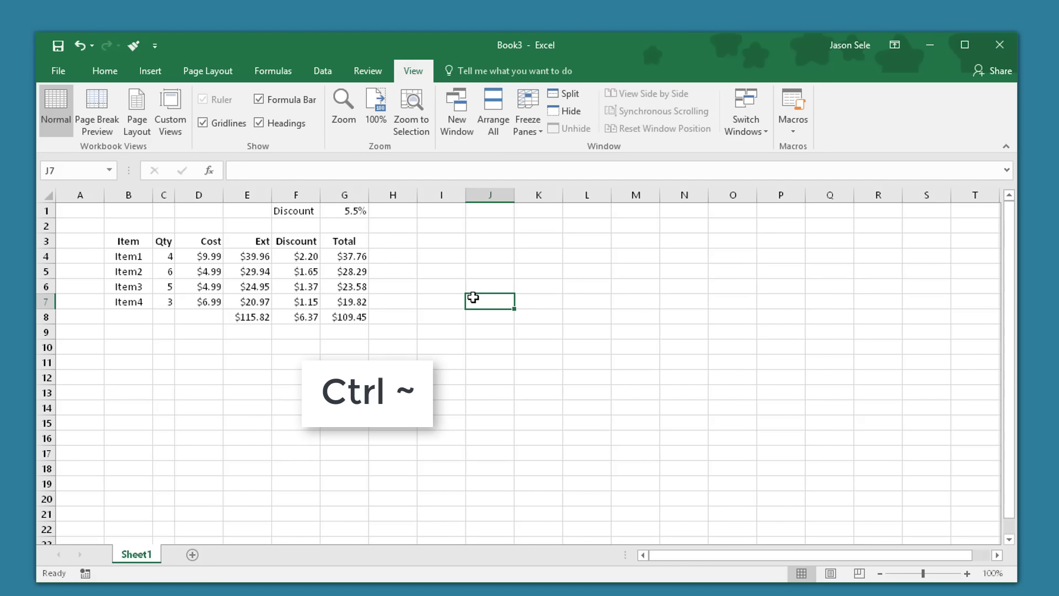
key(ctrl+grave)
key(ctrl+grave)
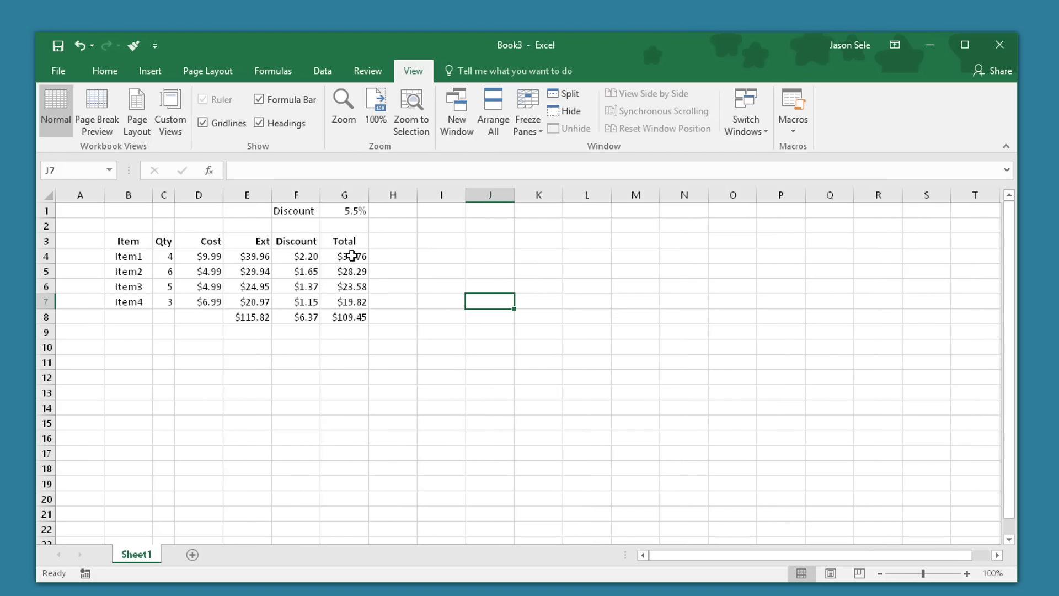
double_click(352, 255)
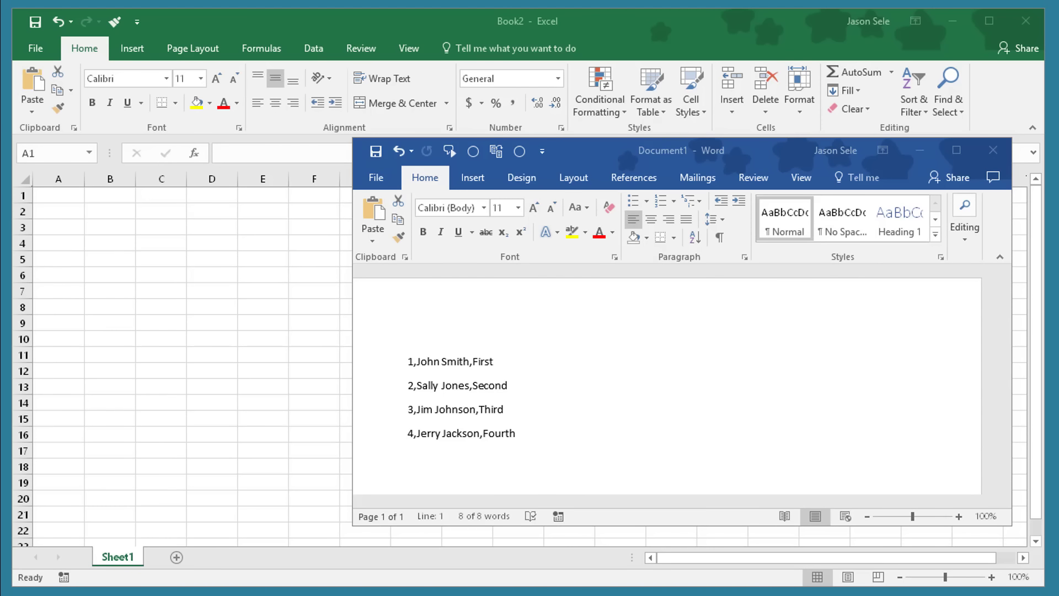
- Copy the four comma-separated lines from the Word document into Excel's Book2 starting at A1, and autofit column A
drag(408, 358, 528, 442)
key(ctrl+c)
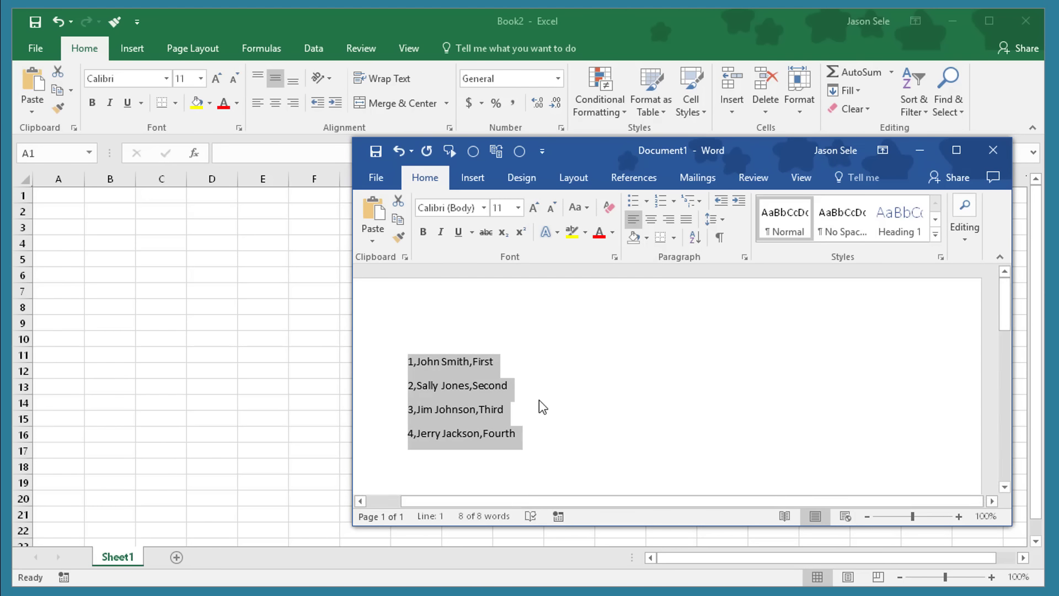
click(59, 194)
key(ctrl+v)
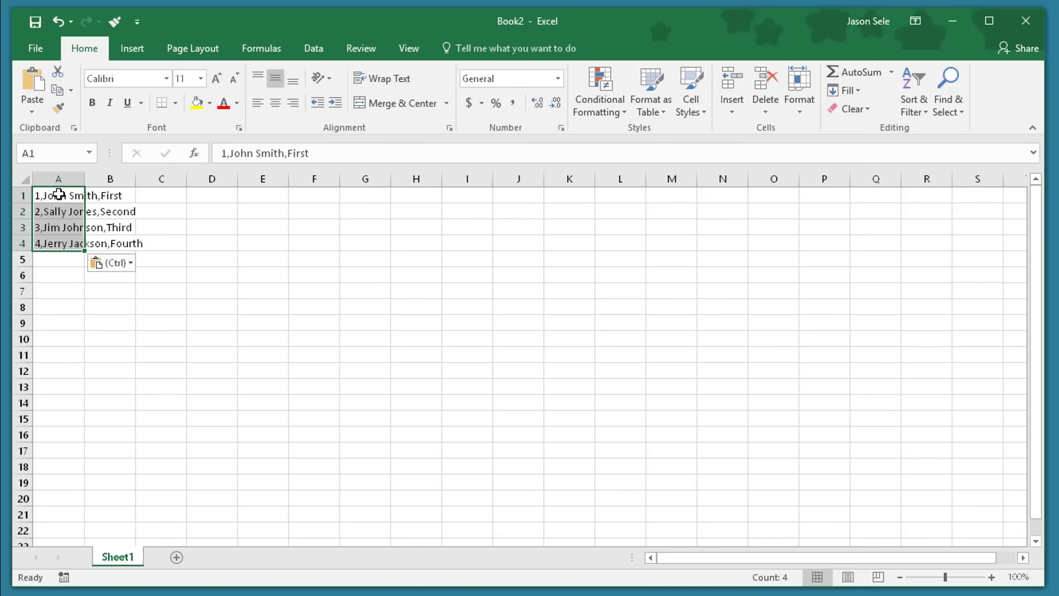
double_click(85, 178)
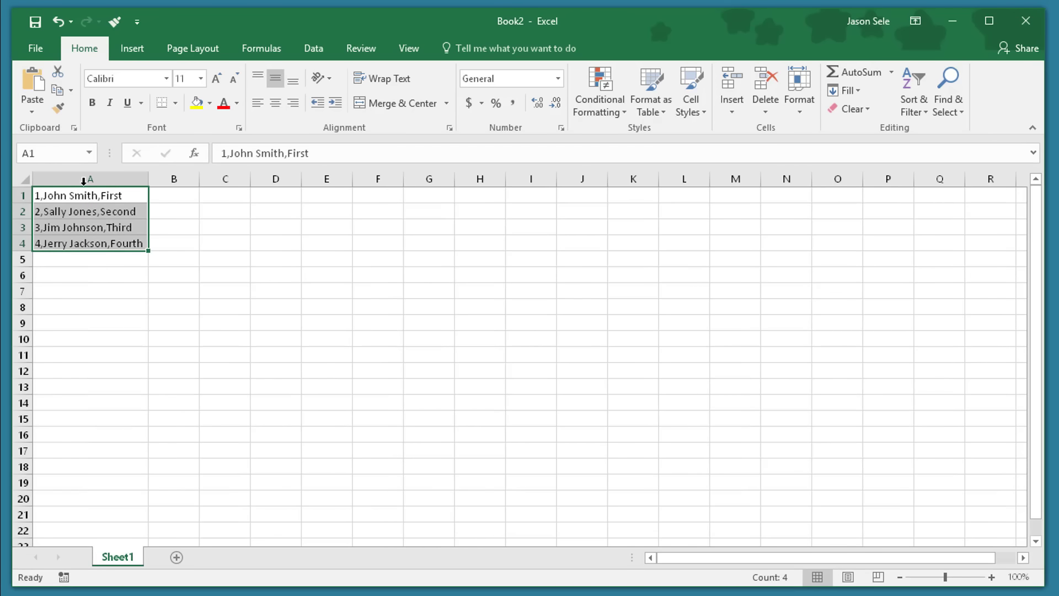
click(66, 270)
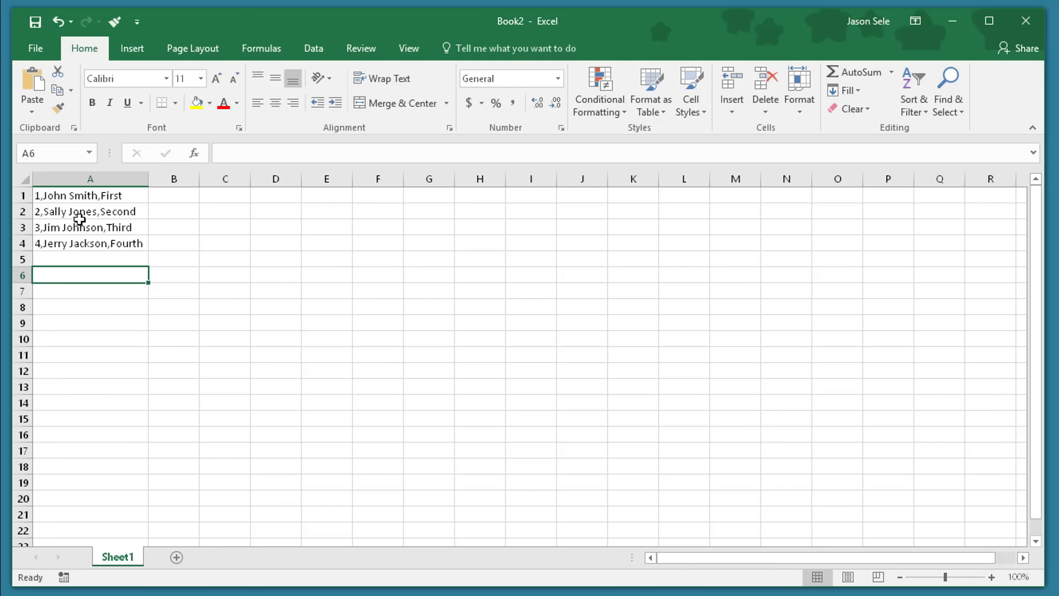
- Split A1:A4 with Text to Columns as delimited data using only the comma delimiter, General format and destination $A$1
click(65, 200)
drag(67, 203, 83, 241)
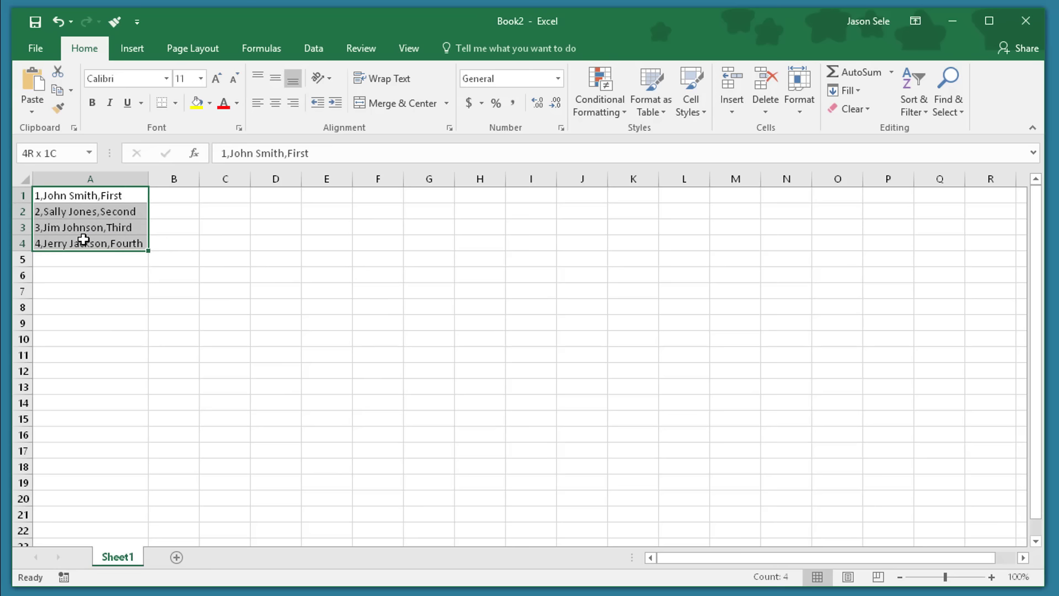
click(325, 51)
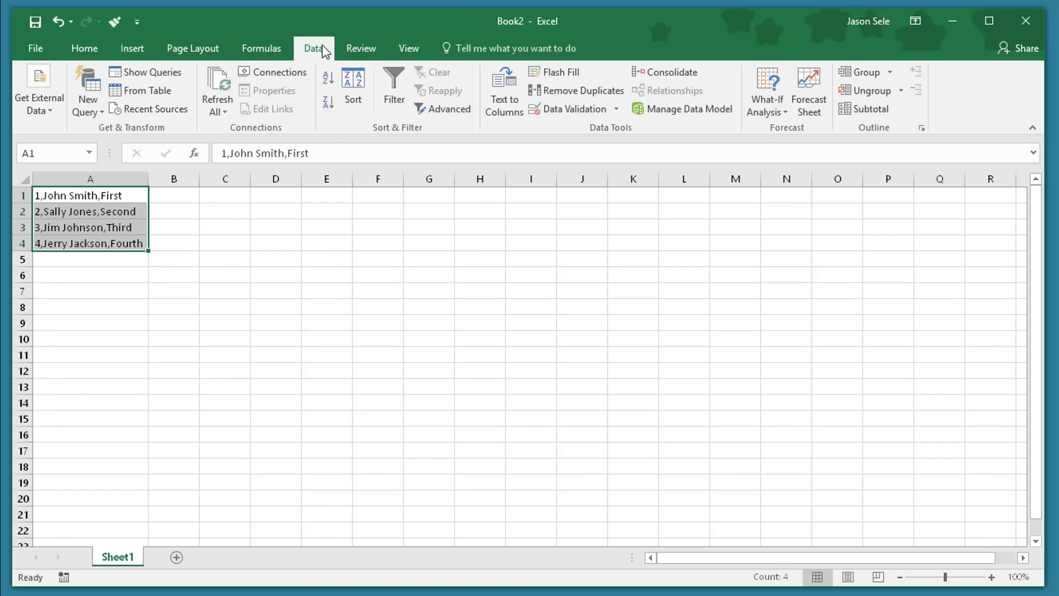
click(498, 102)
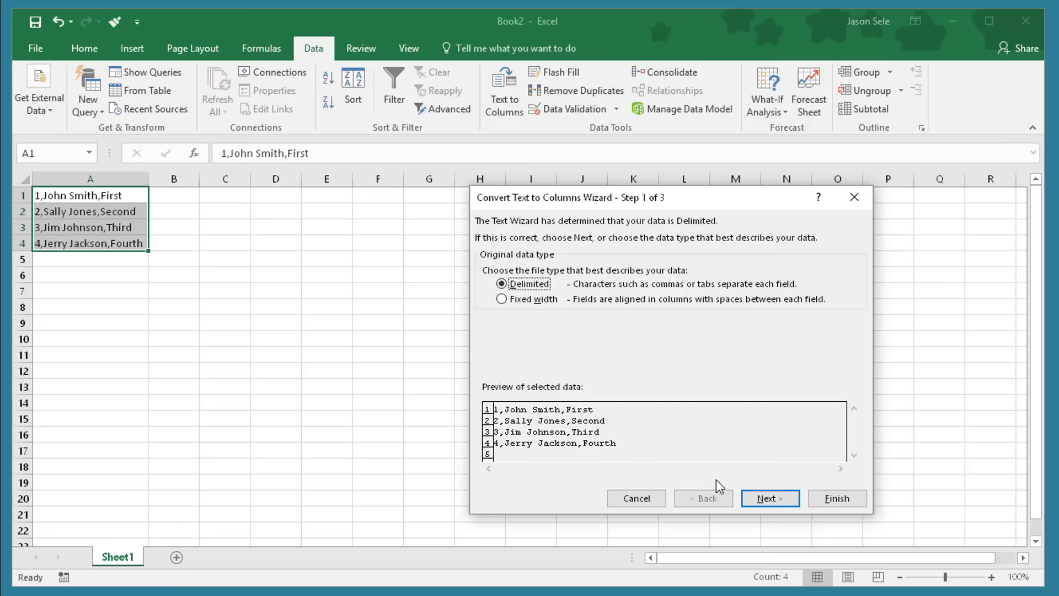
click(779, 500)
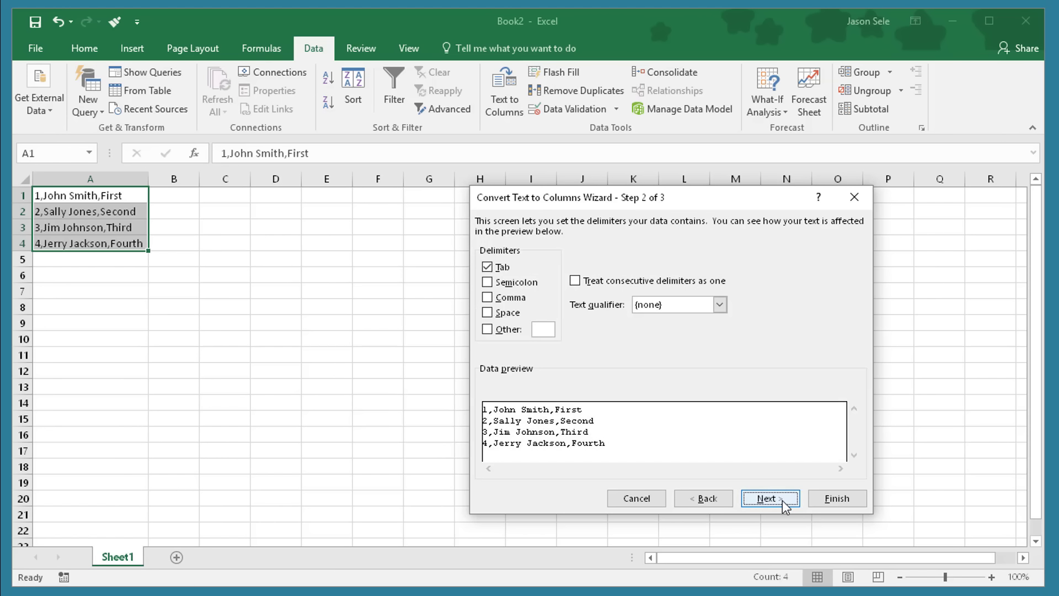
click(491, 297)
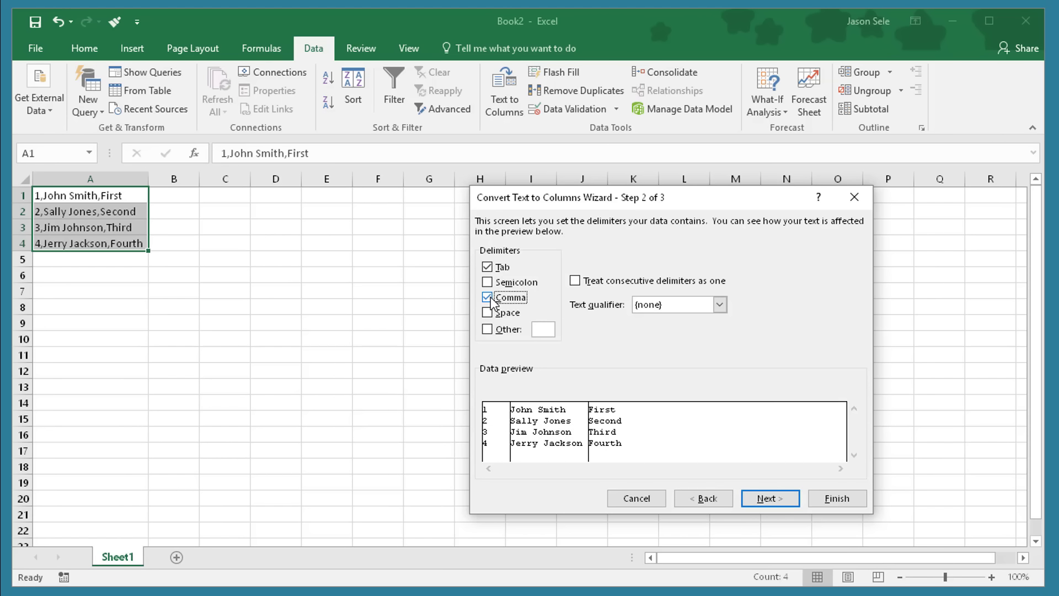
click(487, 267)
click(779, 499)
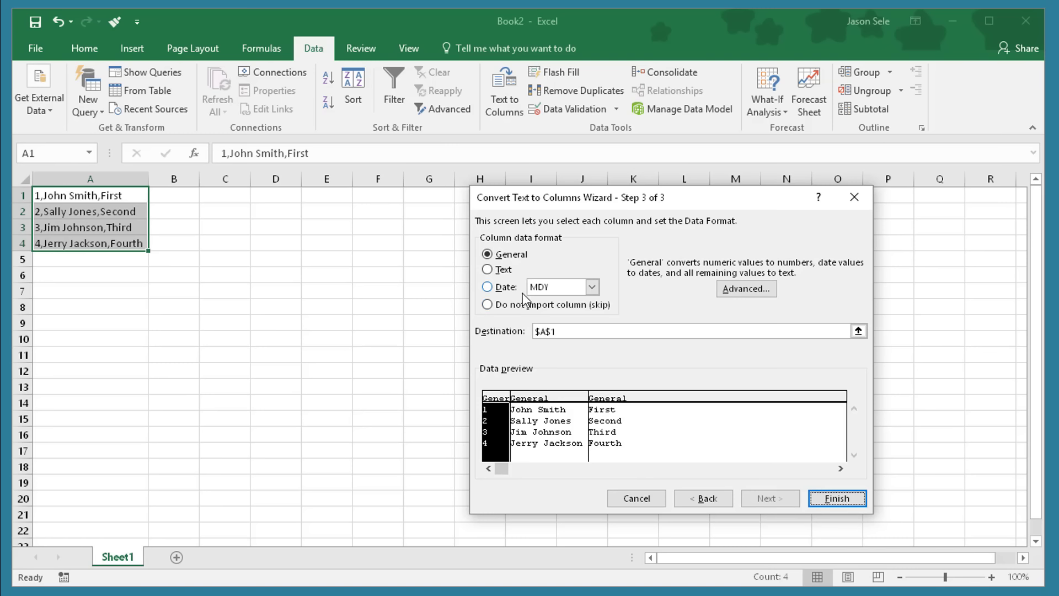
click(838, 505)
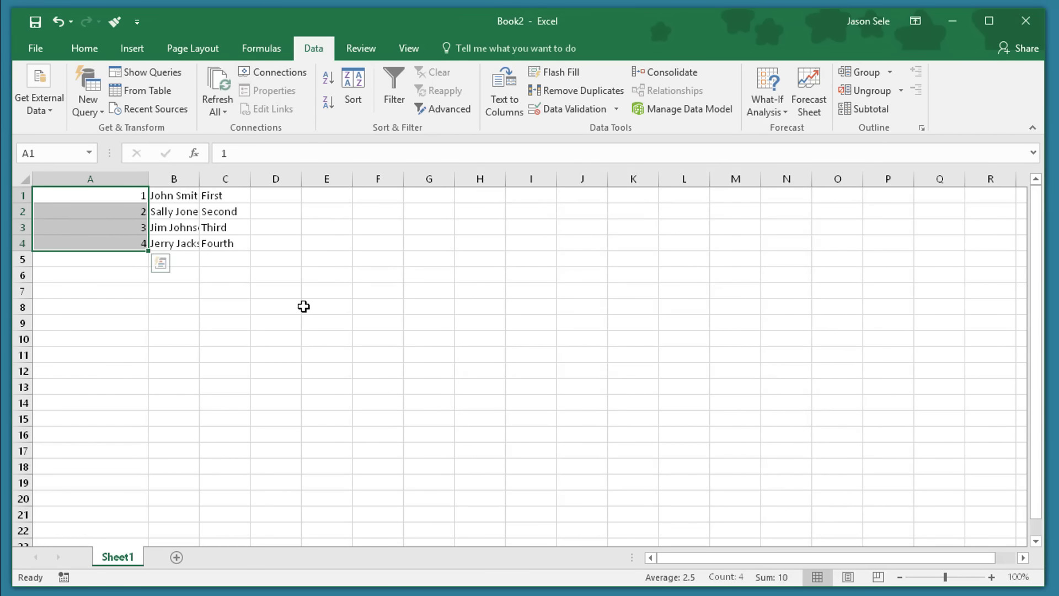
- Autofit the width of all the sheet's columns to the split data
click(25, 180)
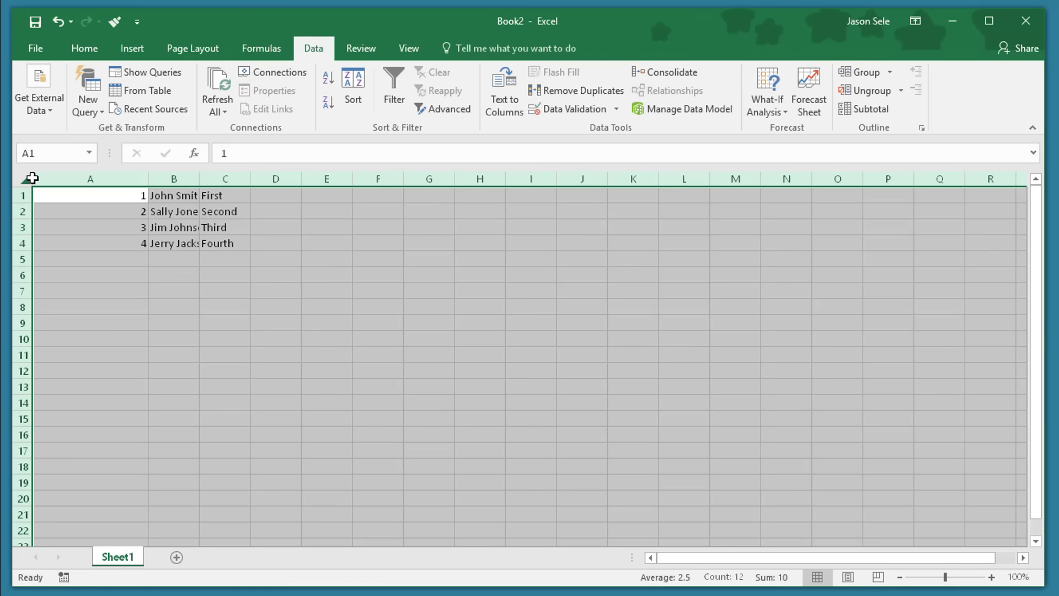
double_click(137, 175)
click(318, 340)
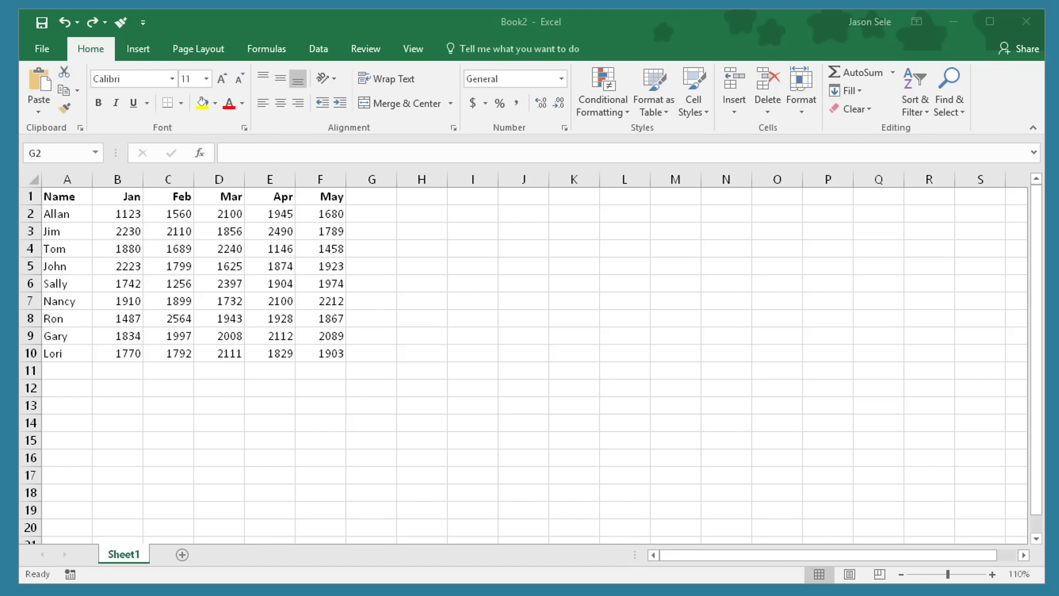
- Highlight values in B2:F10 greater than 2000 with Light Red Fill with Dark Red Text
drag(109, 213, 329, 354)
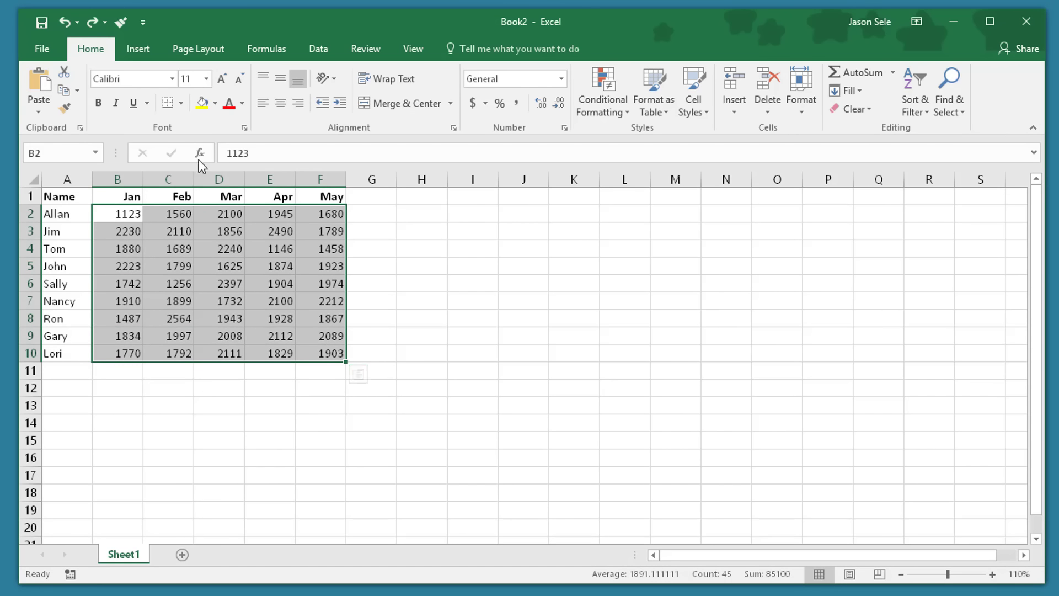
click(601, 110)
mouse_move(607, 148)
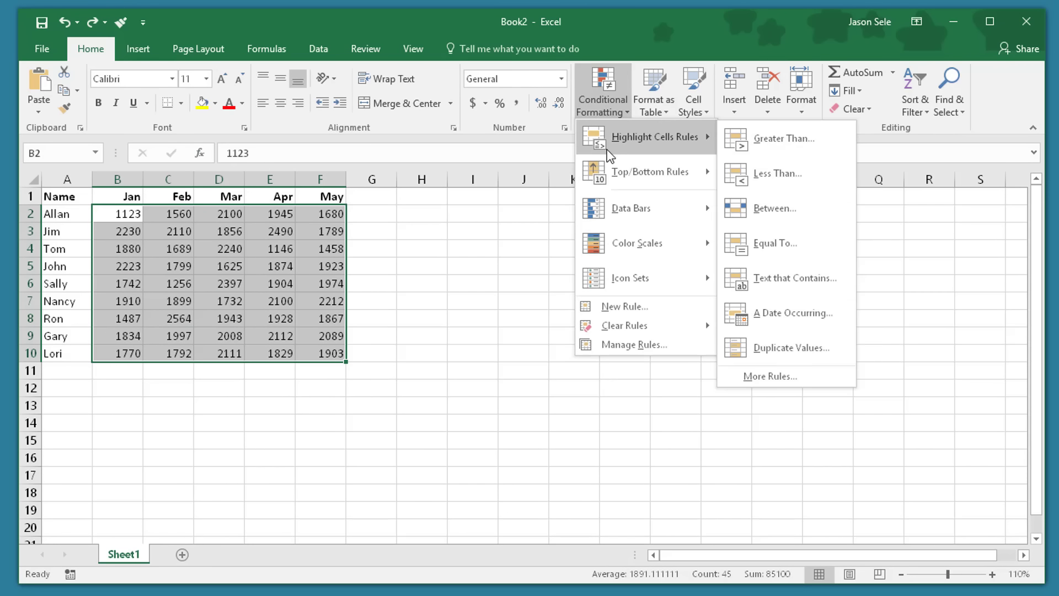
click(767, 144)
text(2000)
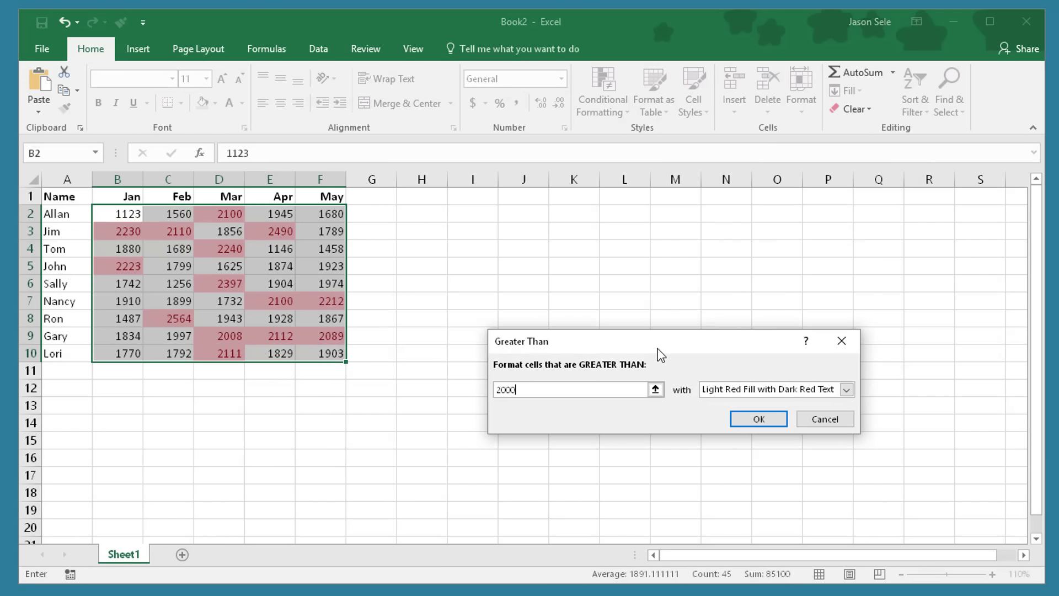
click(754, 417)
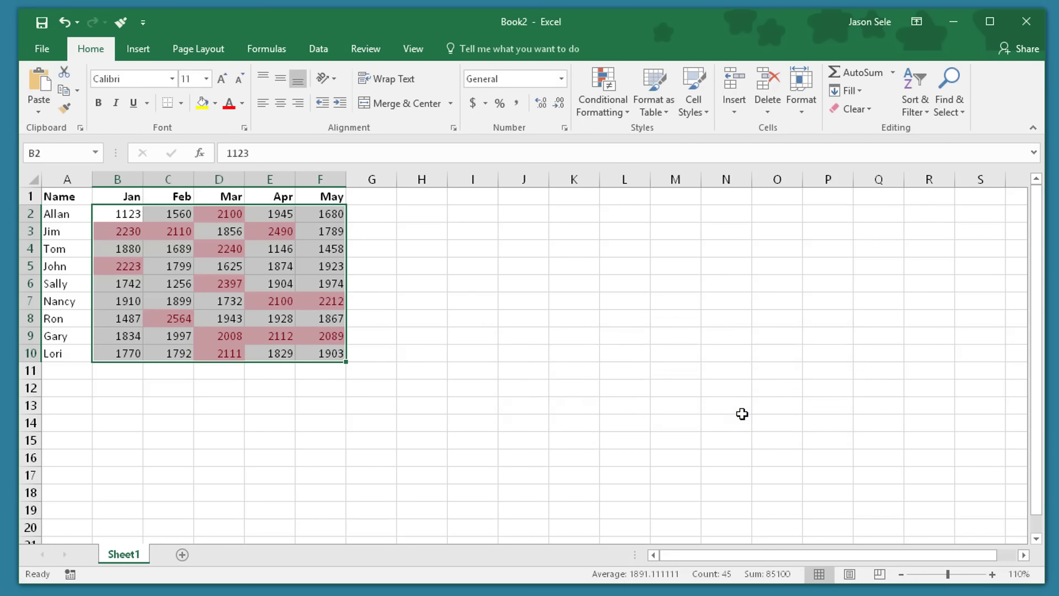
- Clear the greater-than conditional formatting rule from the selected cells B2:F10
click(423, 317)
click(599, 111)
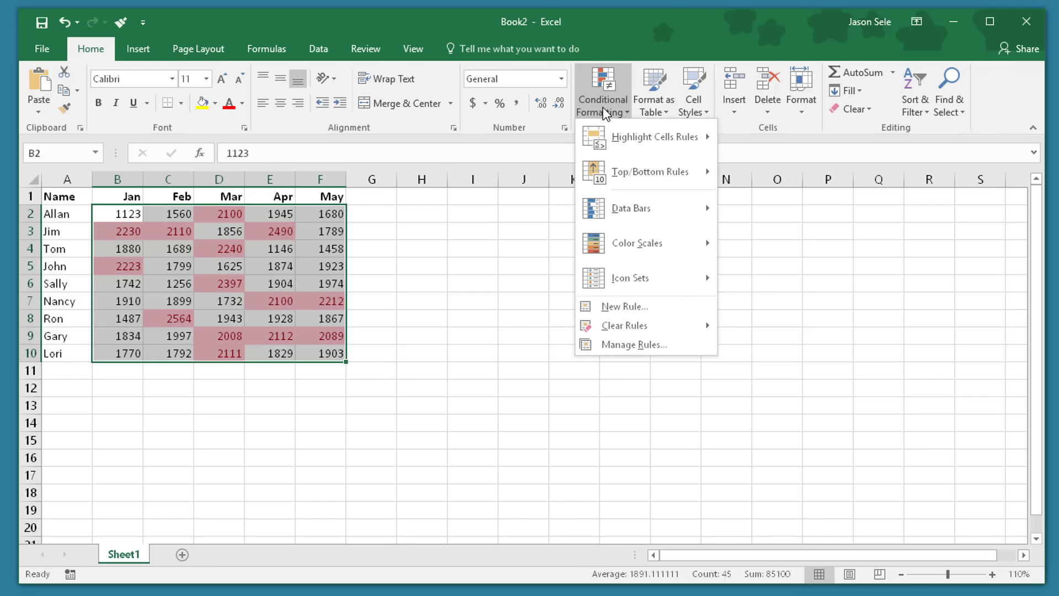
mouse_move(613, 329)
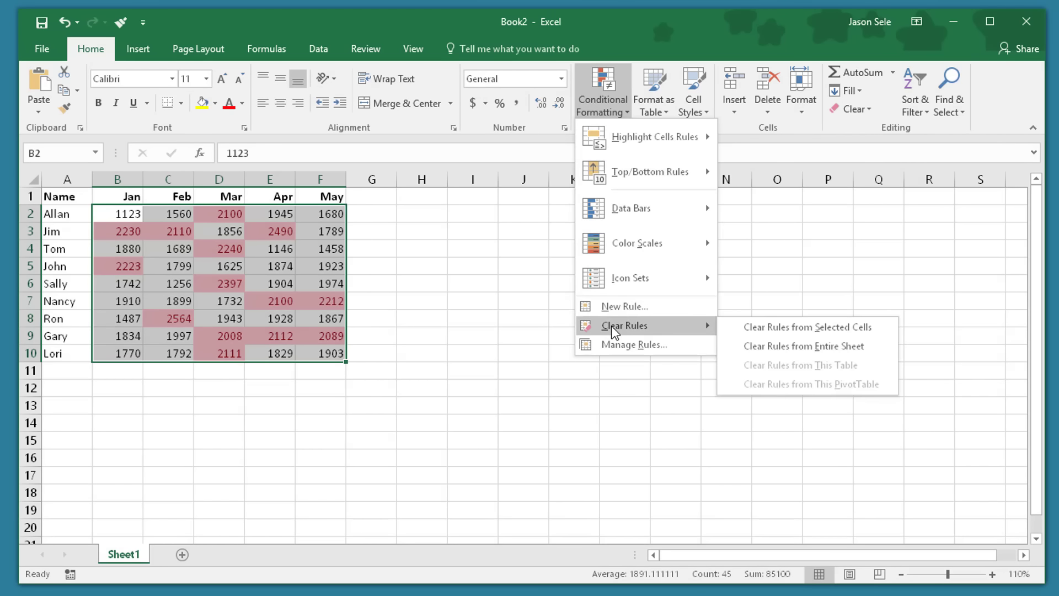
click(746, 328)
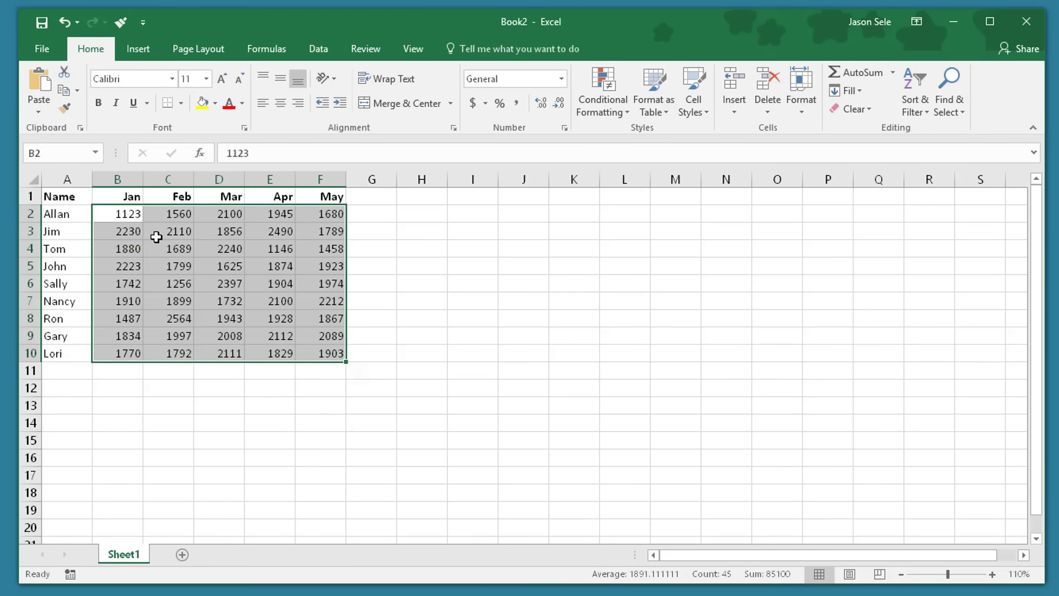
- Highlight the top 10% of values in B2:F10 with Light Red Fill with Dark Red Text
click(600, 109)
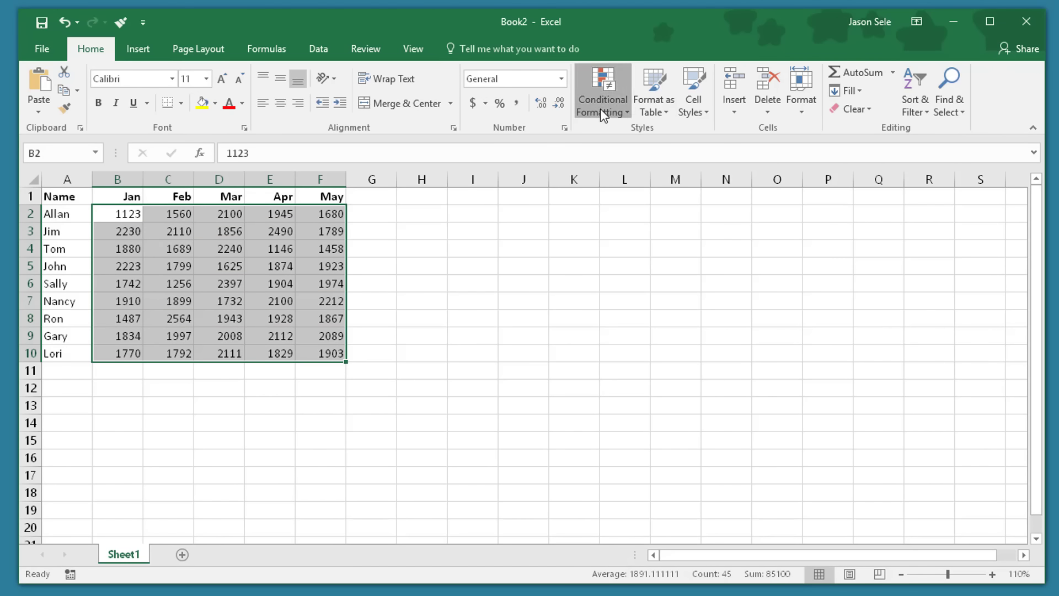
mouse_move(626, 177)
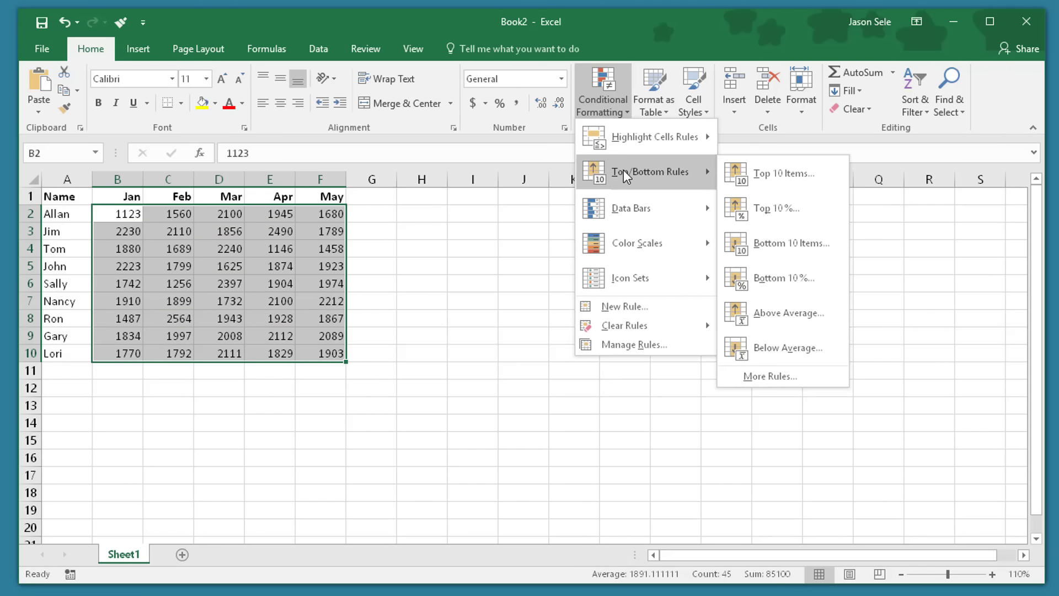
click(768, 209)
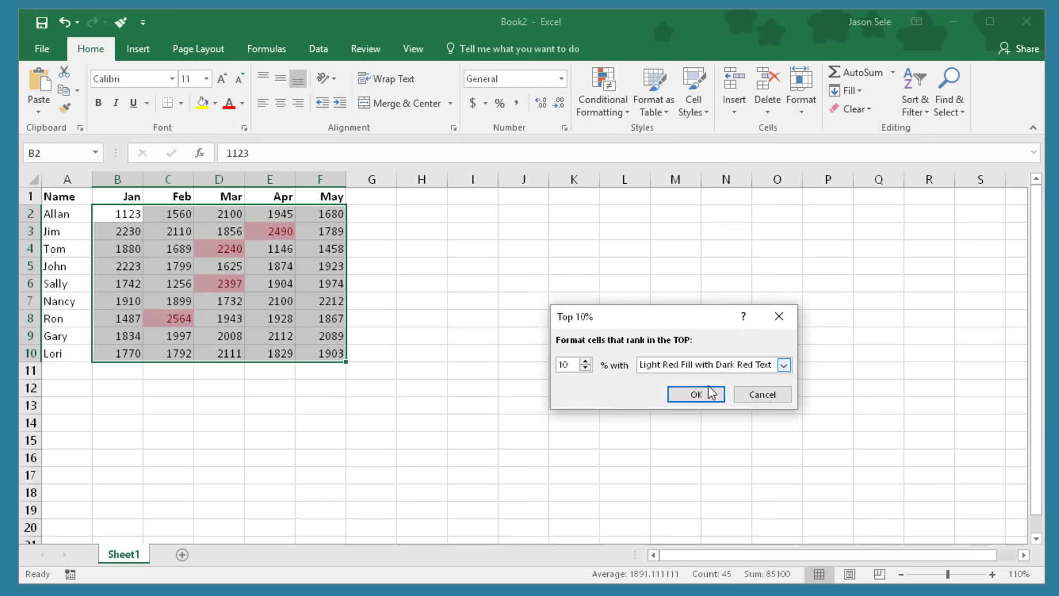
click(705, 393)
- Clear the top 10% conditional formatting rule from the selected cells B2:F10
click(604, 104)
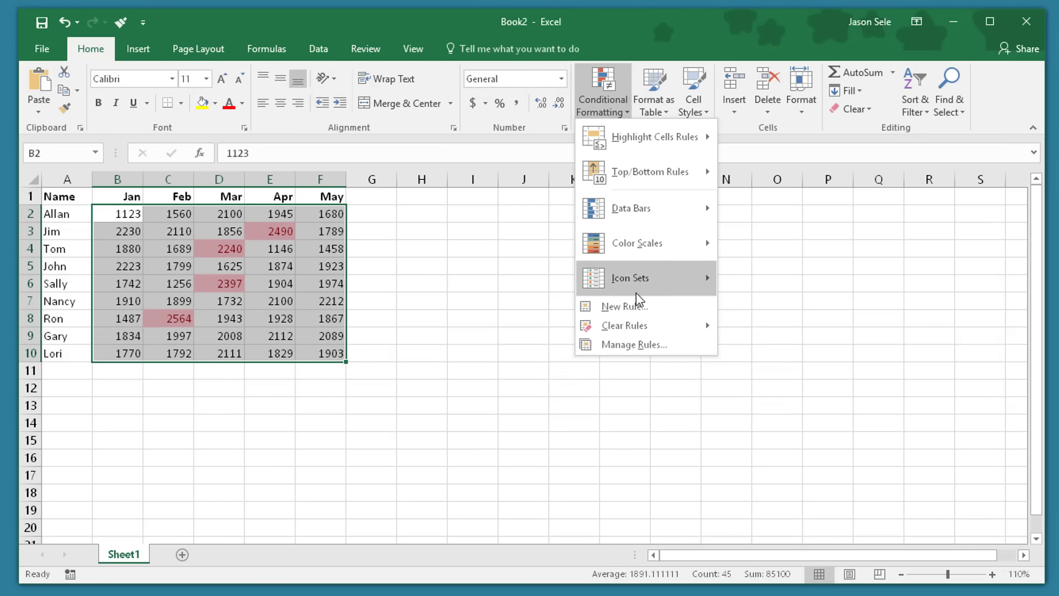
mouse_move(660, 334)
click(754, 331)
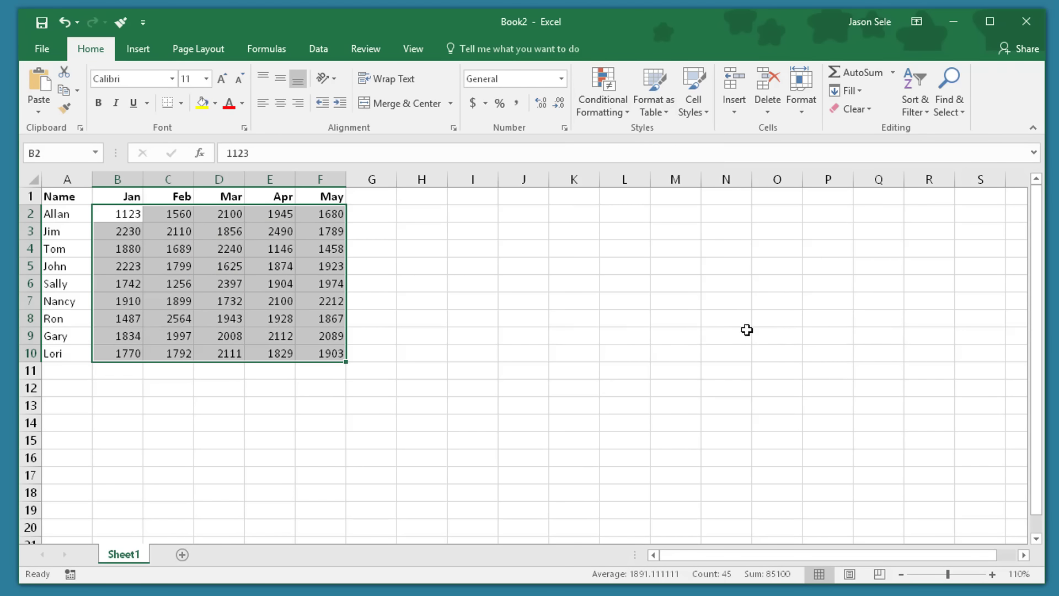
- Preview the White - Red Color Scale on B2:F10 and apply a colored four-arrow icon set to the figures
click(601, 88)
mouse_move(643, 201)
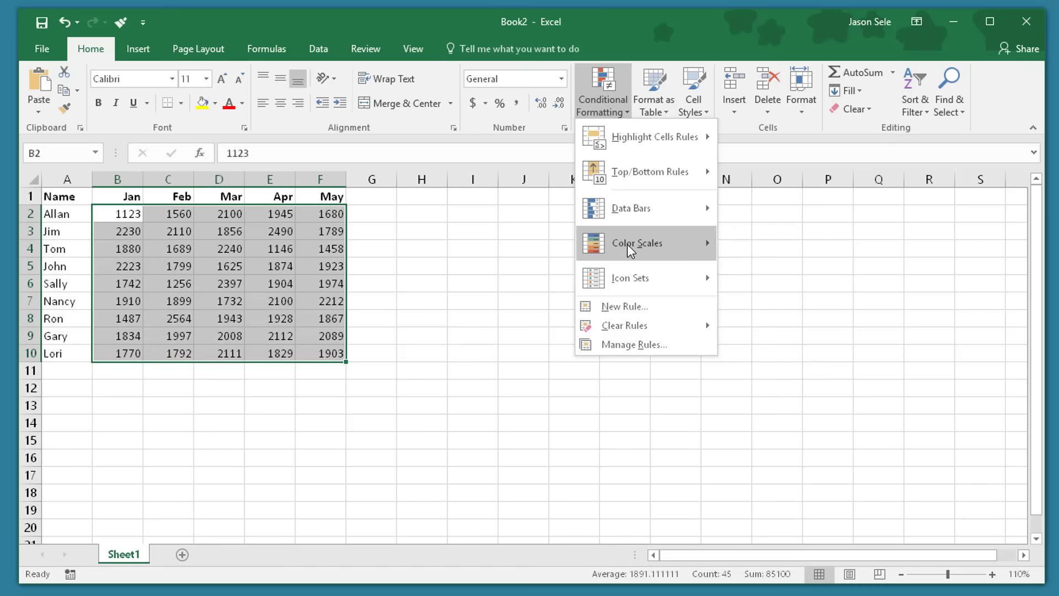
mouse_move(630, 250)
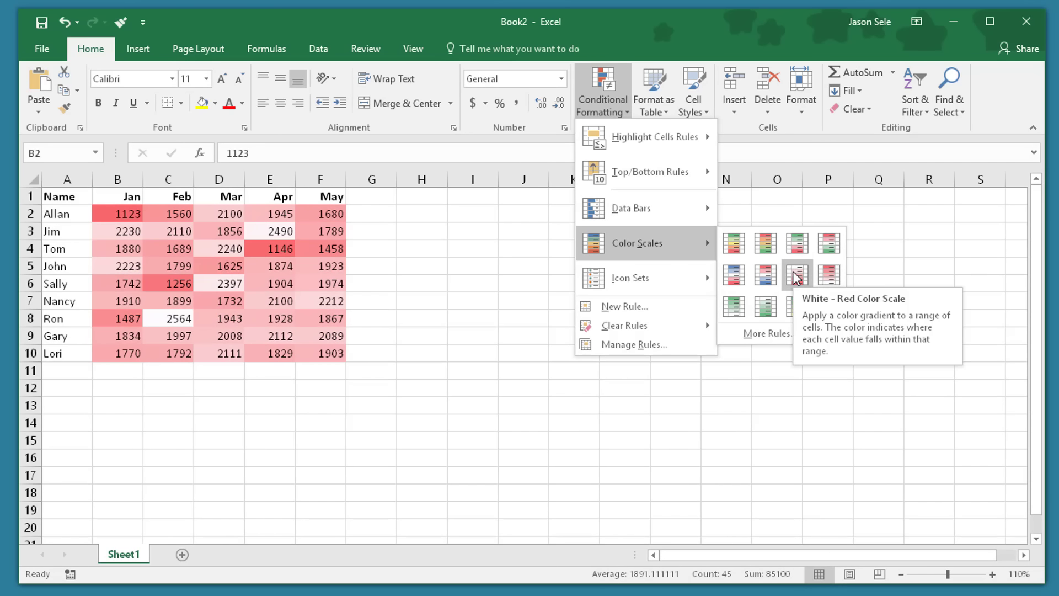
mouse_move(657, 280)
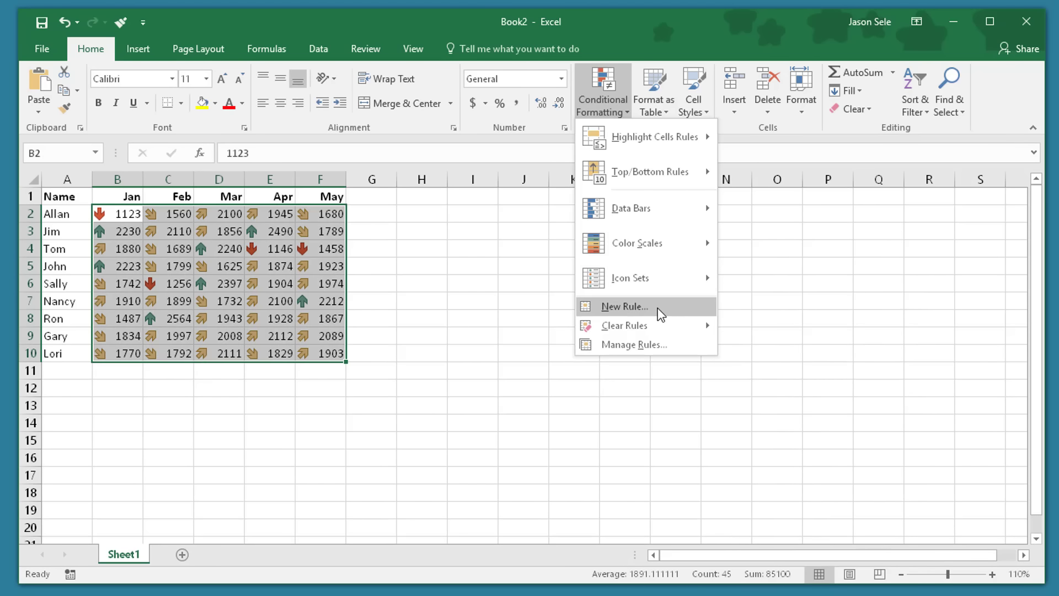
click(660, 314)
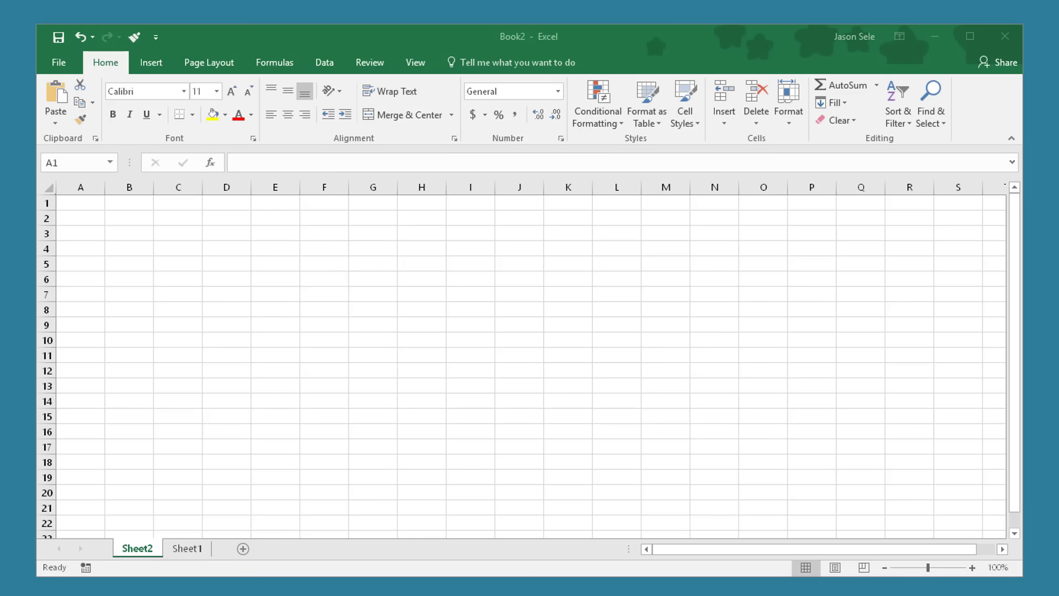
- Enable the Microsoft Power Pivot for Excel COM add-in in the Excel options and show its commands
click(59, 64)
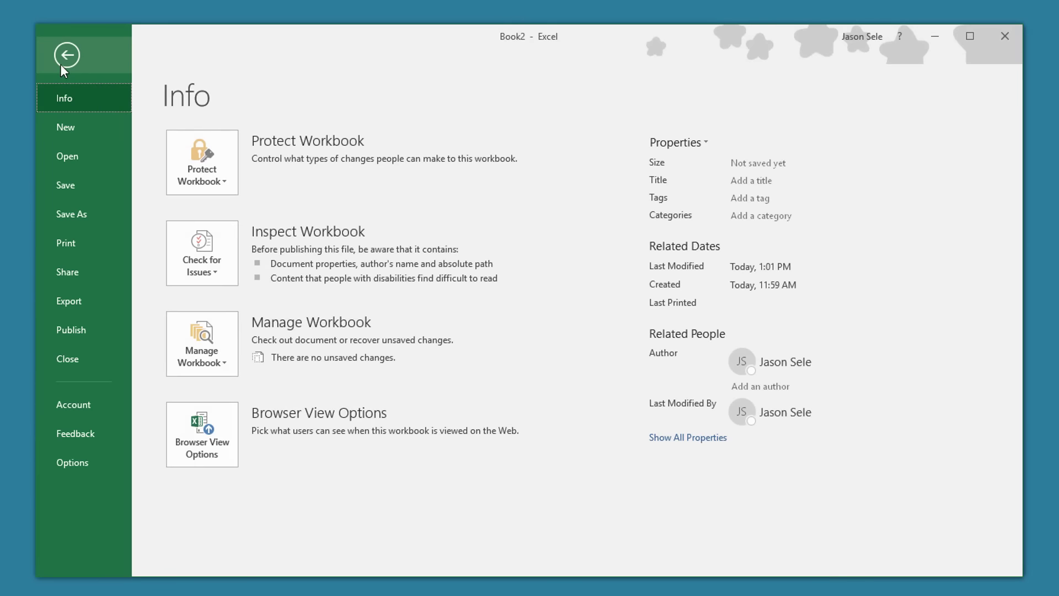
click(84, 456)
click(247, 219)
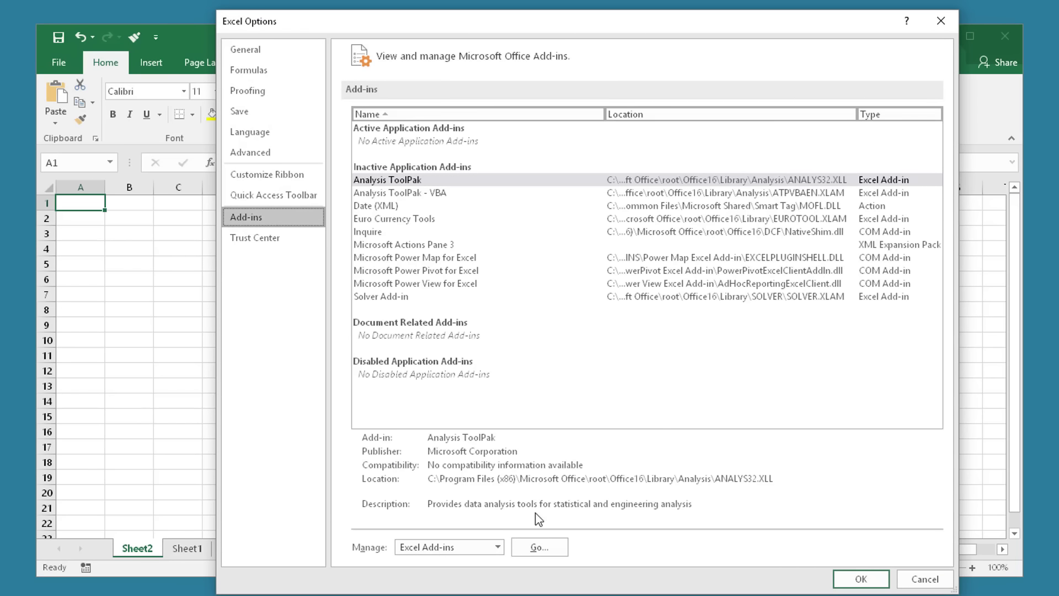
click(497, 547)
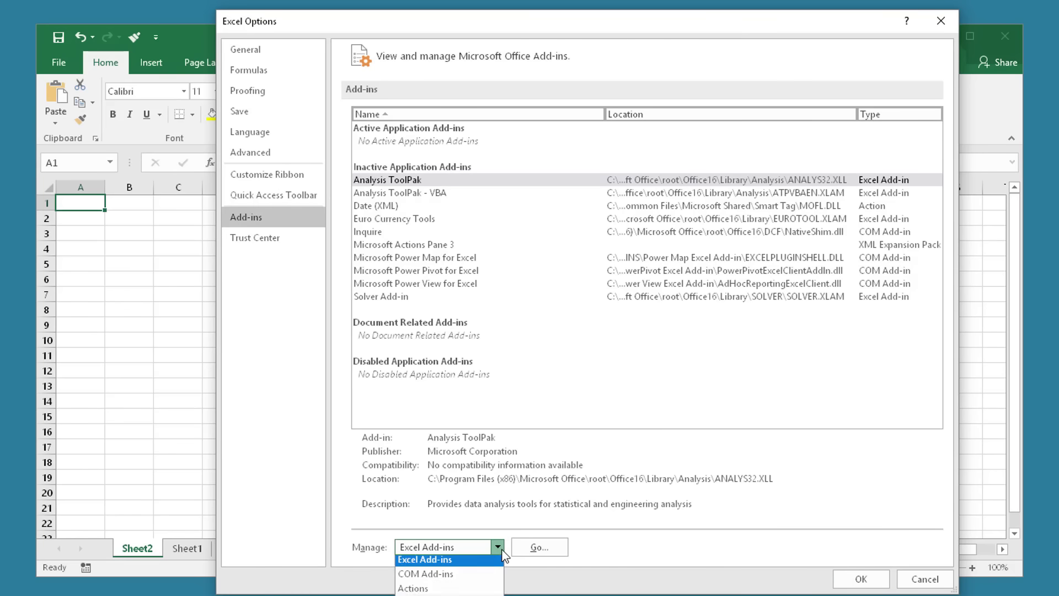
click(465, 578)
click(538, 550)
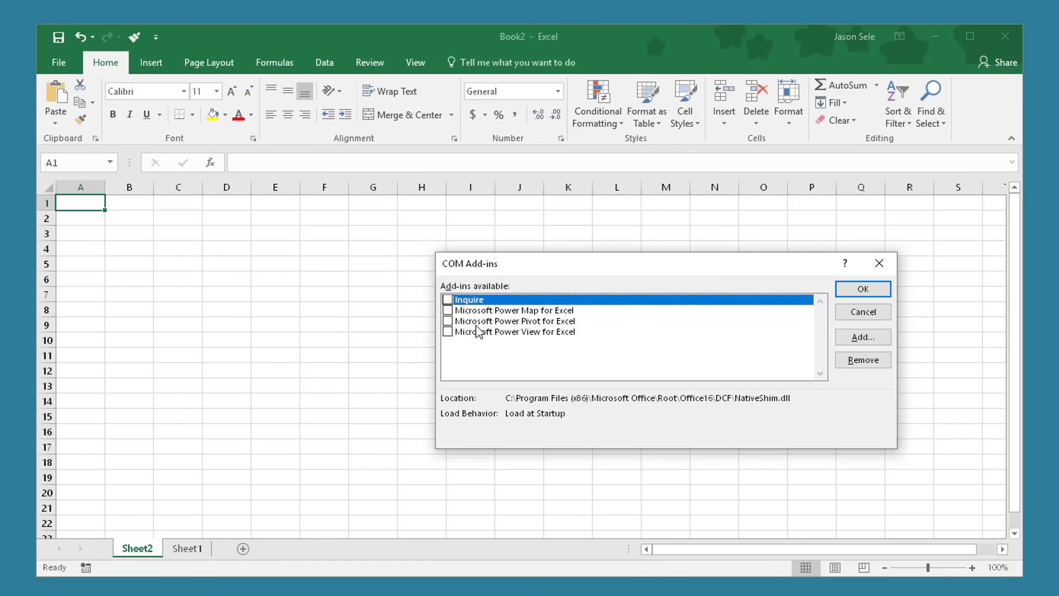
click(449, 322)
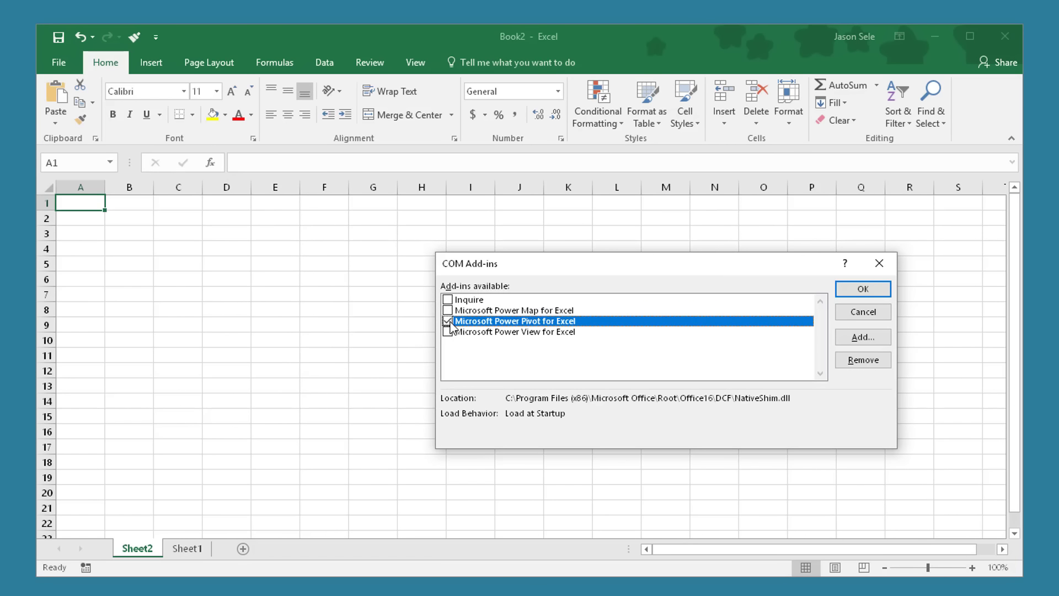
click(871, 293)
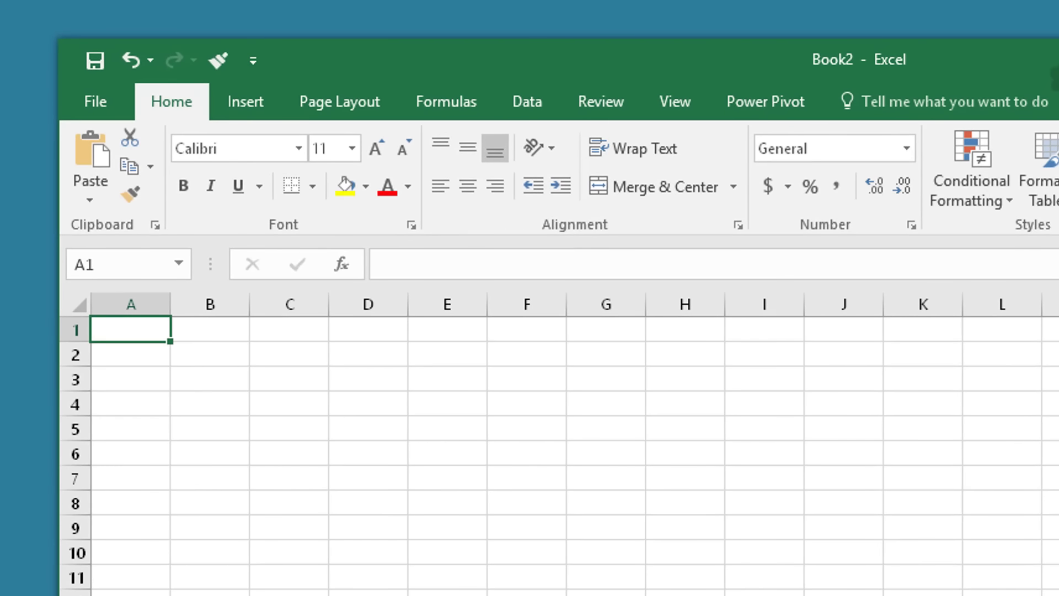
click(758, 103)
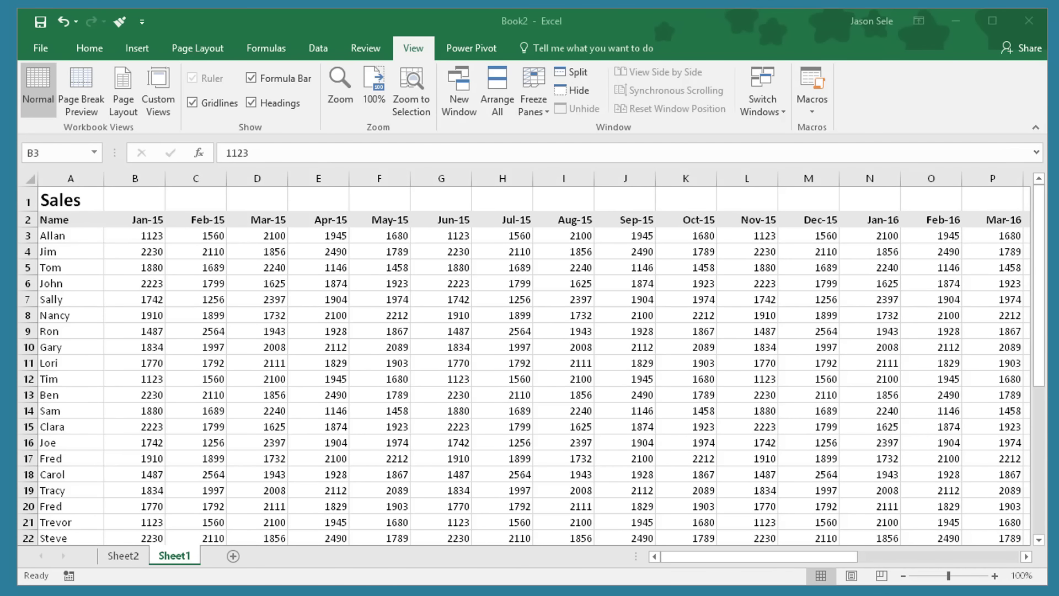
- Freeze panes at B3 on Sheet1 to lock the title and month rows and the Name column
click(680, 557)
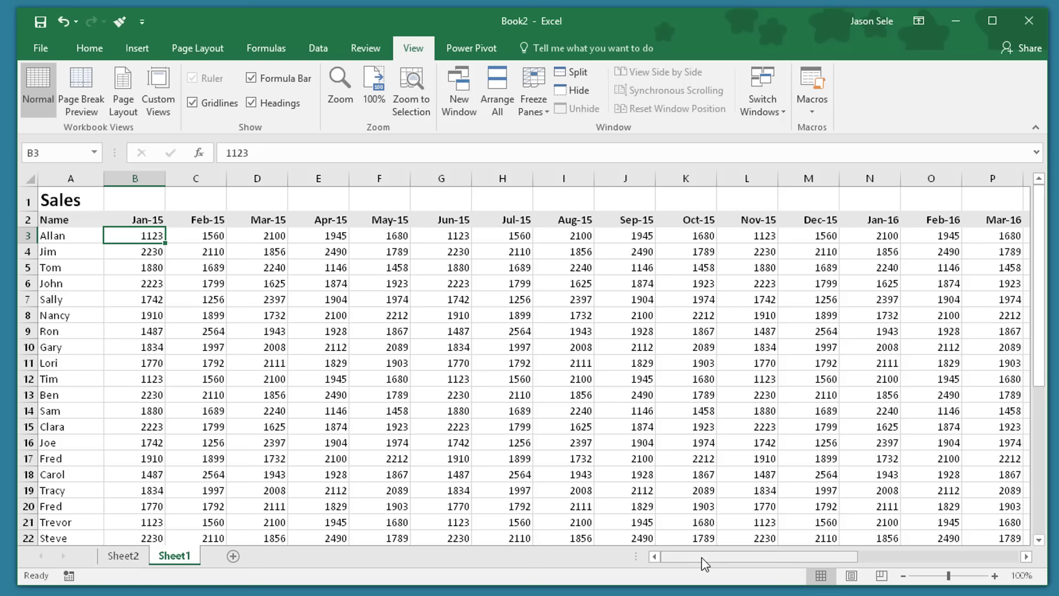
mouse_move(705, 563)
mouse_down()
mouse_move(763, 568)
mouse_move(702, 564)
mouse_up()
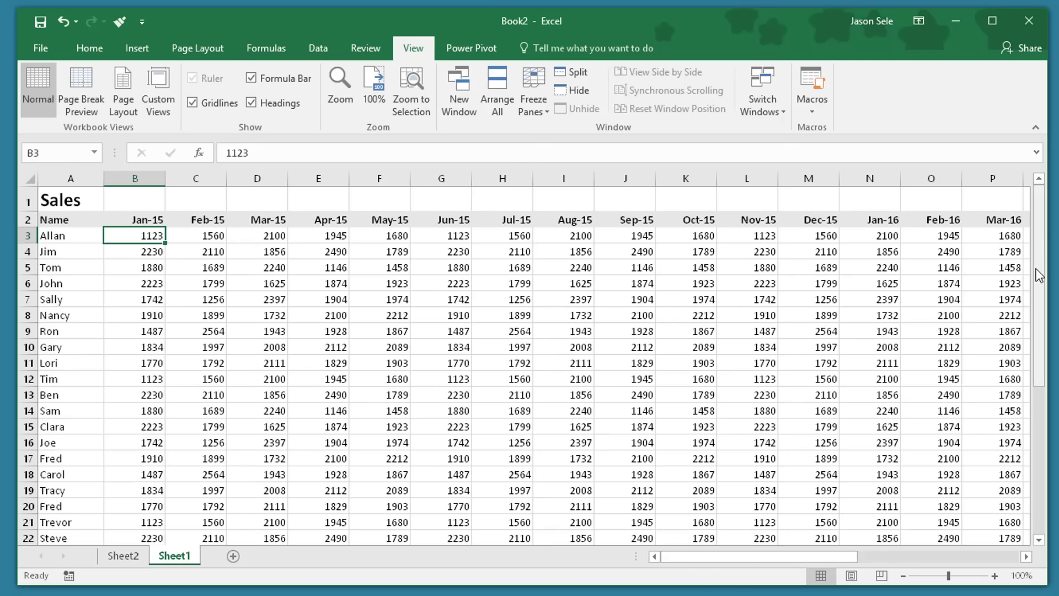
mouse_move(1039, 270)
mouse_down()
mouse_move(1039, 374)
mouse_move(1039, 279)
mouse_up()
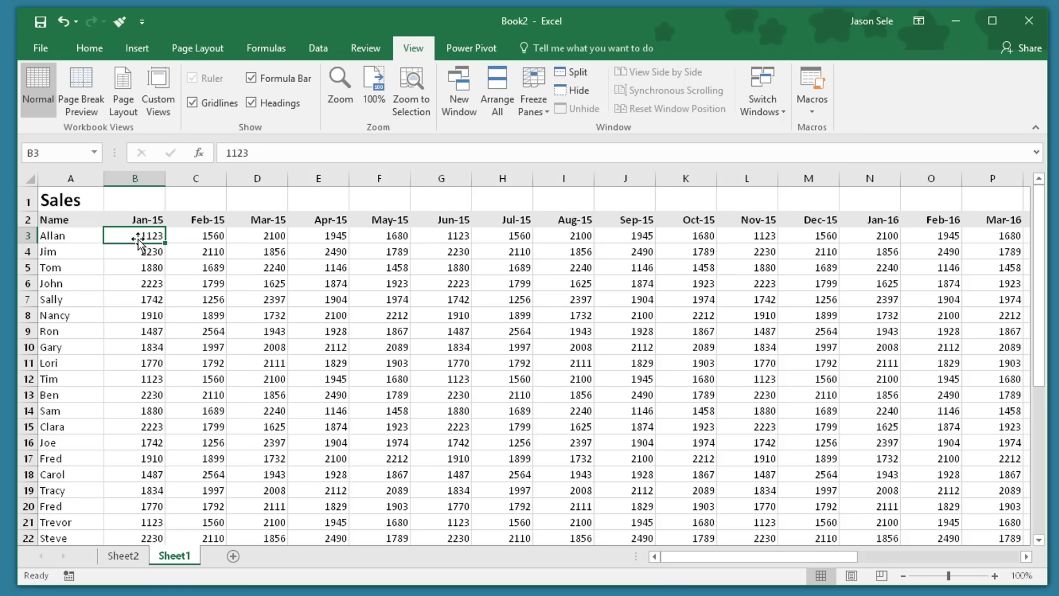
click(527, 99)
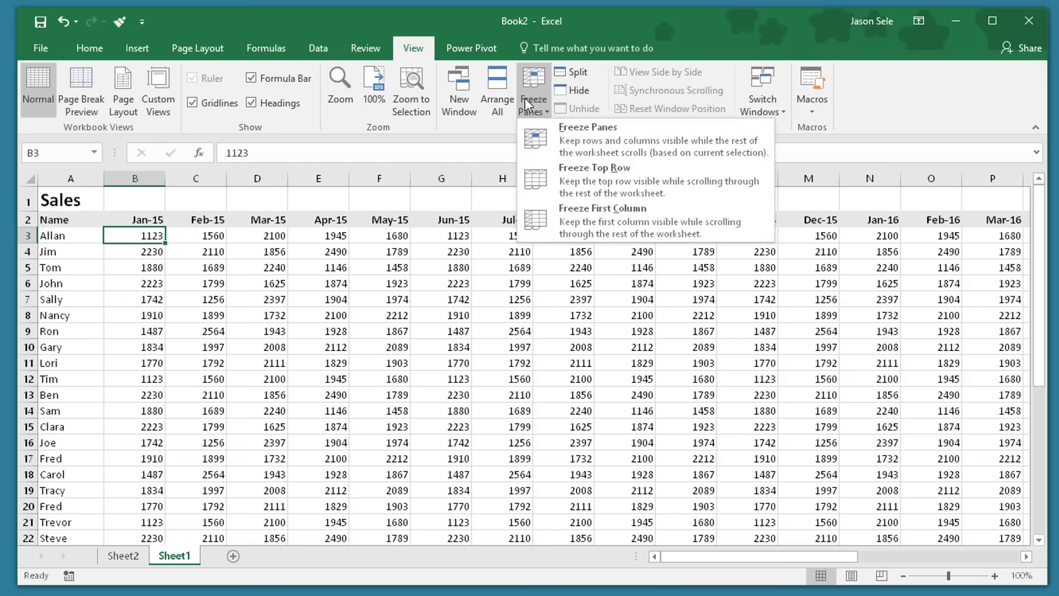
click(578, 133)
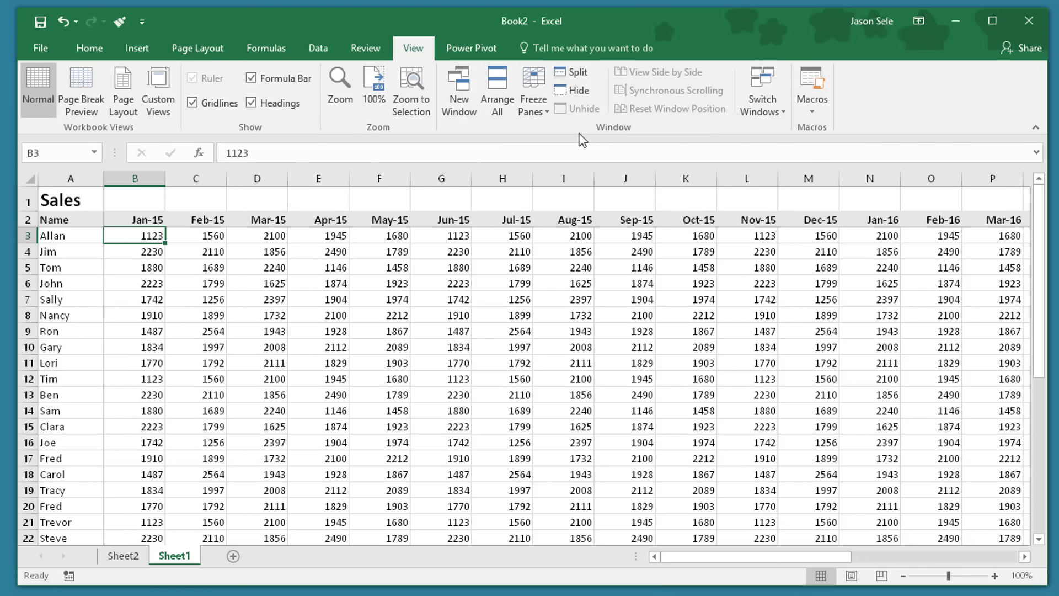
- Check the frozen headings by scrolling through the Sales data, and unfreeze the panes
mouse_move(816, 558)
mouse_down()
mouse_move(989, 552)
mouse_move(800, 562)
mouse_up()
drag(1035, 266, 1045, 459)
click(539, 105)
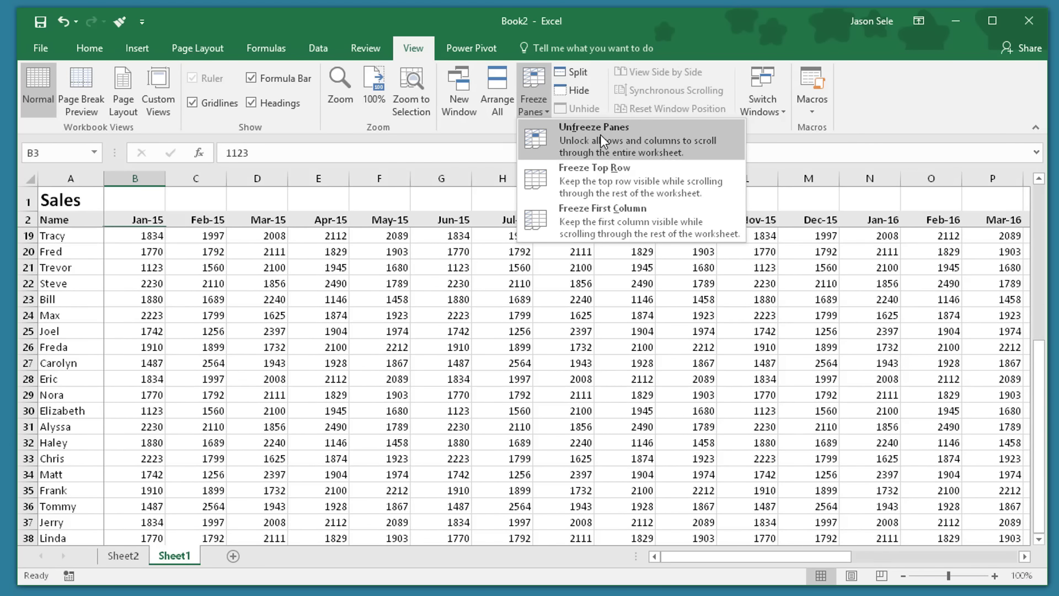
click(601, 134)
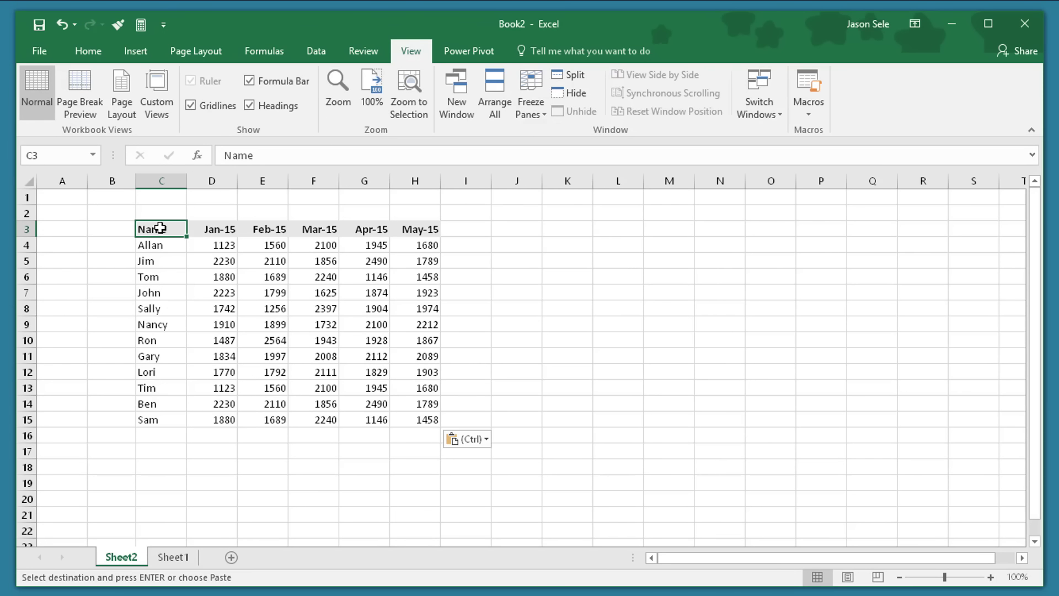
- Jump the active cell around the corners of the Sheet2 data block, from C3 to H3, H15, C15 and back
key(ctrl+Right)
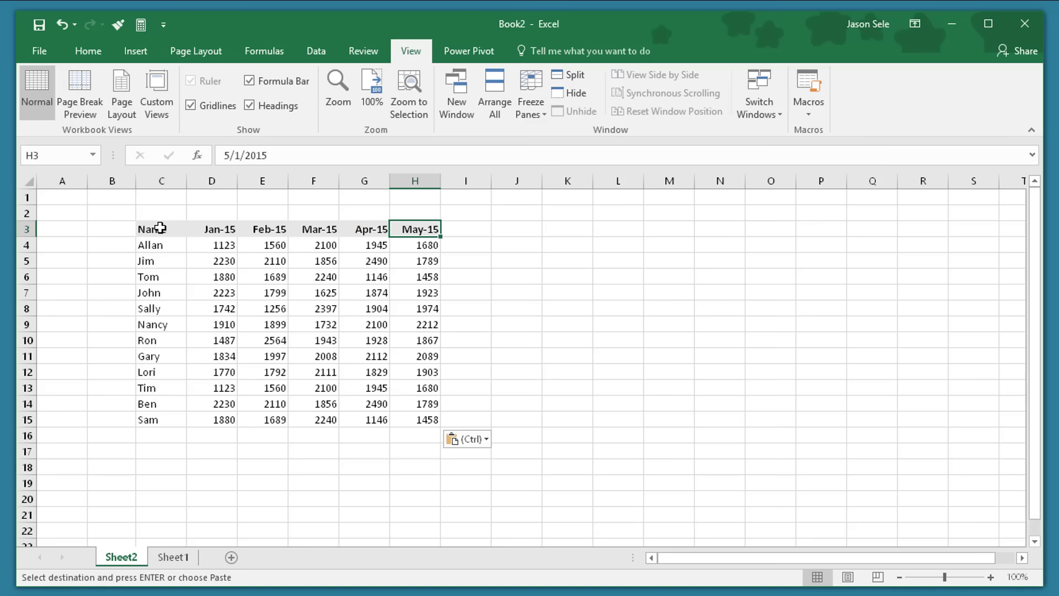
key(ctrl+Down)
key(ctrl+Left)
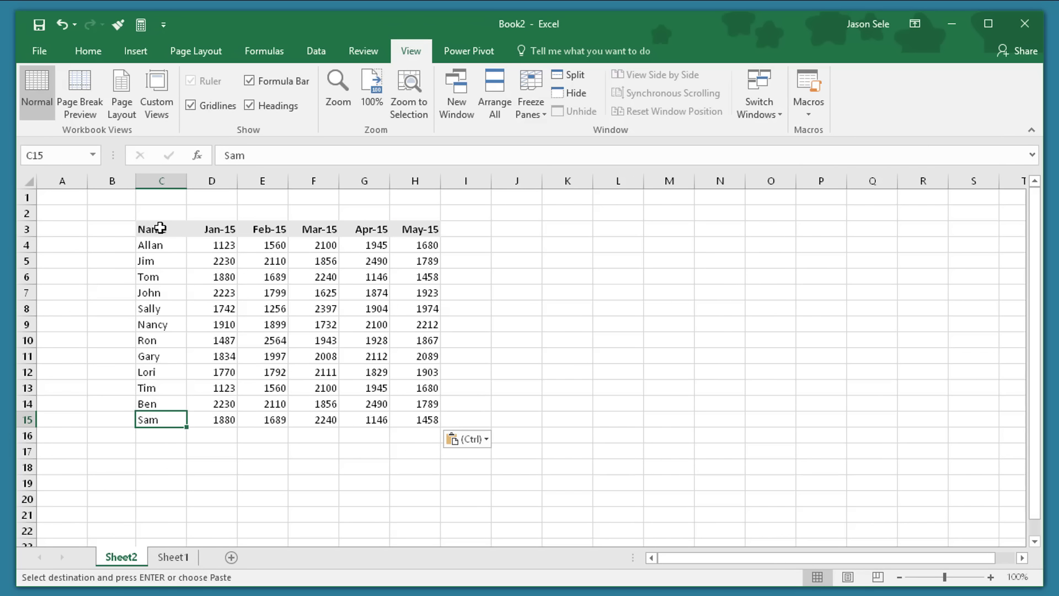
key(ctrl+Up)
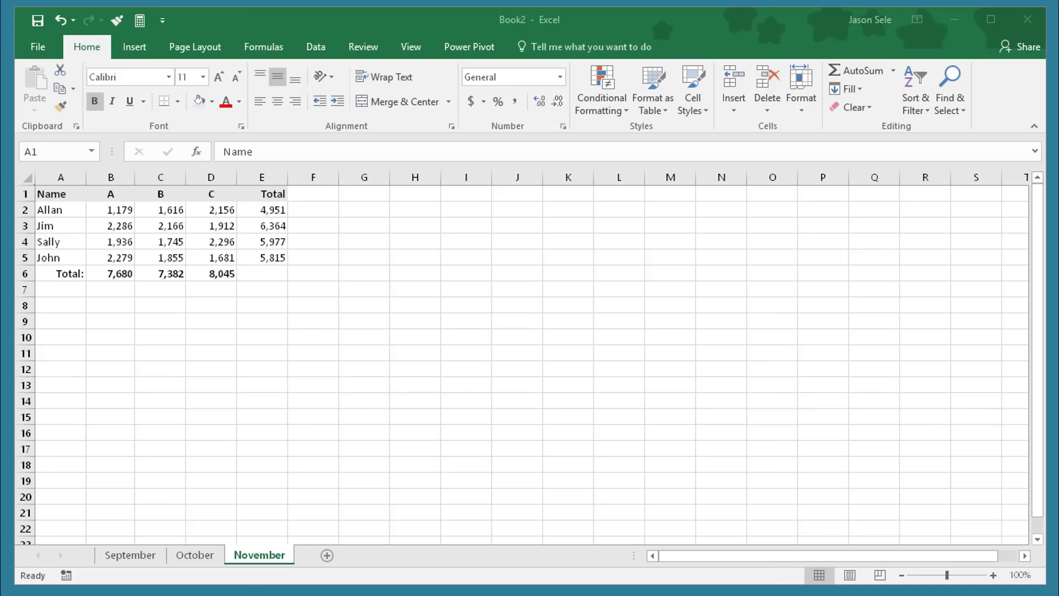
- Look through the September, October and November sheets, and duplicate November at the end as a sheet named Total
click(130, 558)
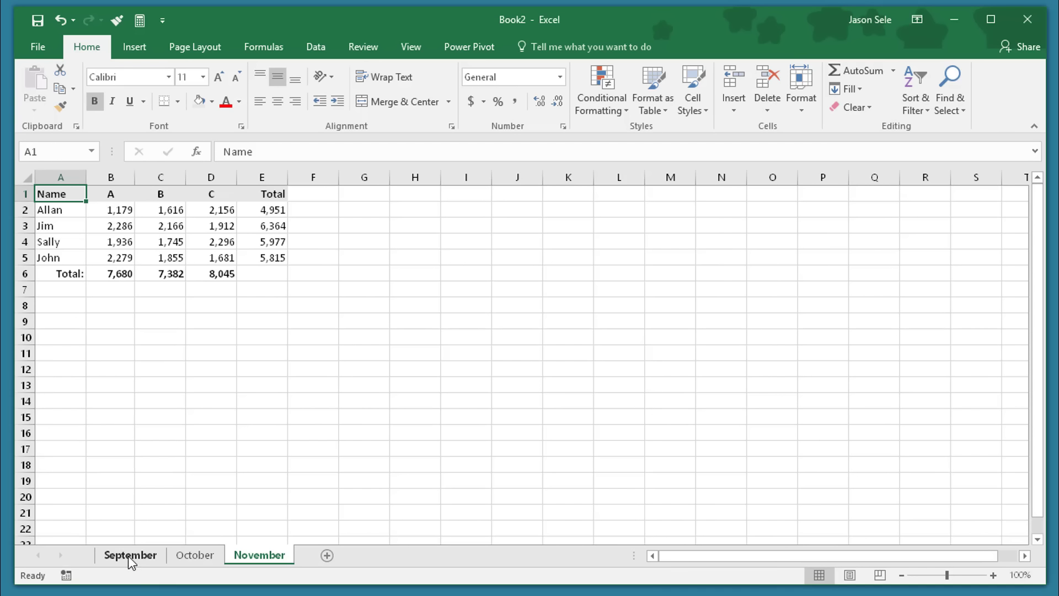
click(128, 555)
click(196, 556)
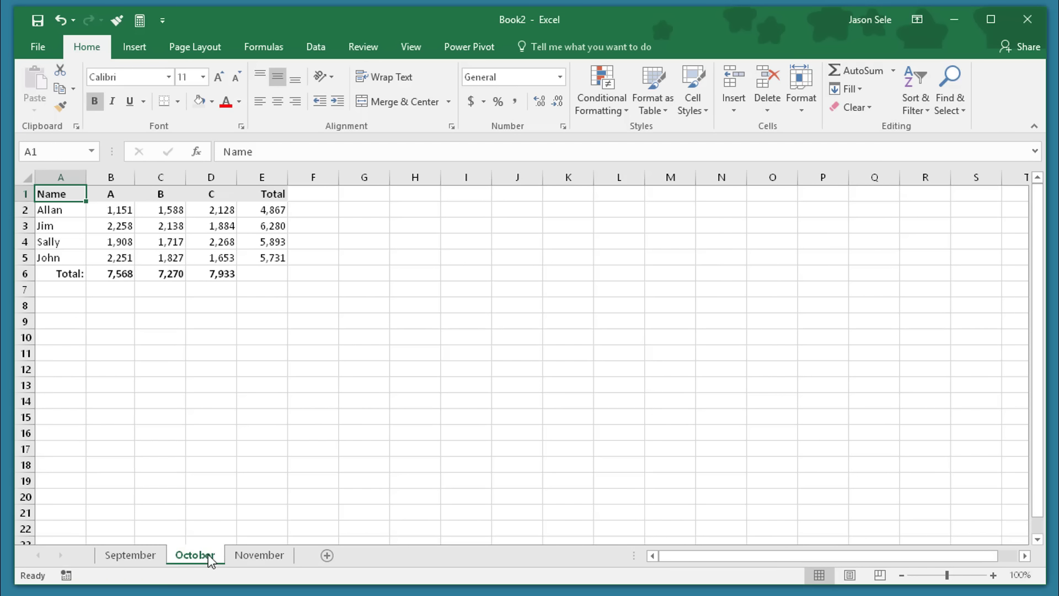
click(243, 556)
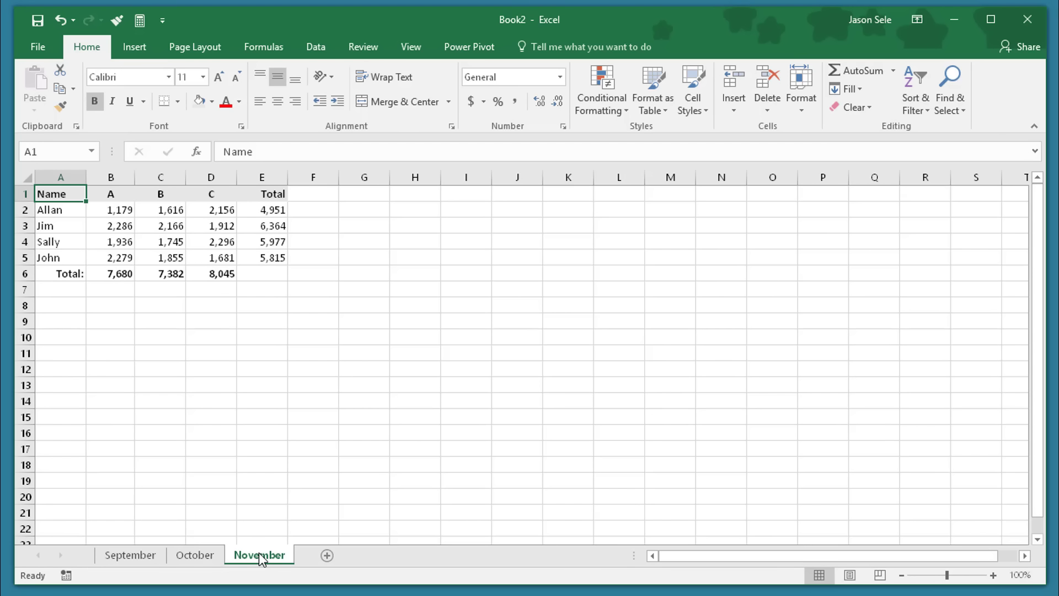
drag(261, 558, 313, 558)
right_click(312, 558)
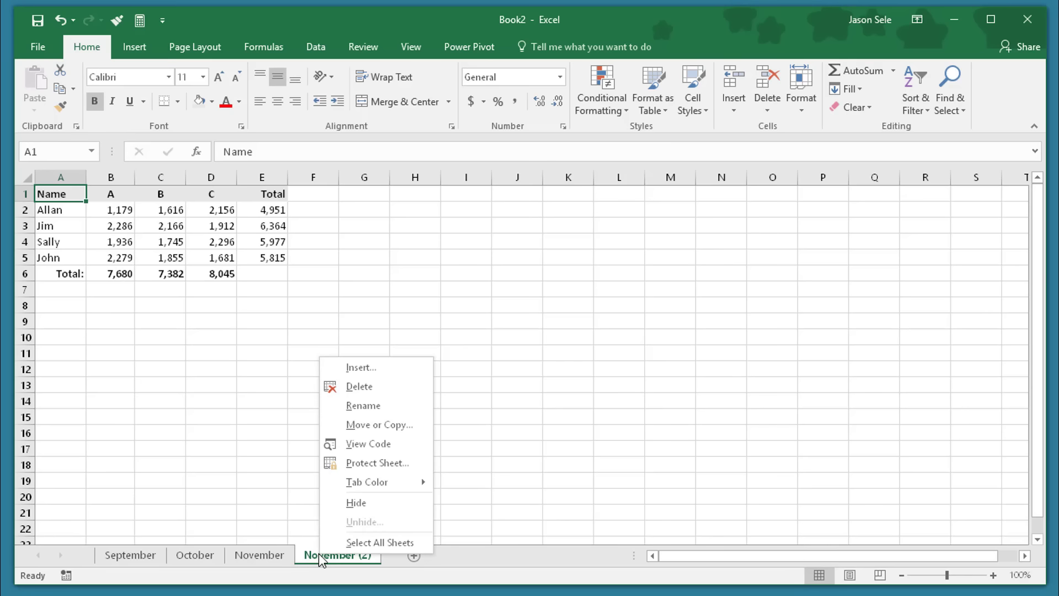
click(360, 419)
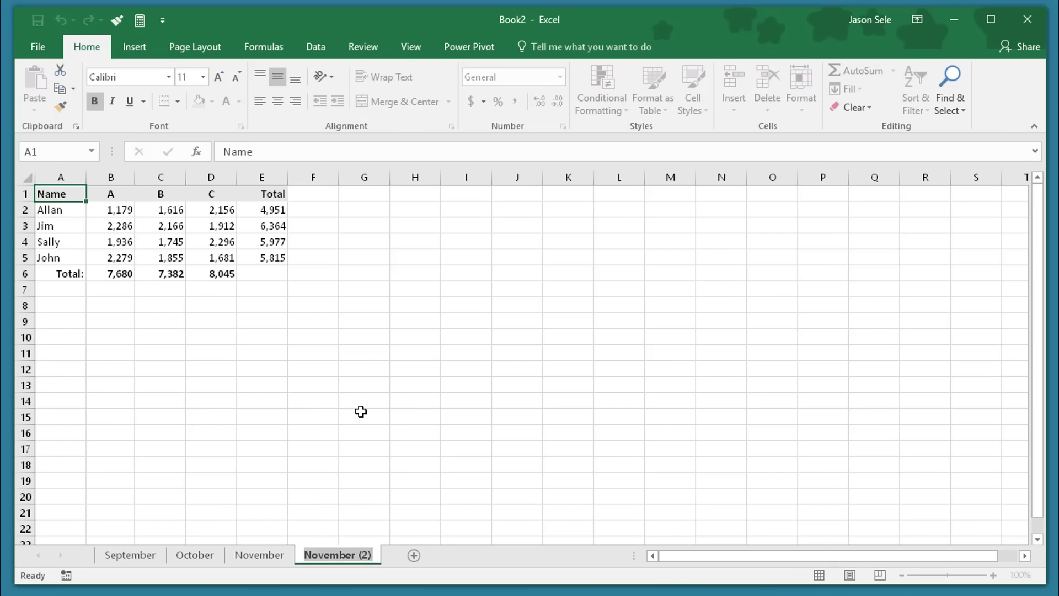
text(Total)
key(Return)
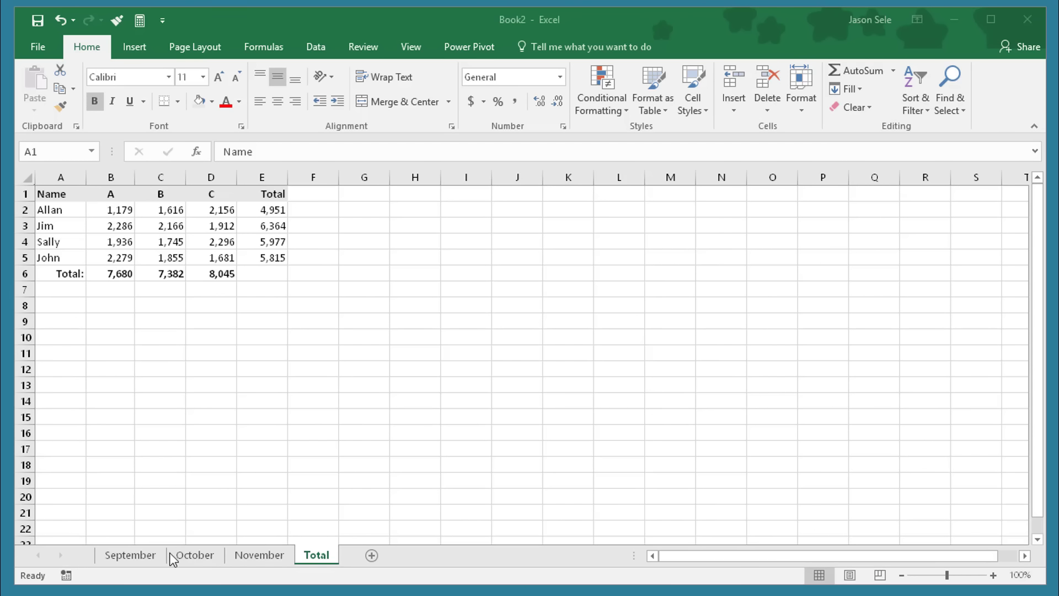
- Group the sheets from September through Total and insert a blank row above the heading row on all of them
click(315, 554)
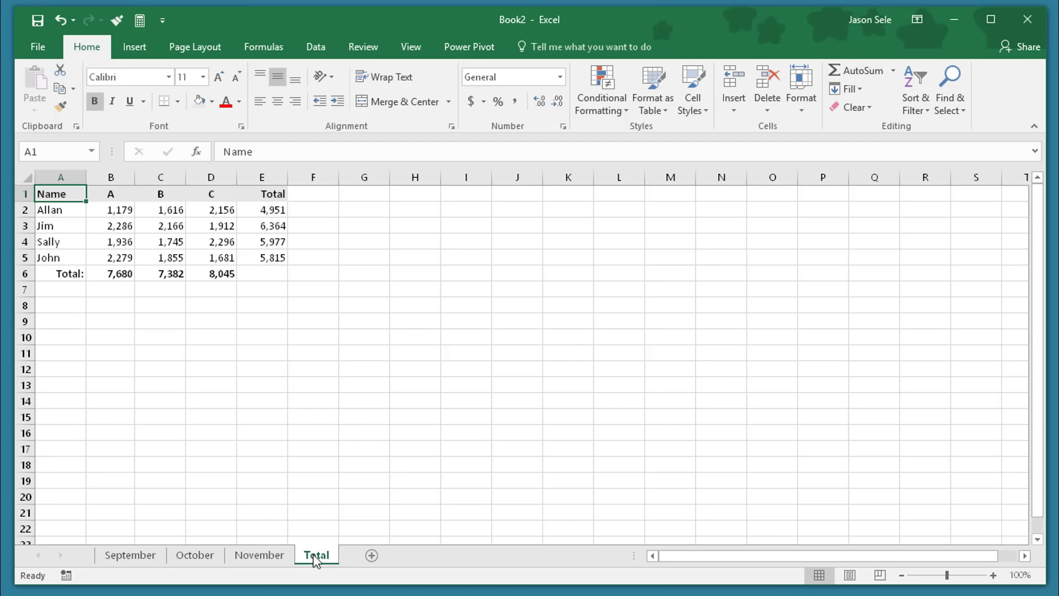
shift+click(129, 554)
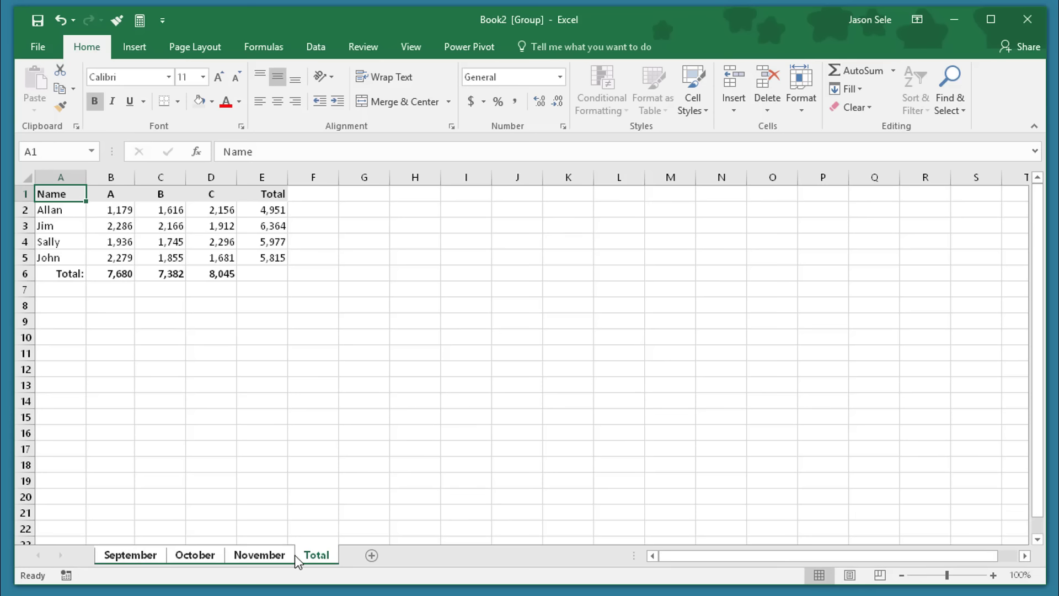
right_click(27, 194)
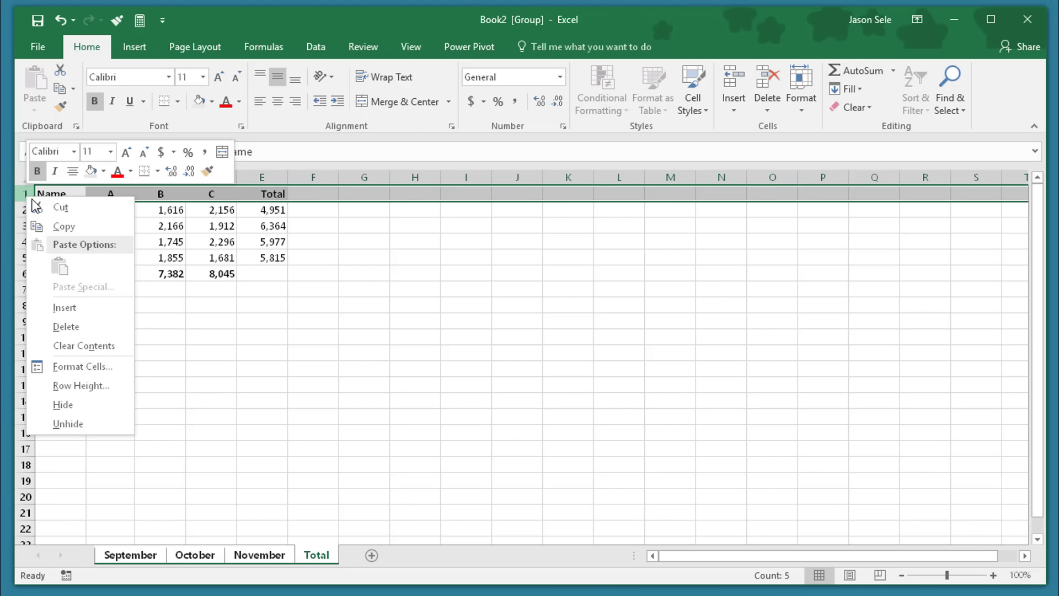
click(73, 308)
- Enter the title Sales in C1 of the grouped sheets and format it bold at 20 points
click(147, 195)
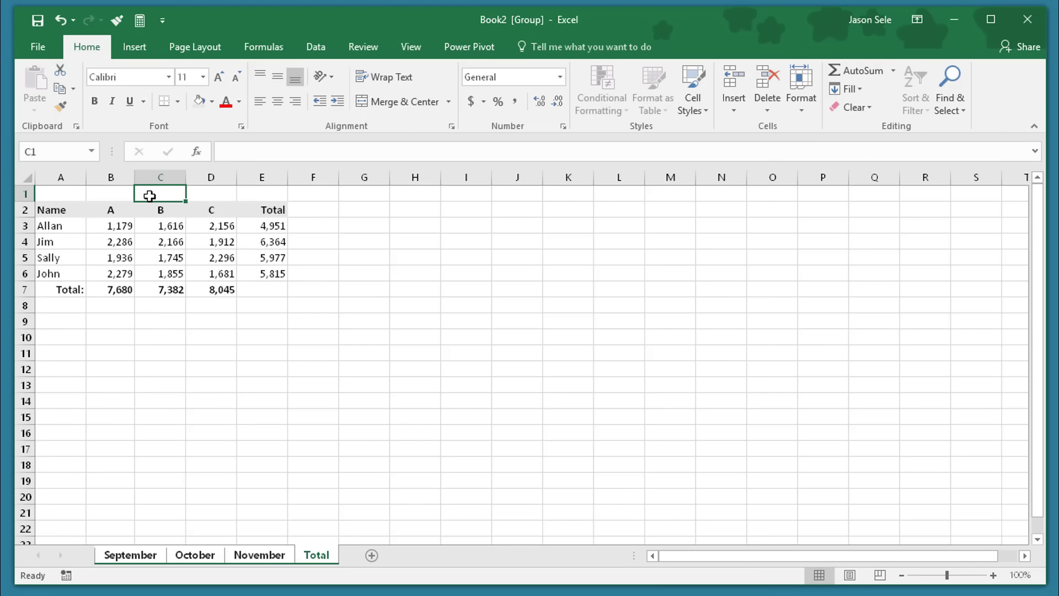
text(Sales)
key(Return)
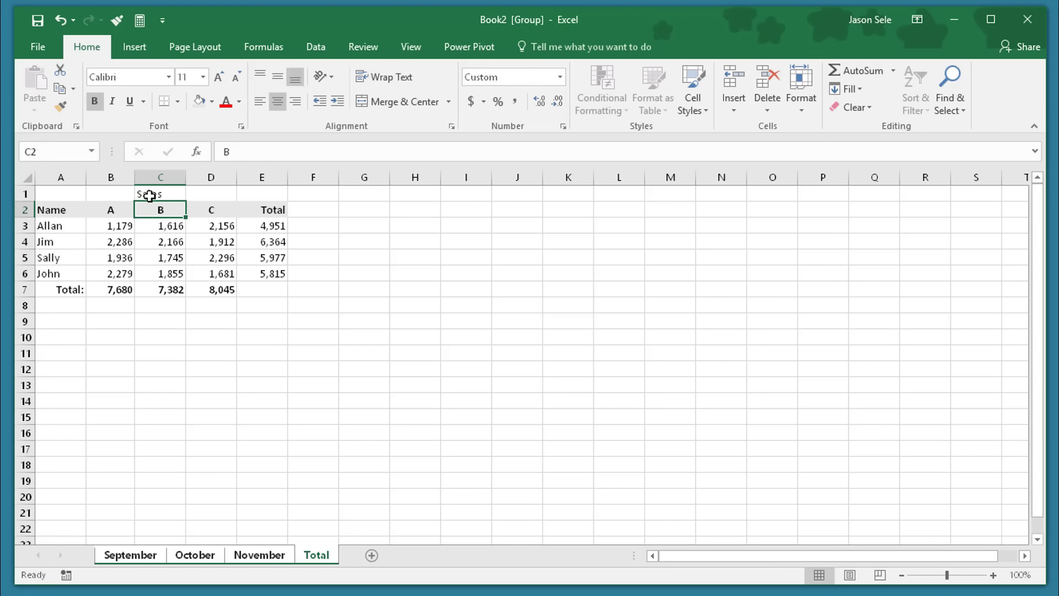
click(149, 196)
click(98, 104)
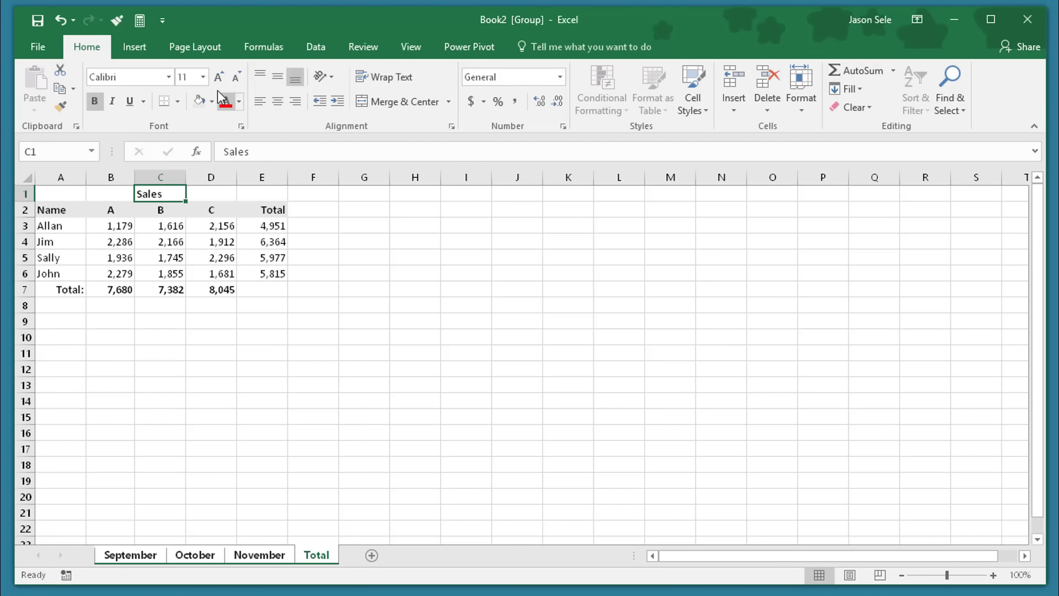
click(219, 77)
click(219, 77)
click(219, 78)
click(218, 77)
click(219, 77)
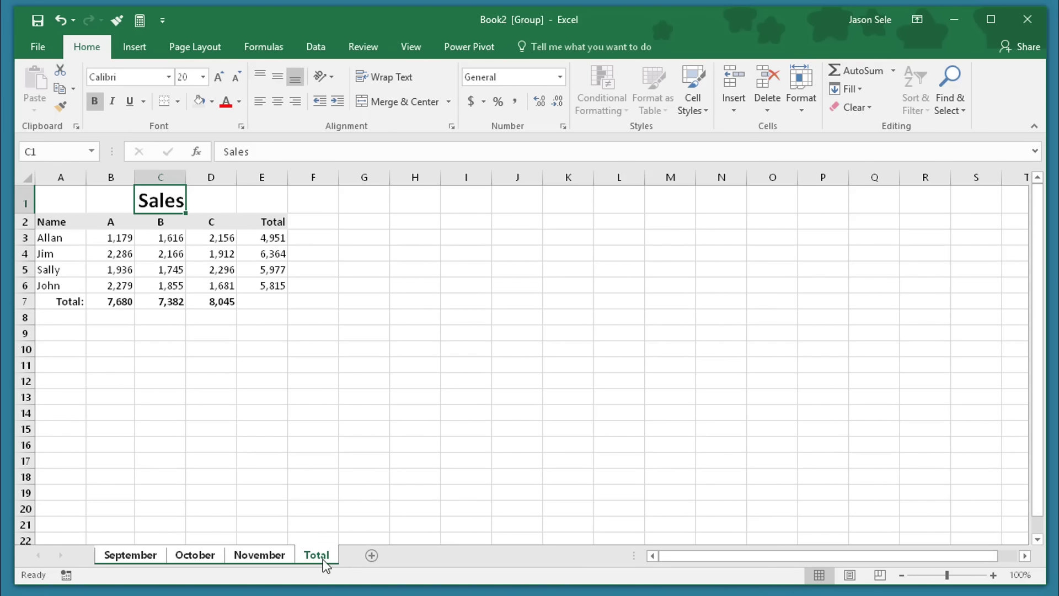
- Ungroup the sheets, check the title on each monthly sheet, and return to the Total sheet
click(274, 558)
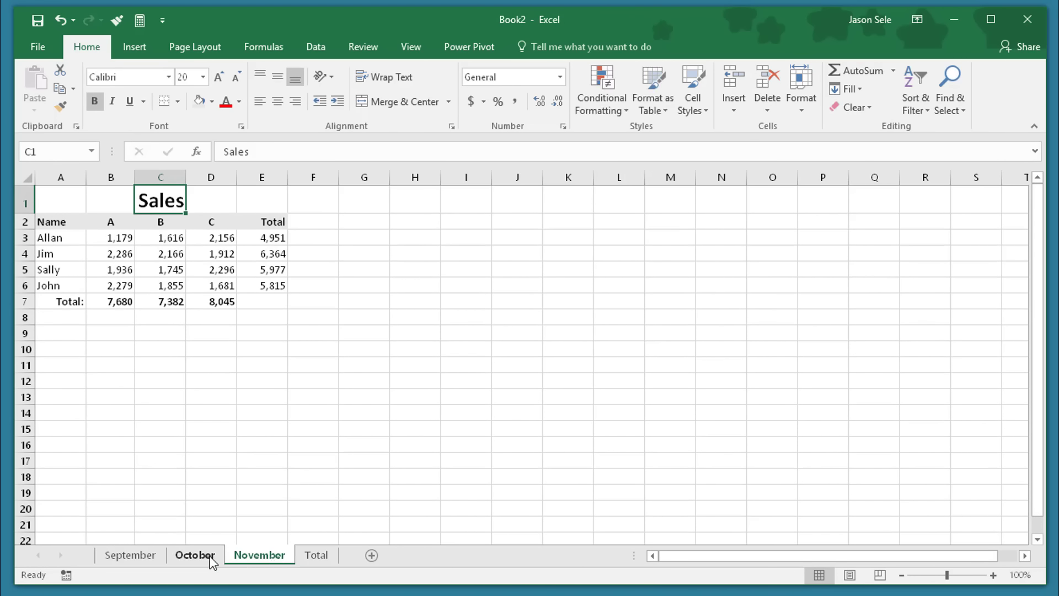
click(130, 555)
click(189, 555)
click(255, 556)
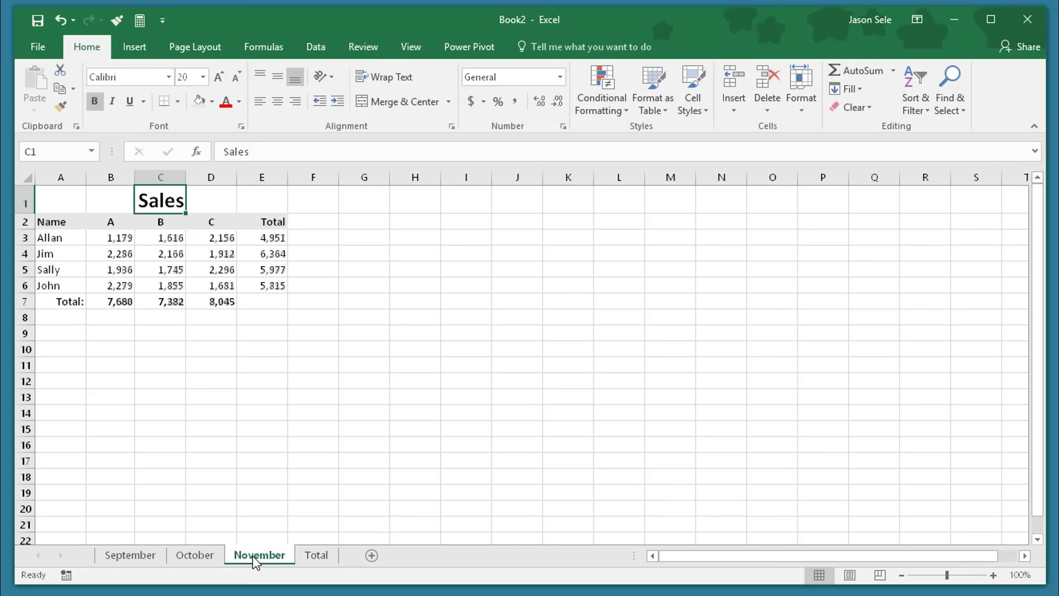
click(316, 557)
click(208, 362)
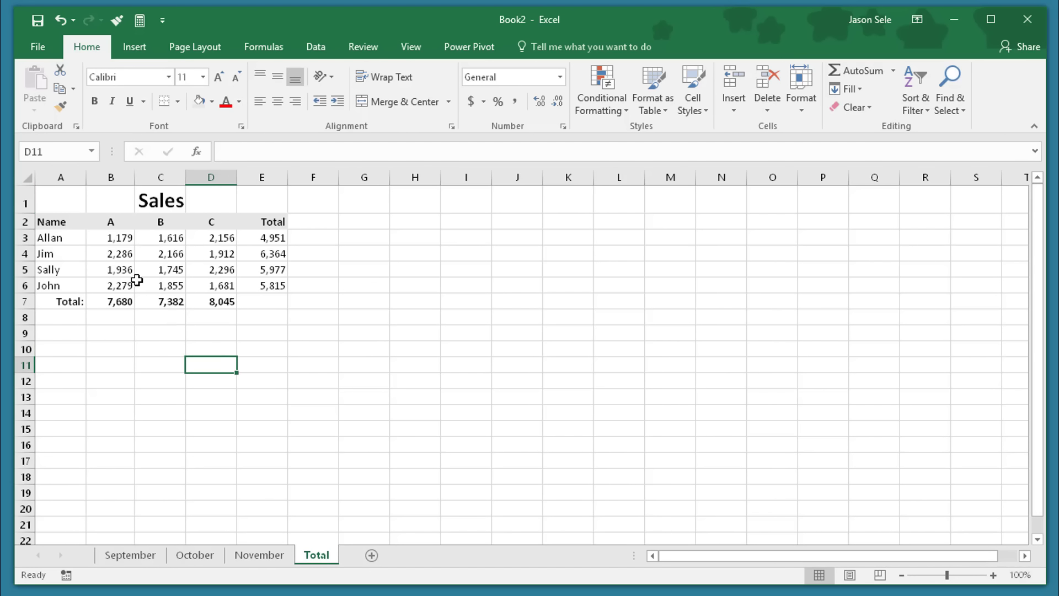
- Replace B3 on the Total sheet with a SUM of cell B3 across the September through November sheets
click(123, 242)
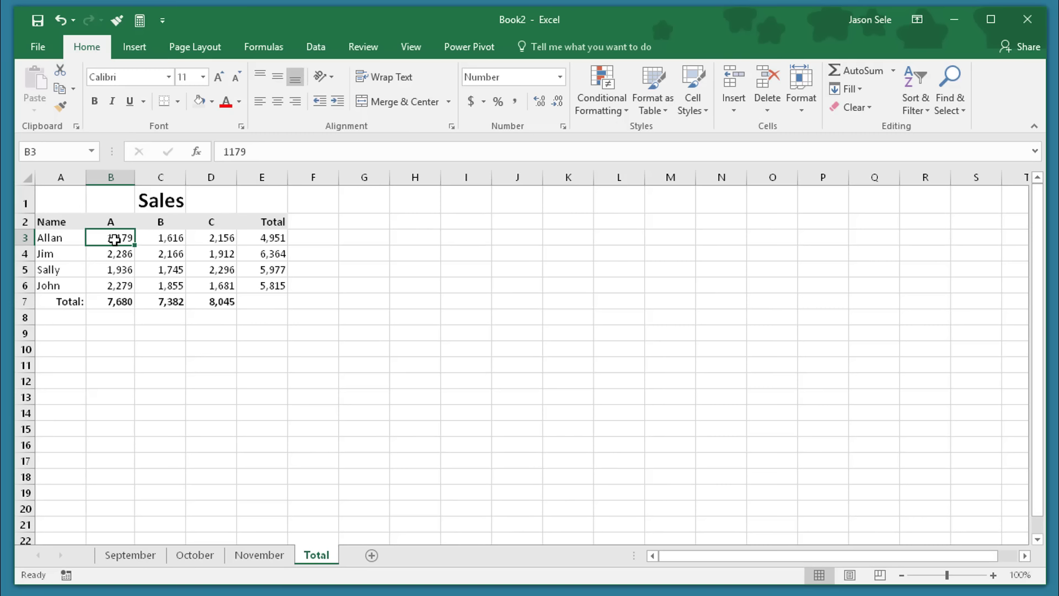
click(856, 70)
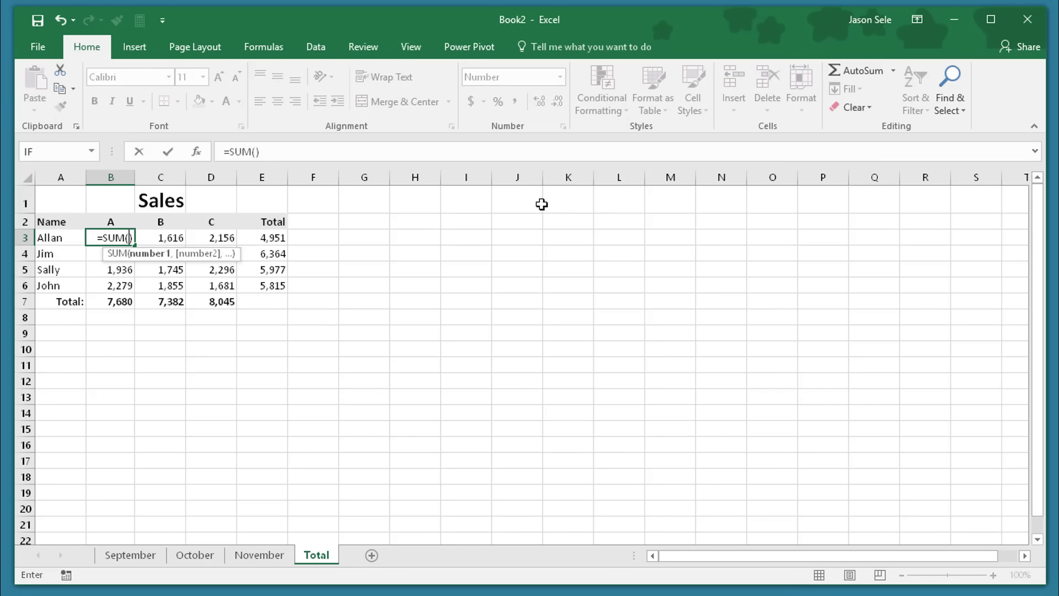
click(133, 560)
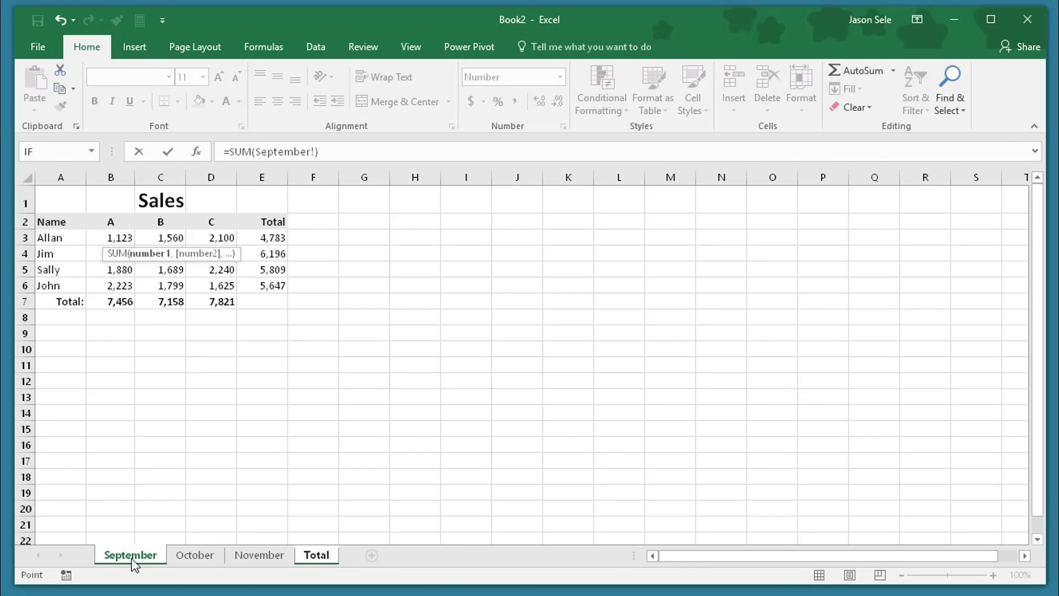
click(124, 238)
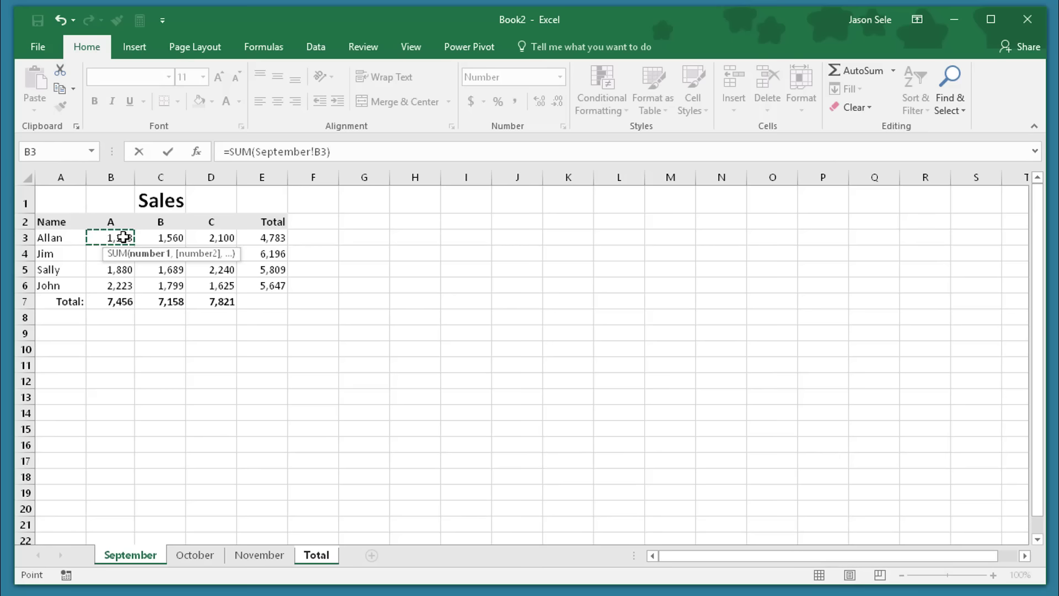
shift+click(278, 557)
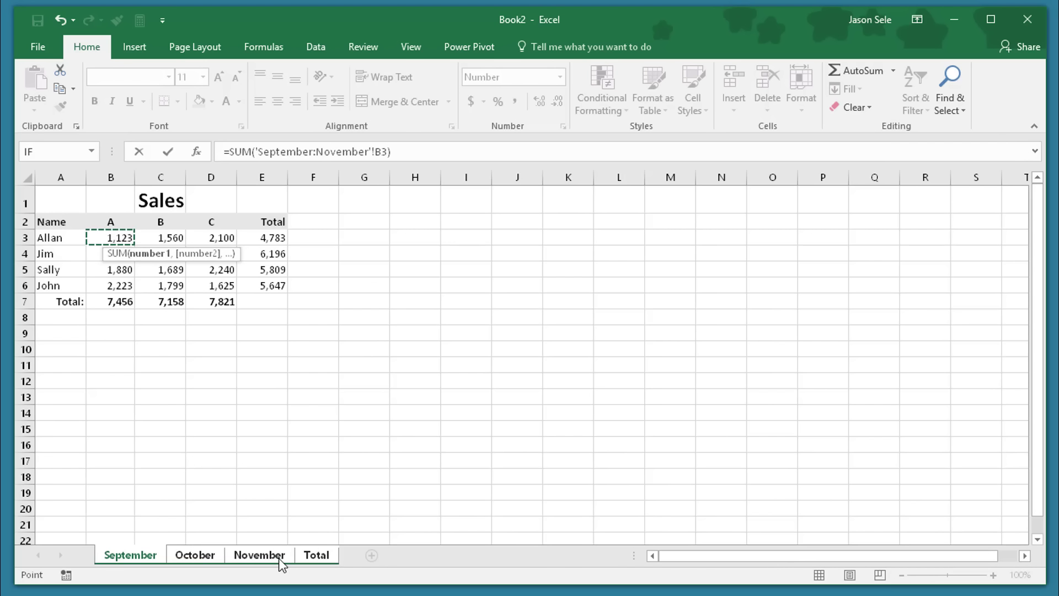
key(Return)
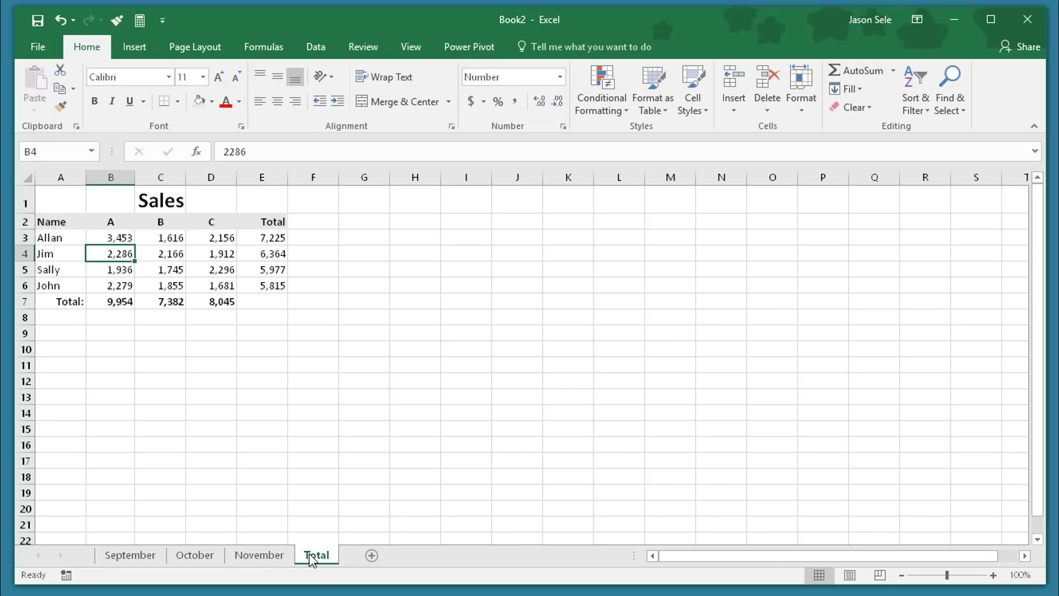
- Review the cross-sheet formula in B3 and fill it through the block B3:D6 on the Total sheet
click(118, 237)
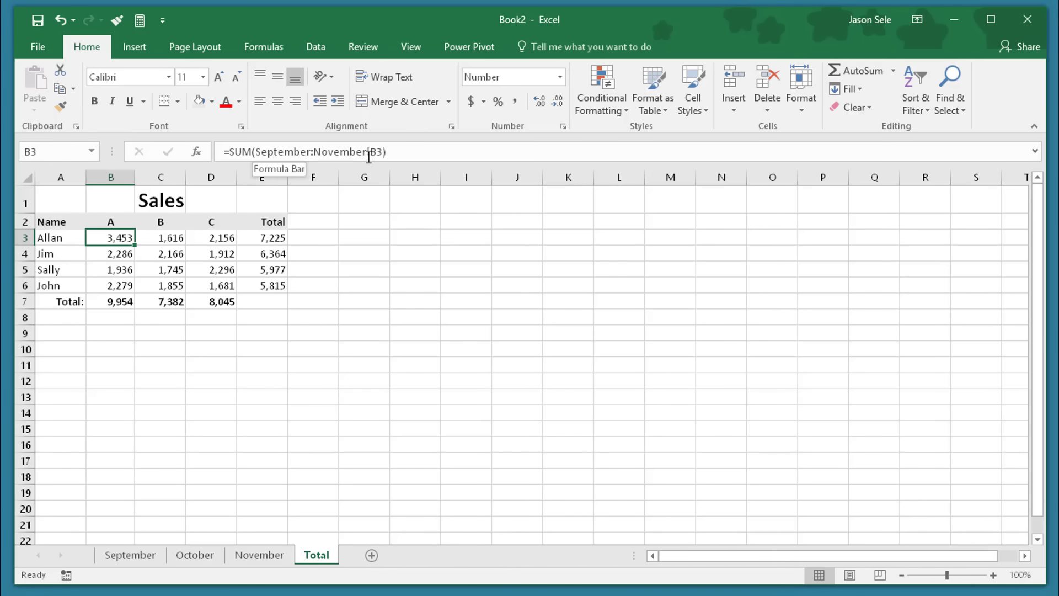
drag(136, 246, 236, 293)
click(373, 365)
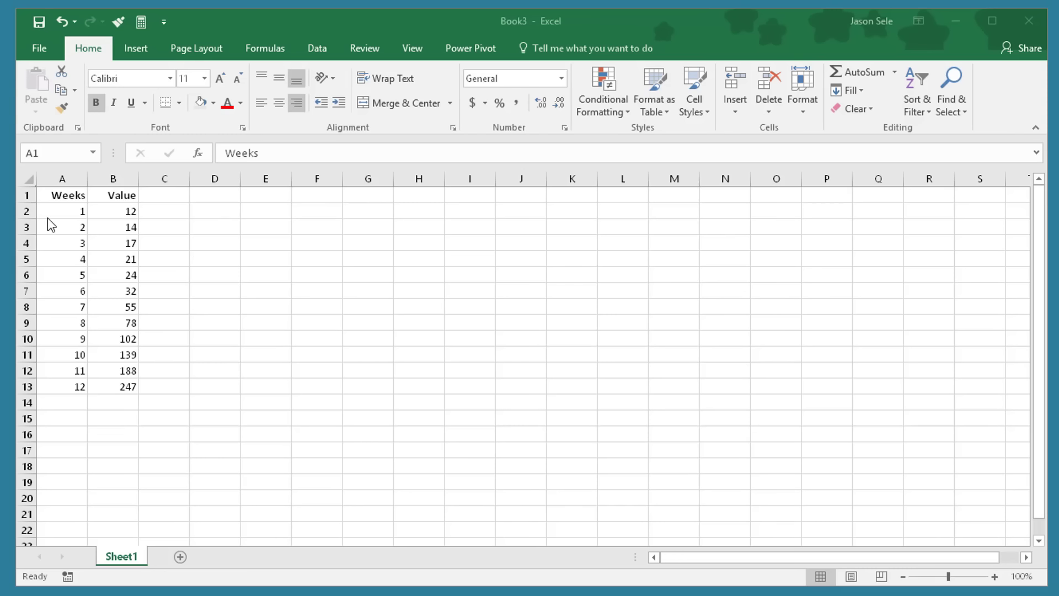
- Set up a forecast sheet from the Weeks and Value data in A1:B13 and extend the forecast end past 17
click(54, 198)
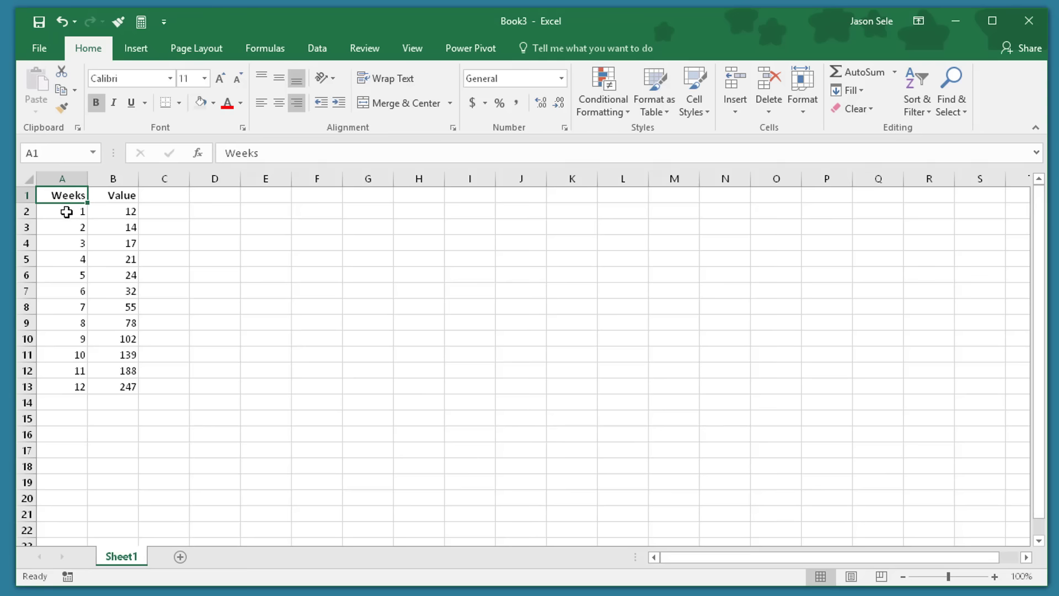
drag(67, 196, 110, 385)
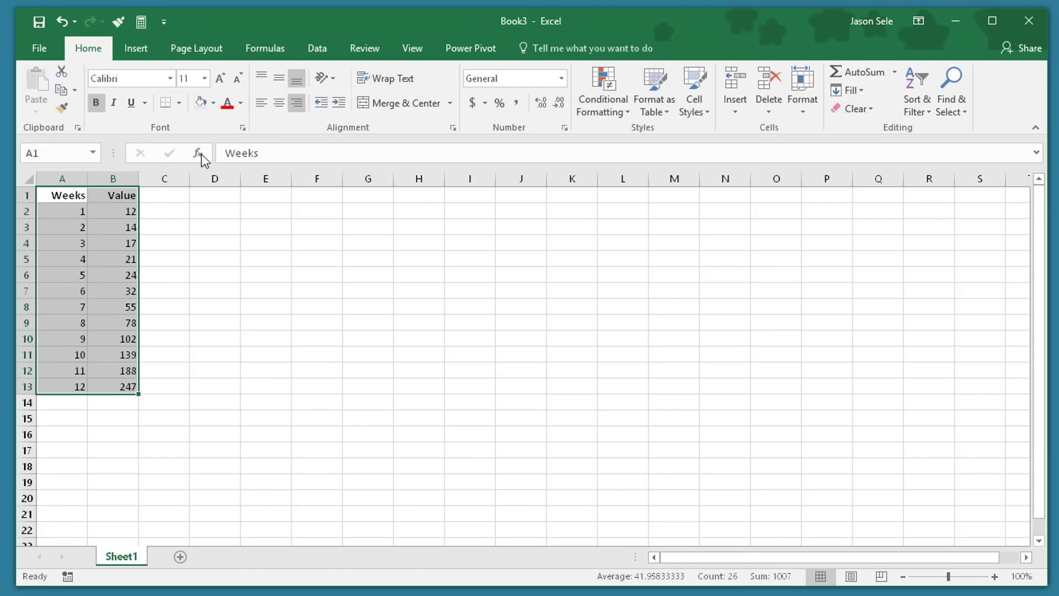
click(321, 50)
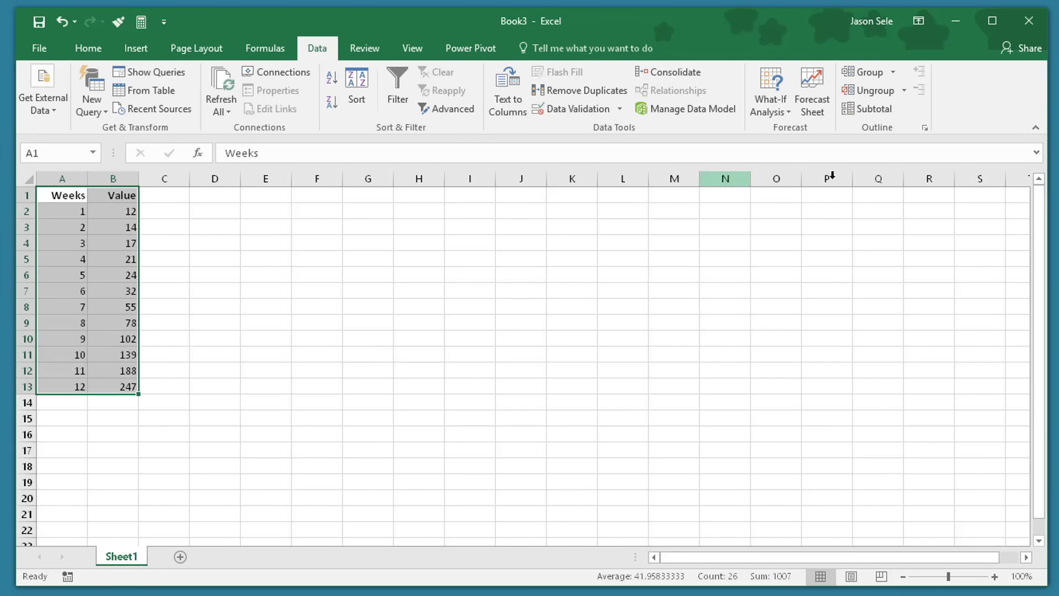
click(820, 108)
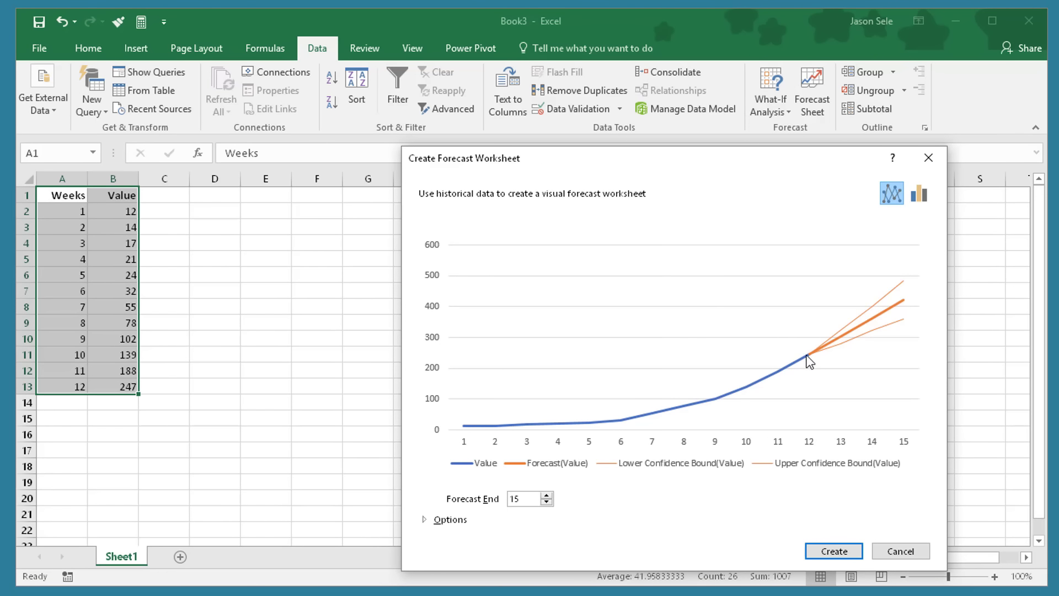
click(546, 495)
click(547, 496)
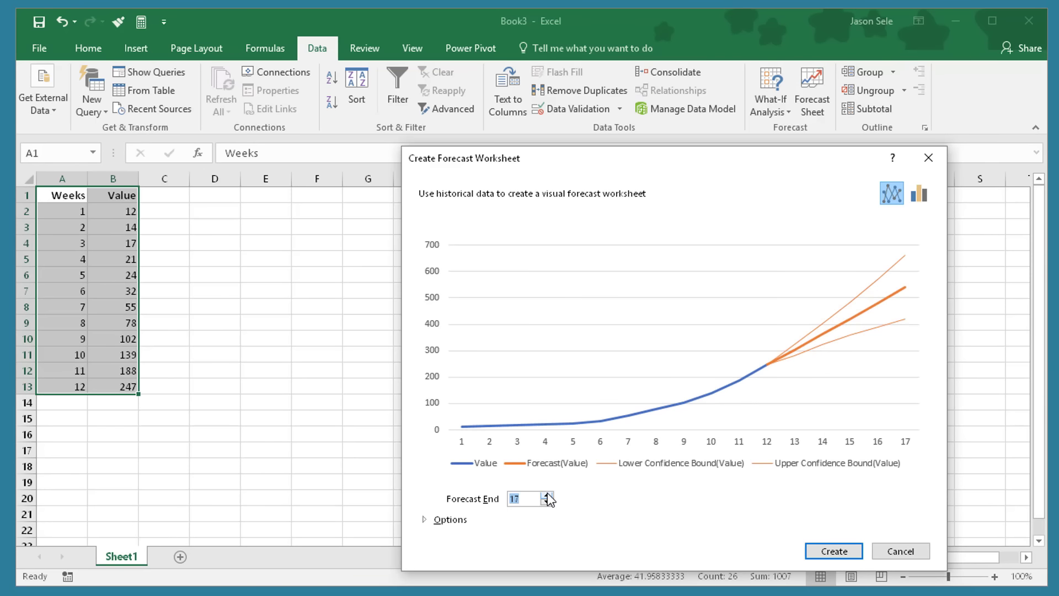
click(546, 495)
click(546, 495)
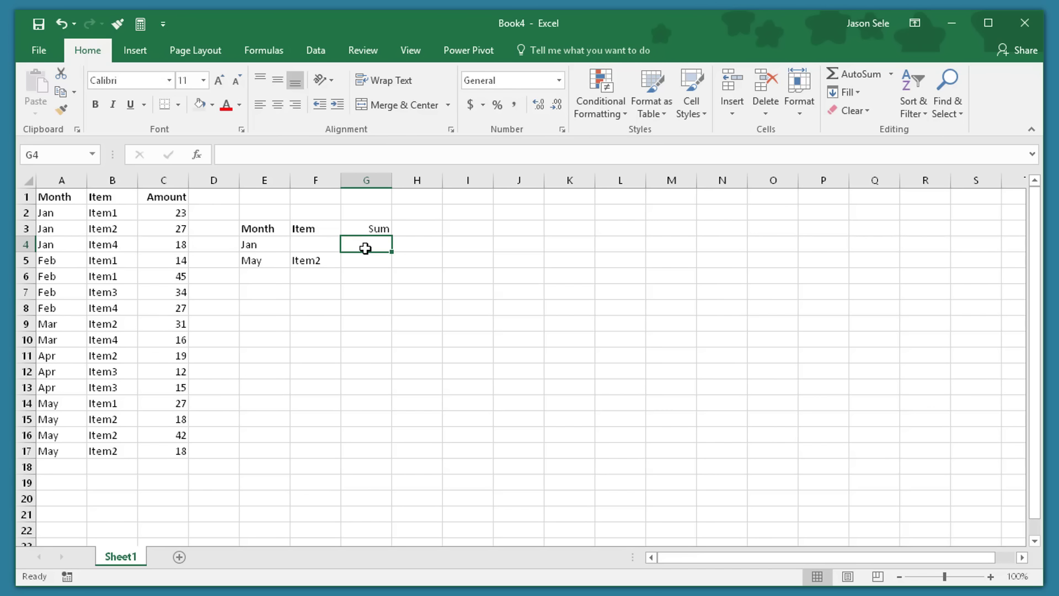
- Enter a SUMIFS formula in G4 totalling C2:C17 where A2:A17 matches E4, and check it against the January amounts
text(=)
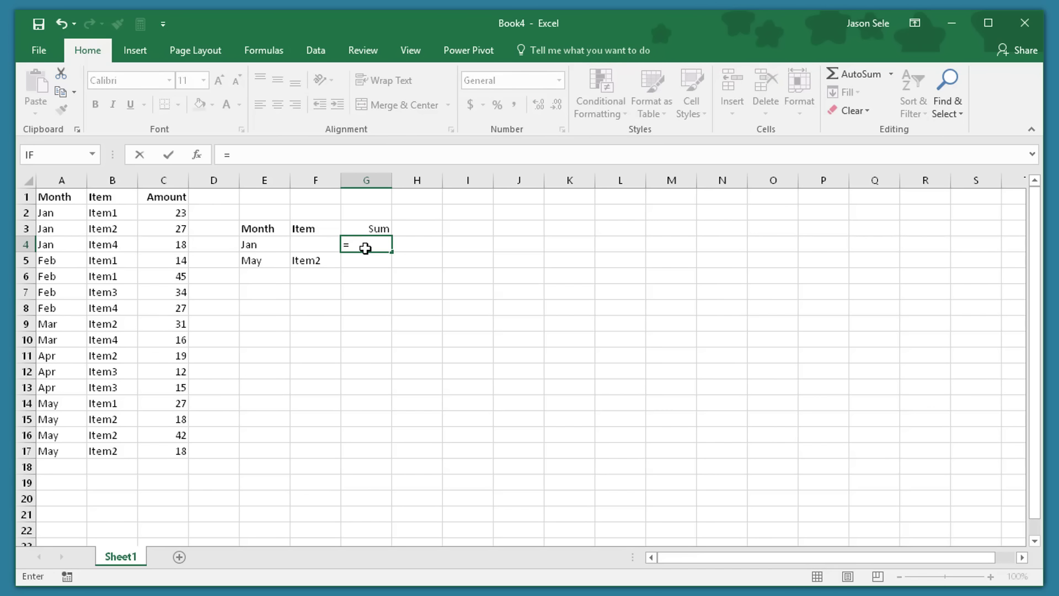
text(sumifs)
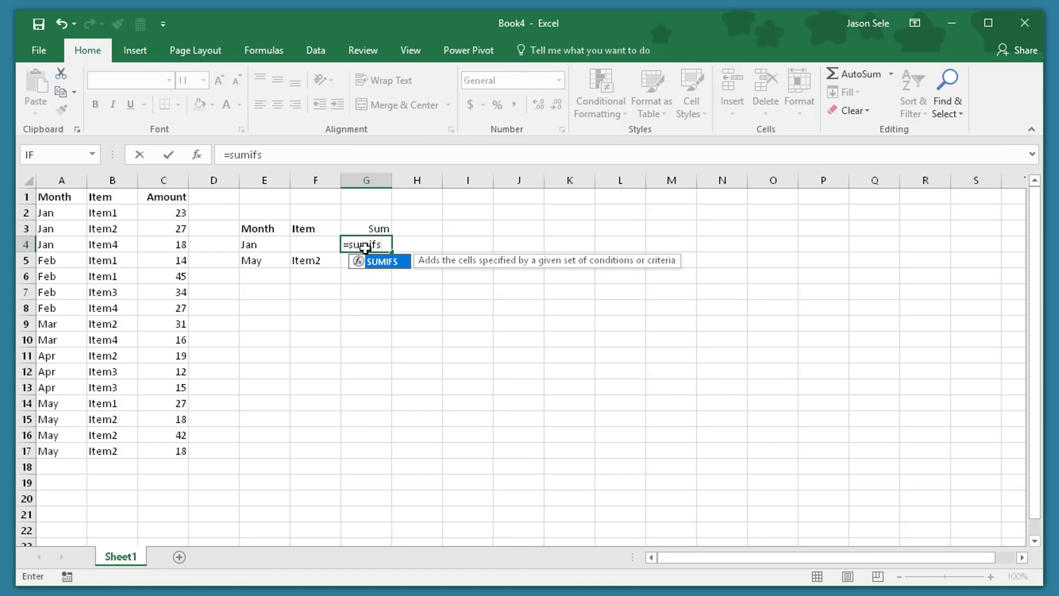
text(()
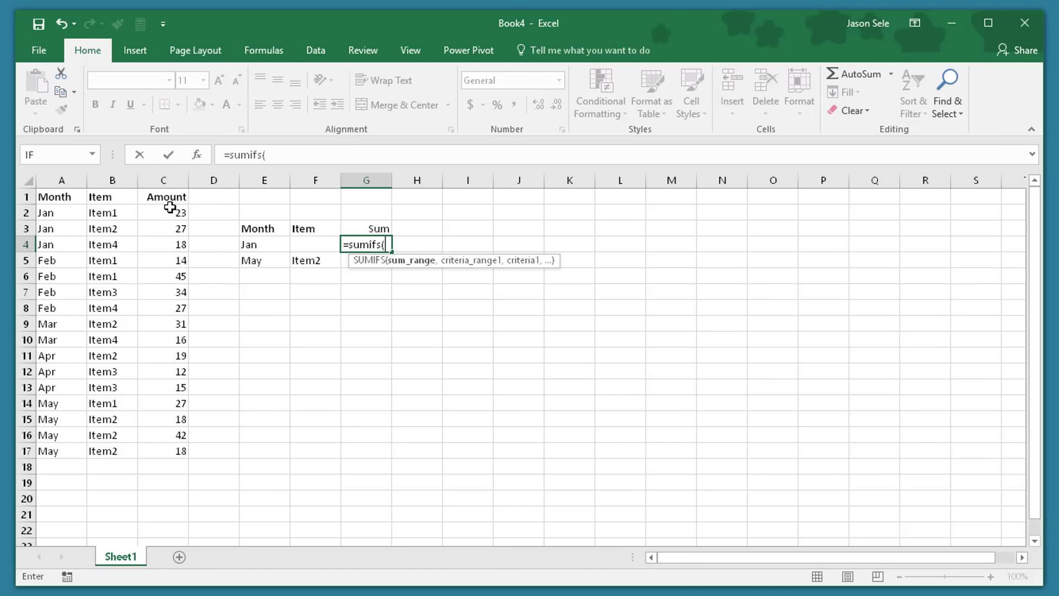
drag(170, 208, 179, 454)
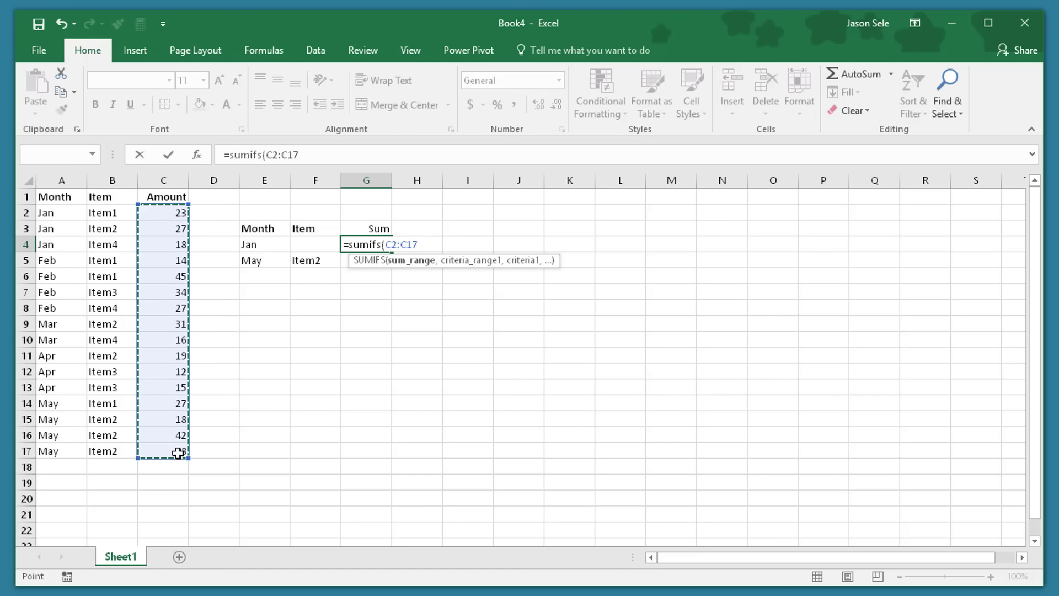
text(,)
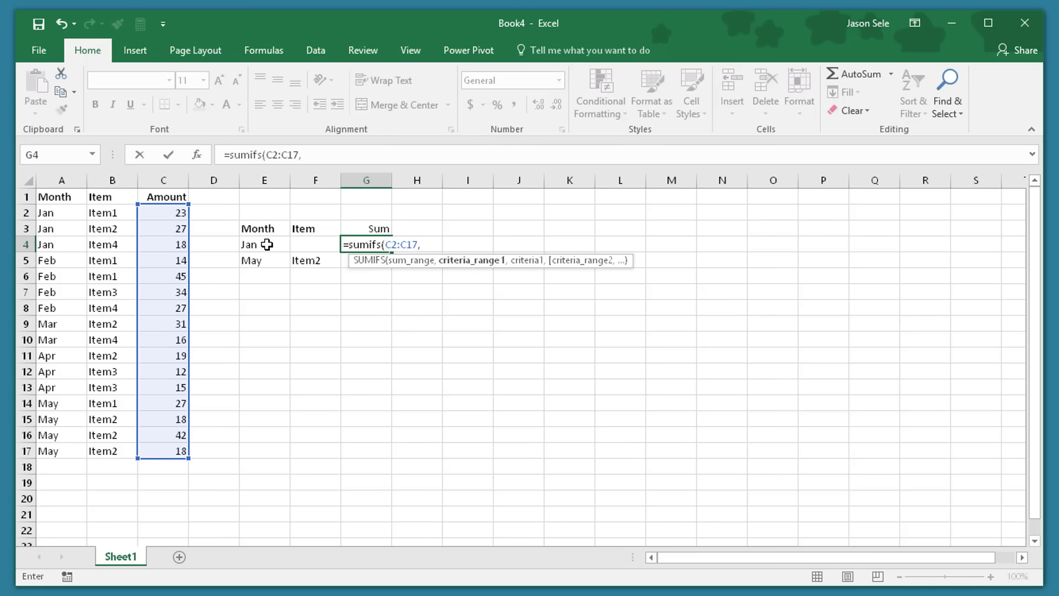
drag(58, 213, 53, 443)
text(,)
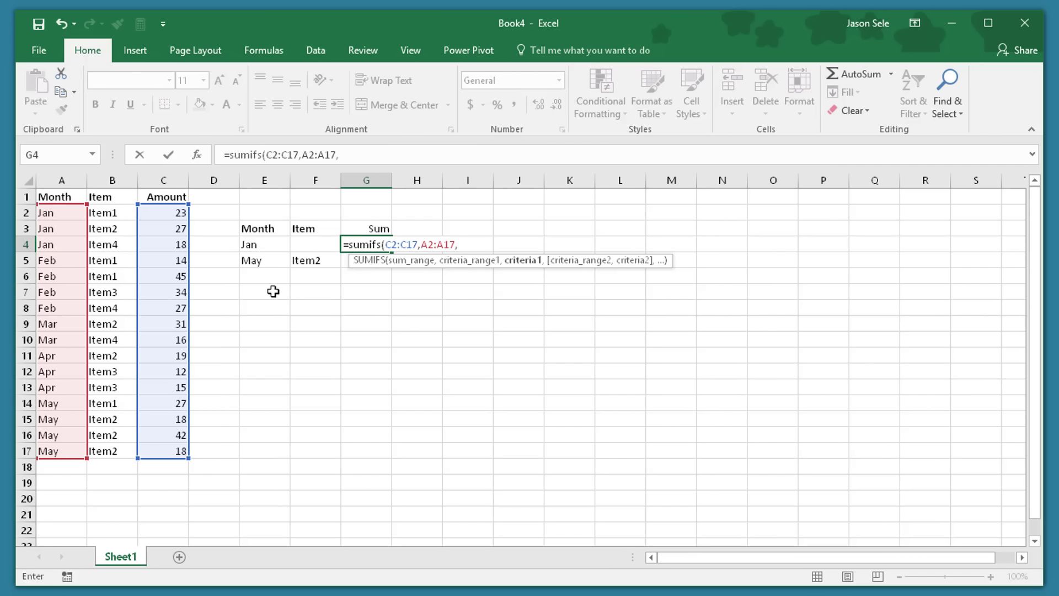
click(257, 249)
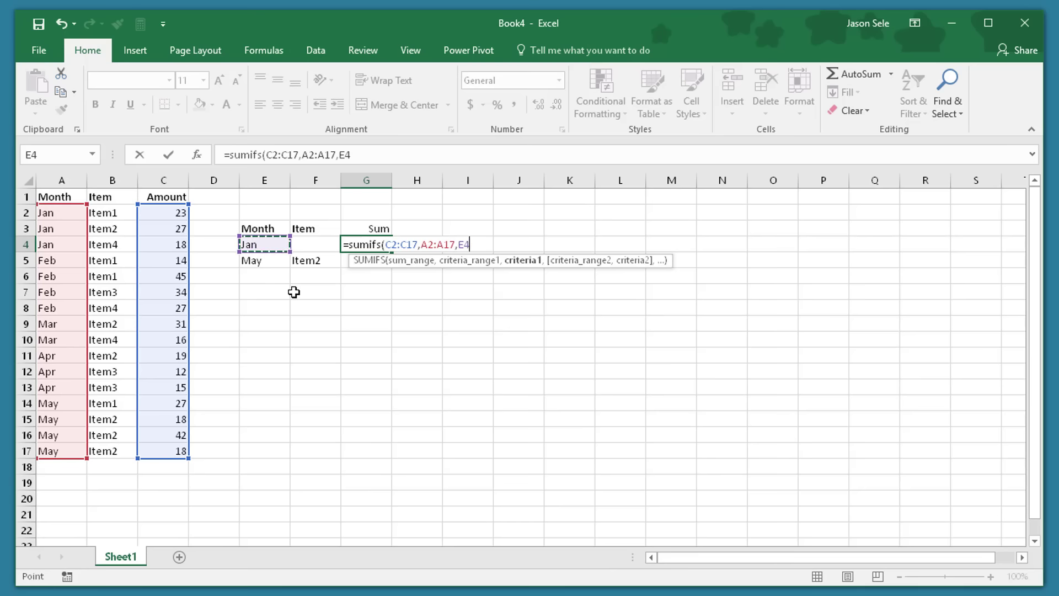
text())
key(Return)
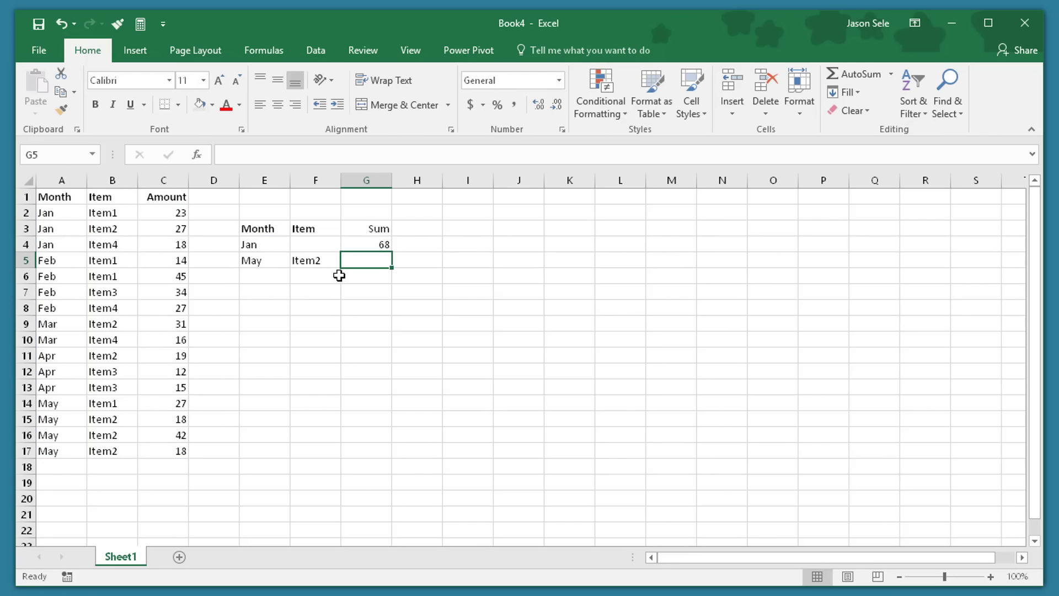
click(372, 244)
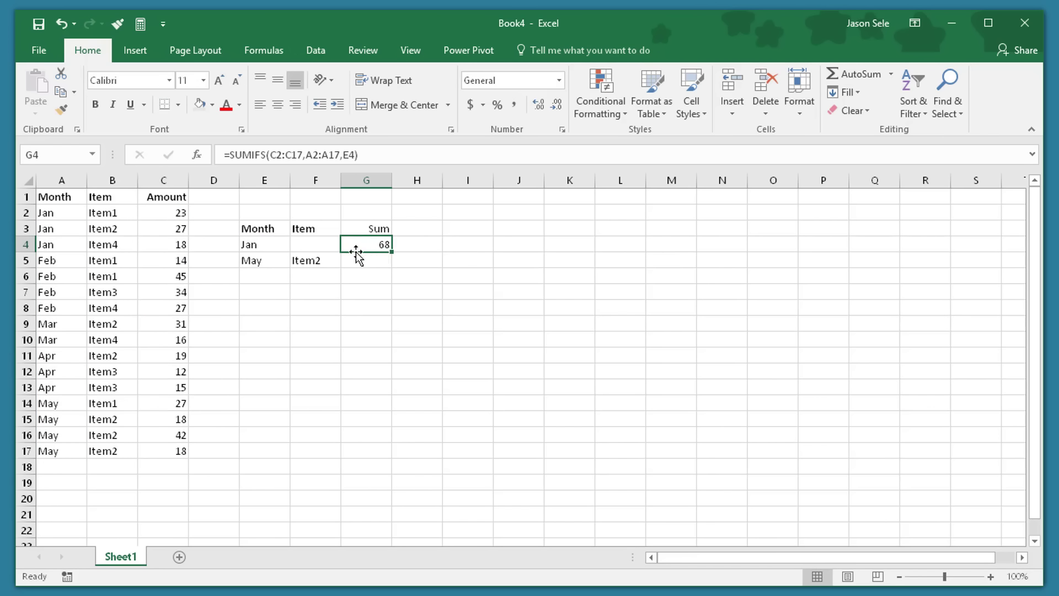
drag(170, 214, 173, 243)
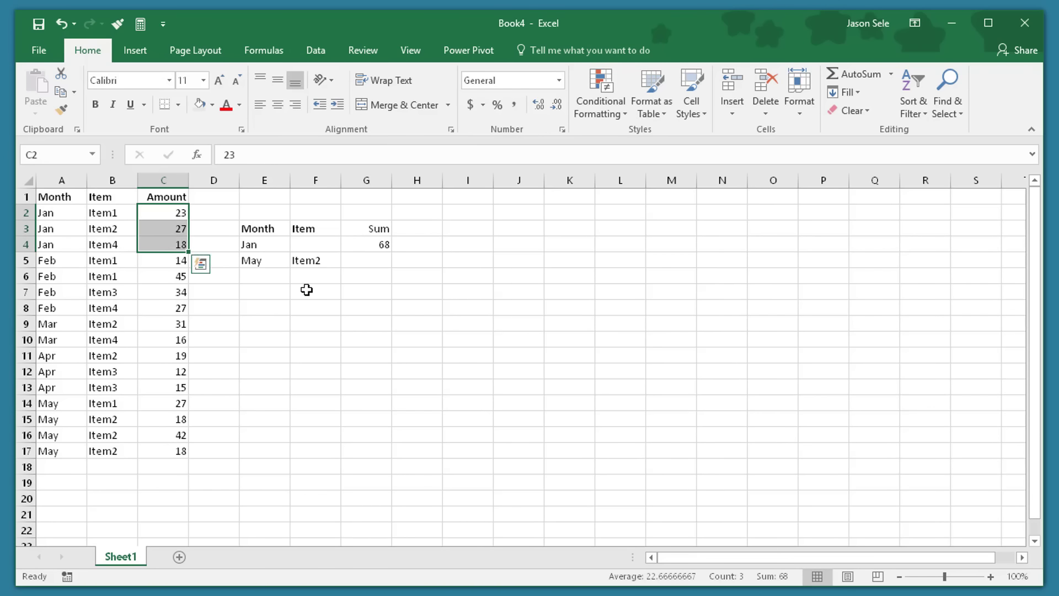
- Start a SUMIFS formula in G5 with sum range C2:C17 and the first condition that A2:A17 matches E5
click(381, 263)
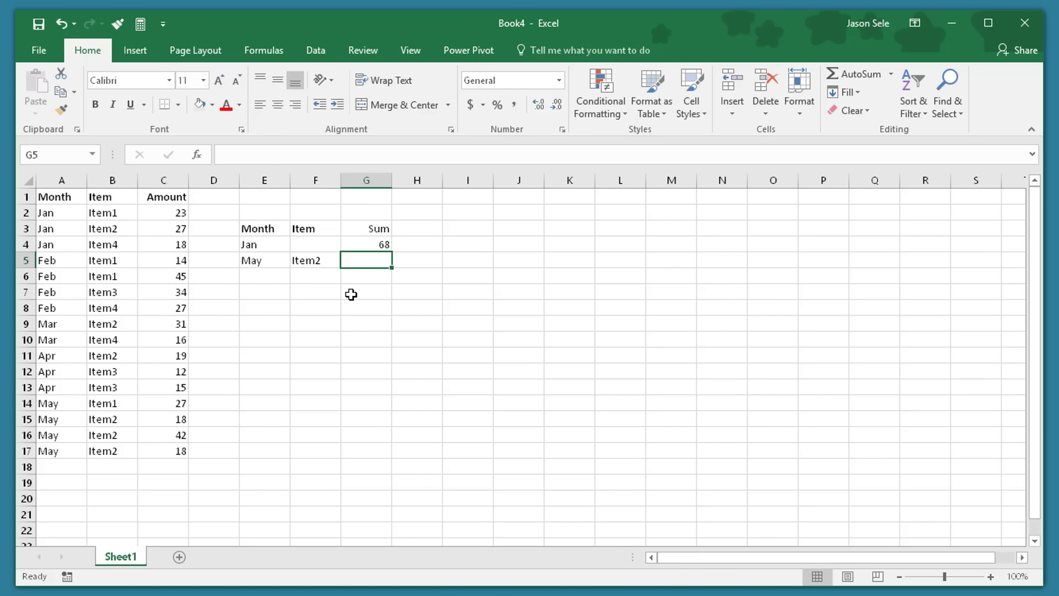
text(=sumifs()
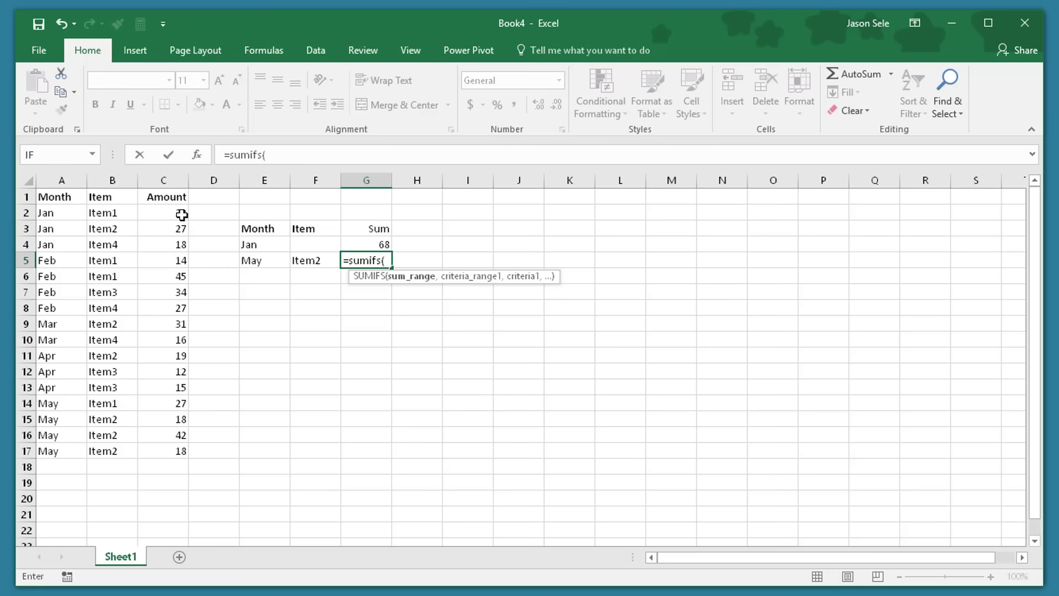
click(178, 217)
drag(178, 221, 182, 449)
text(,)
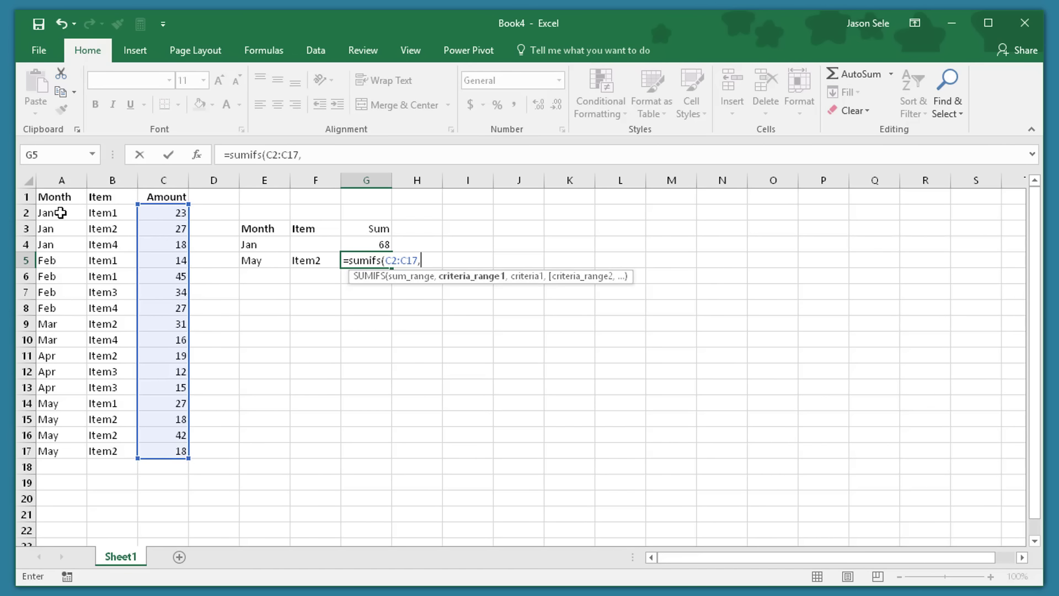
drag(58, 213, 60, 449)
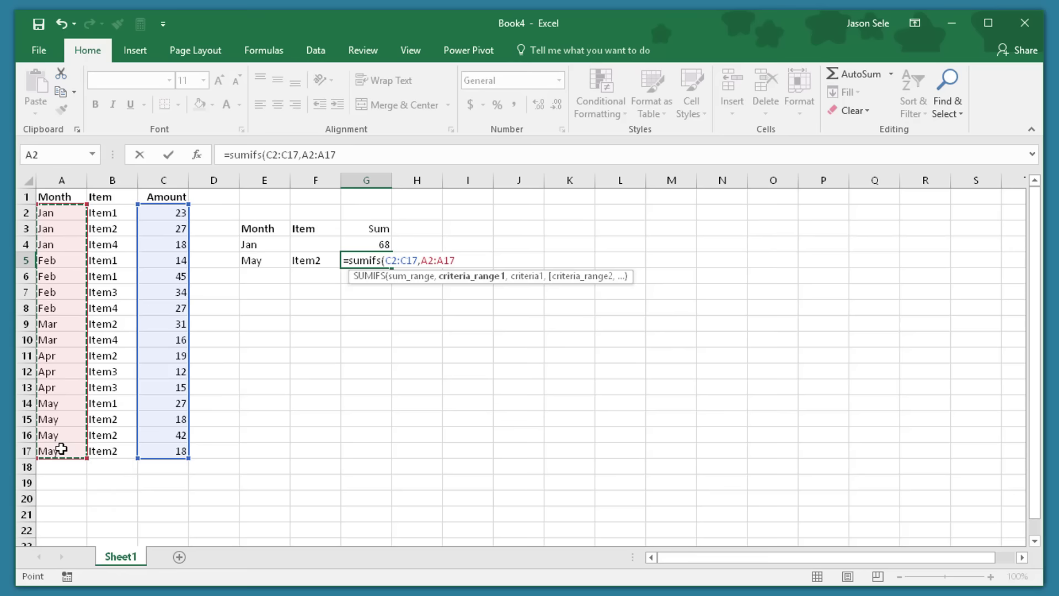
text(,)
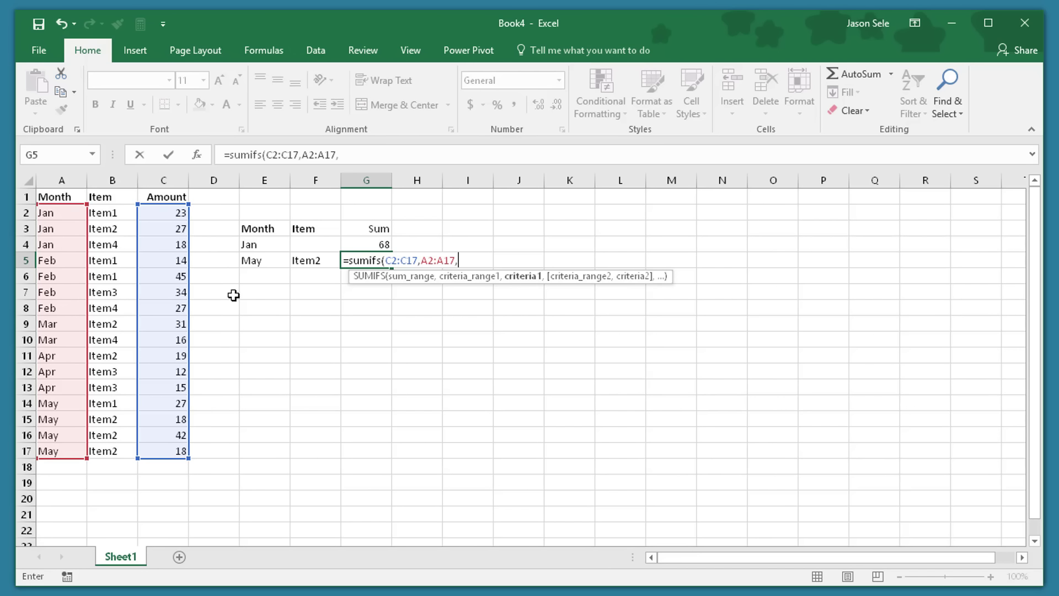
click(257, 262)
text(,)
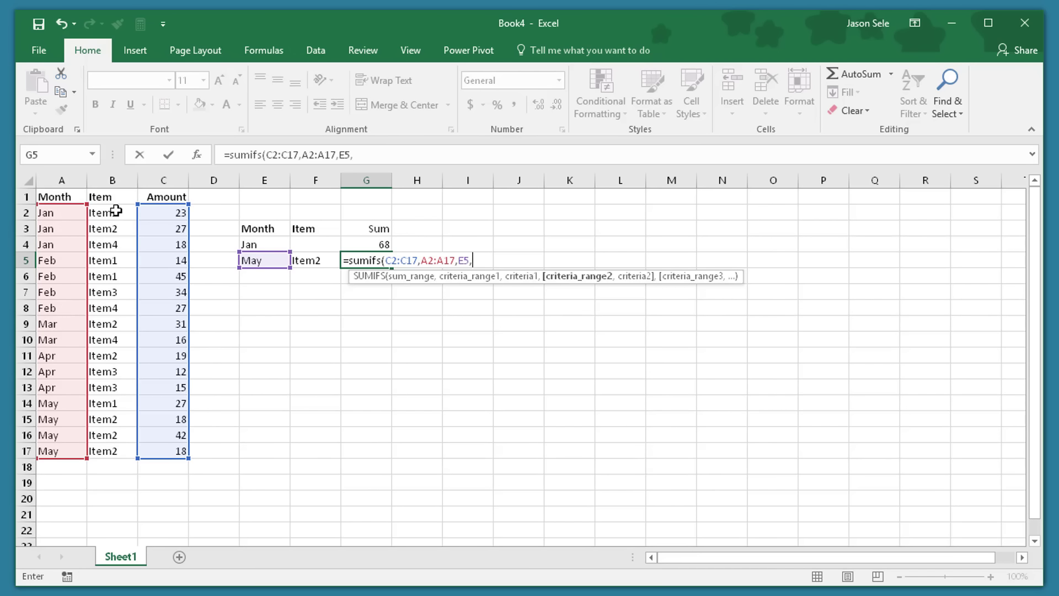
- Complete the G5 formula with a second condition that B2:B17 matches F5, and check it against the May Item2 amounts
drag(114, 212, 123, 448)
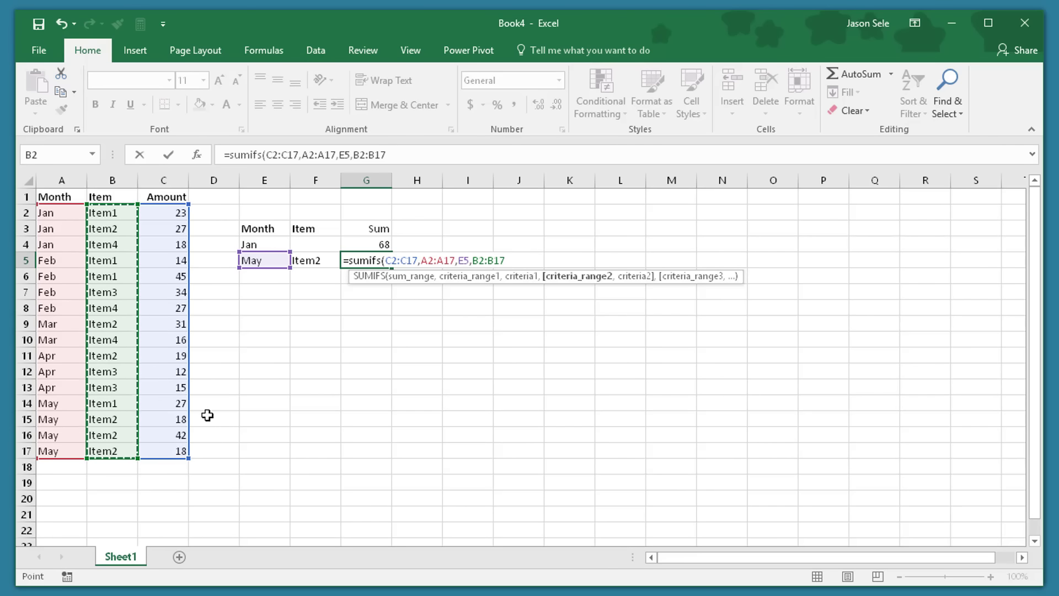
text(,)
click(311, 261)
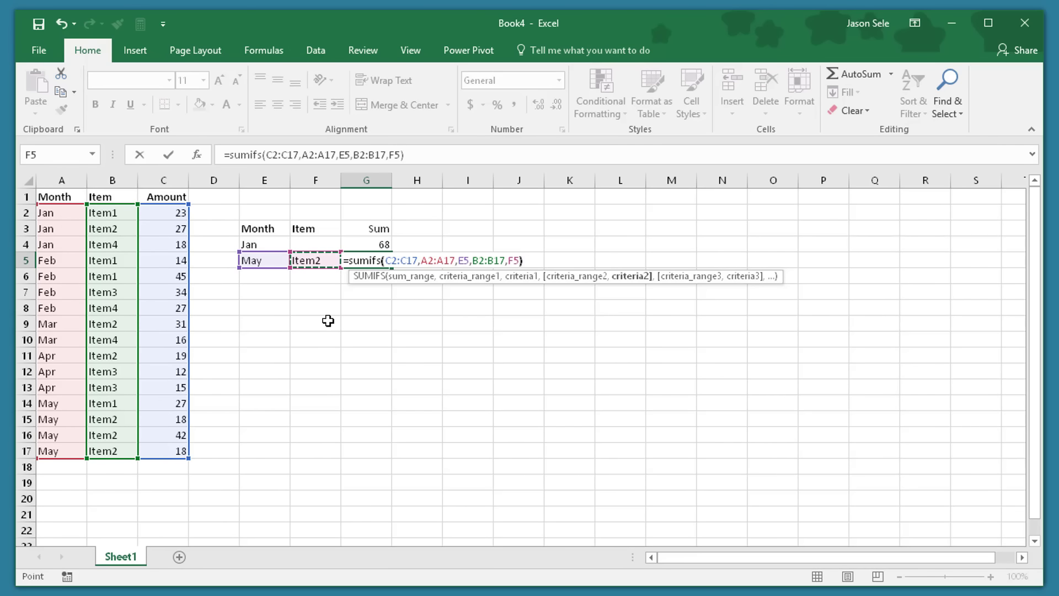
text())
key(Return)
click(385, 262)
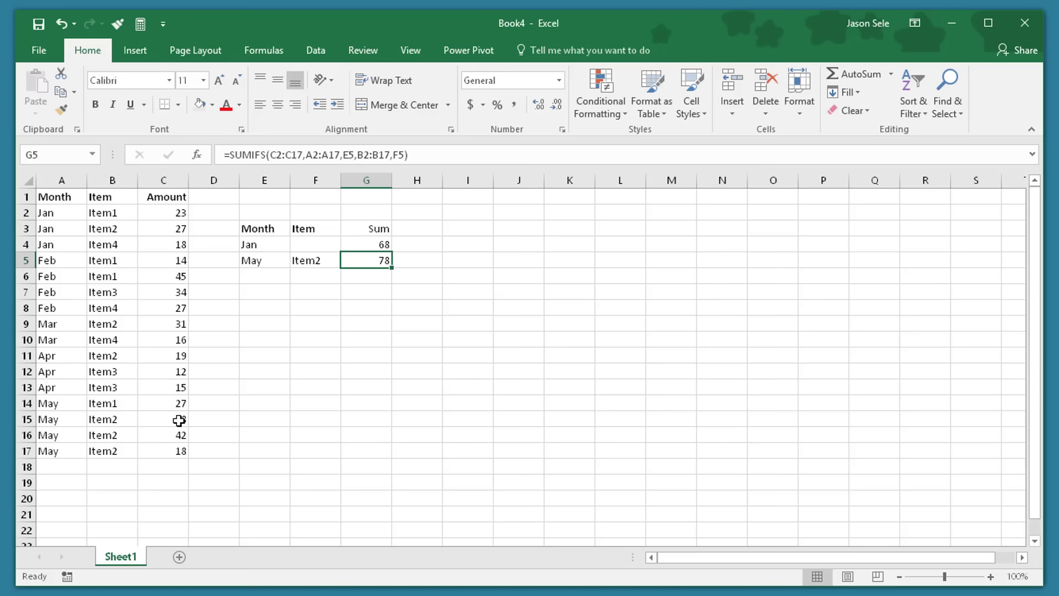
drag(179, 421, 178, 450)
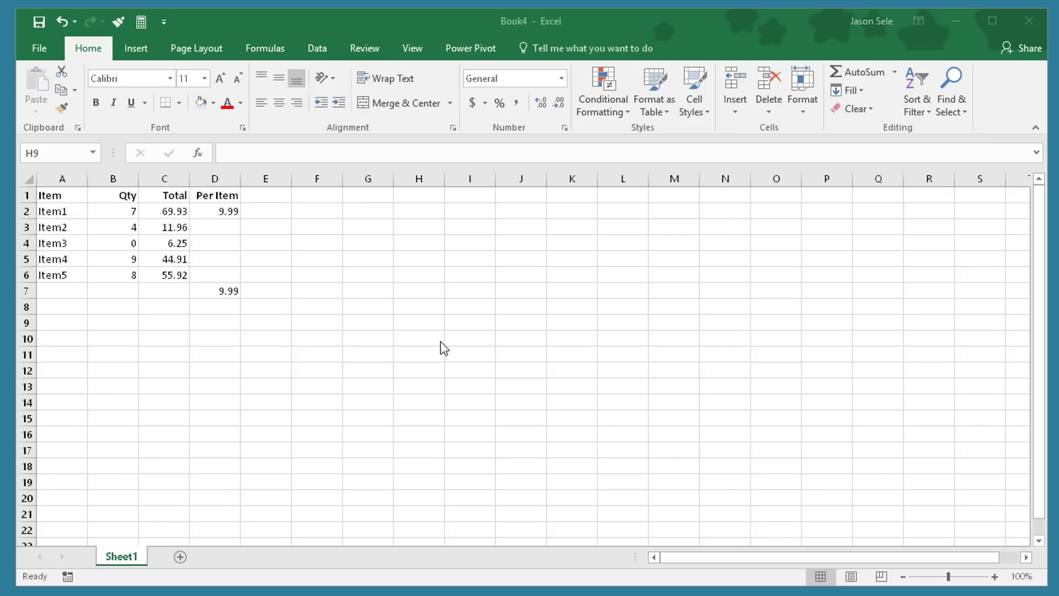
- Fill the Per Item formula =C2/B2 from D2 down through D6
click(226, 212)
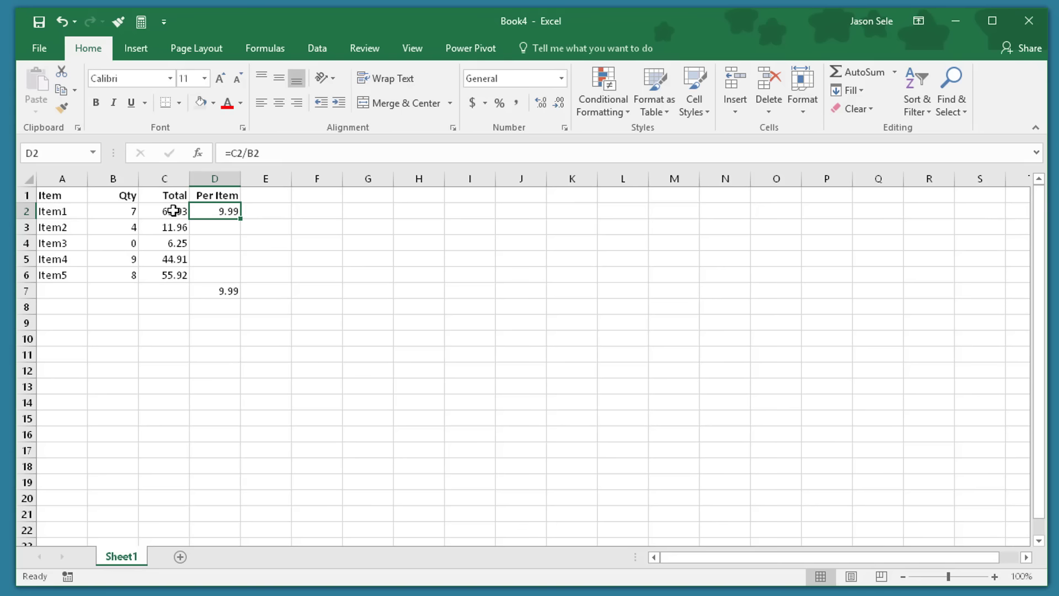
double_click(243, 220)
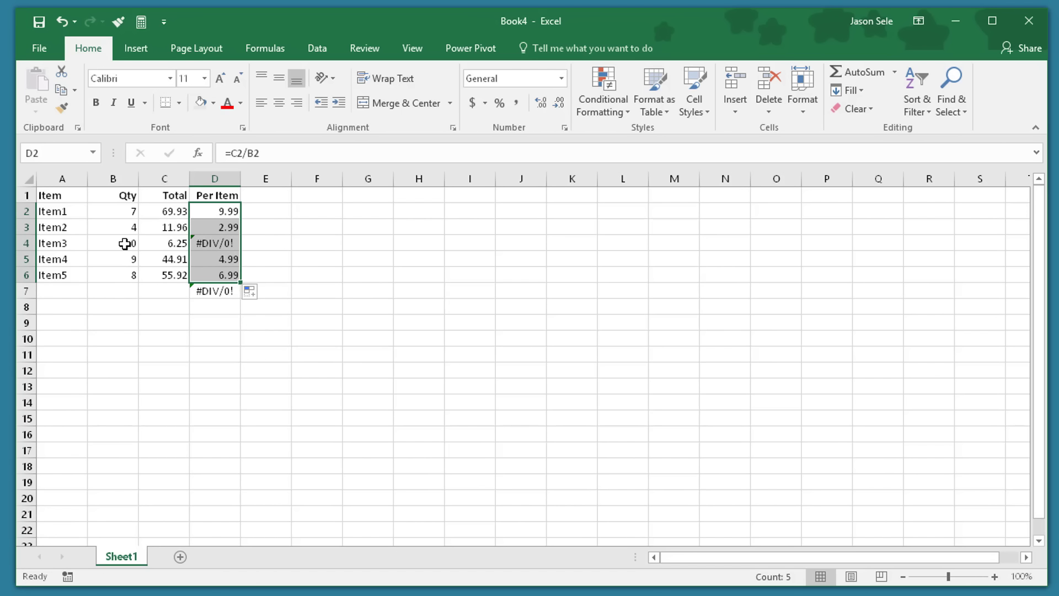
click(276, 243)
- Wrap the Per Item formula in D2 in IFERROR with 0 as the fallback value
click(226, 211)
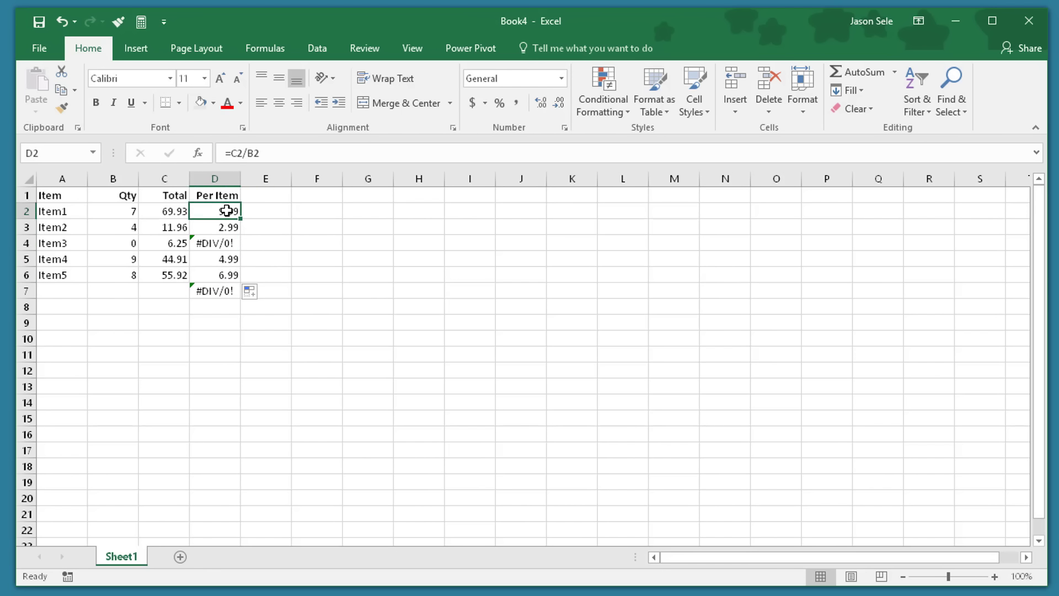
click(274, 155)
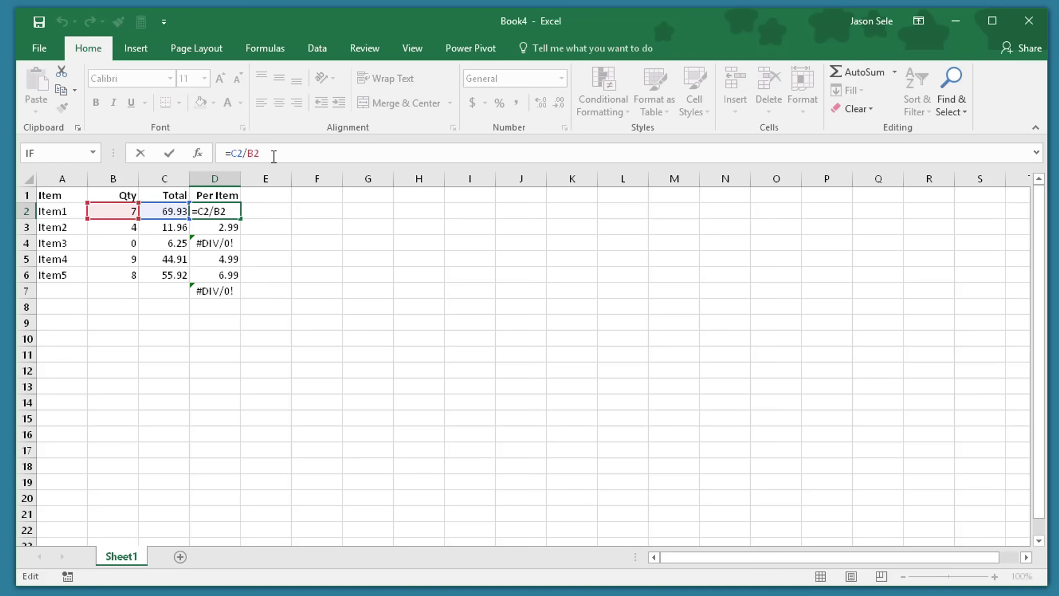
text(iferror)
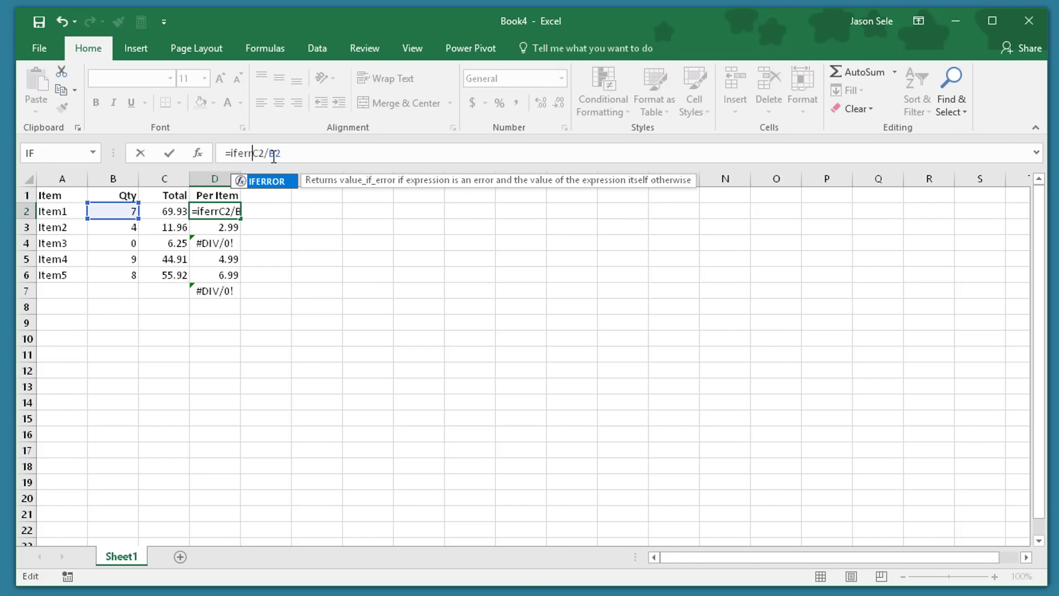
text(()
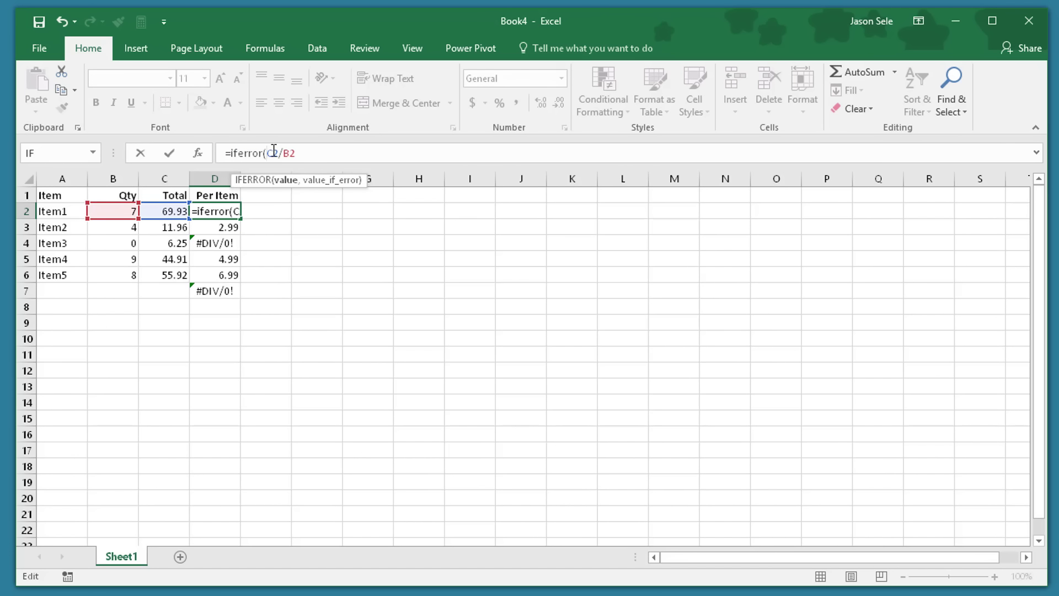
click(297, 152)
text(,)
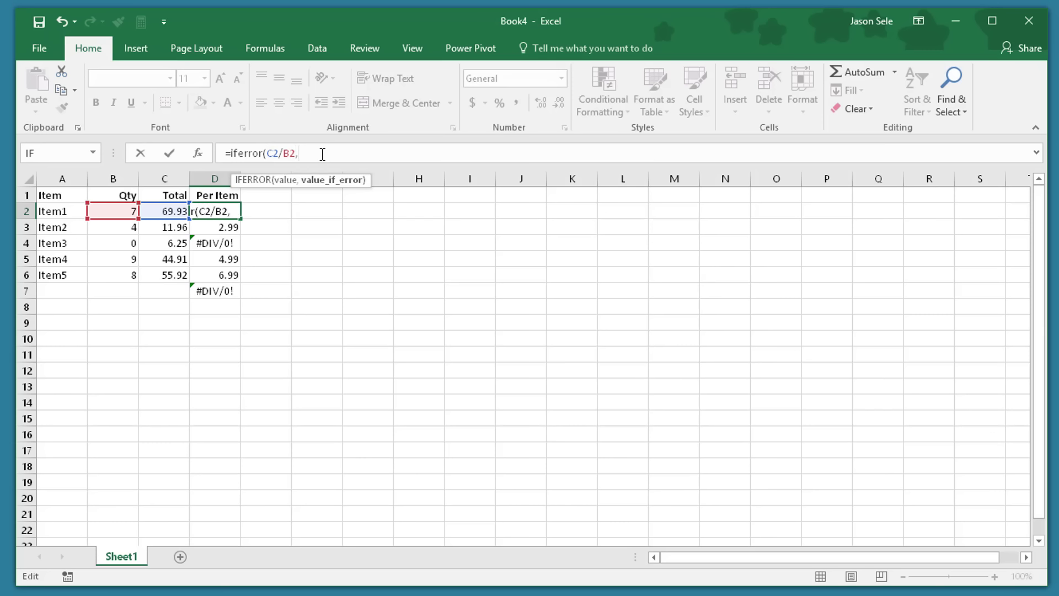
text(0))
key(Return)
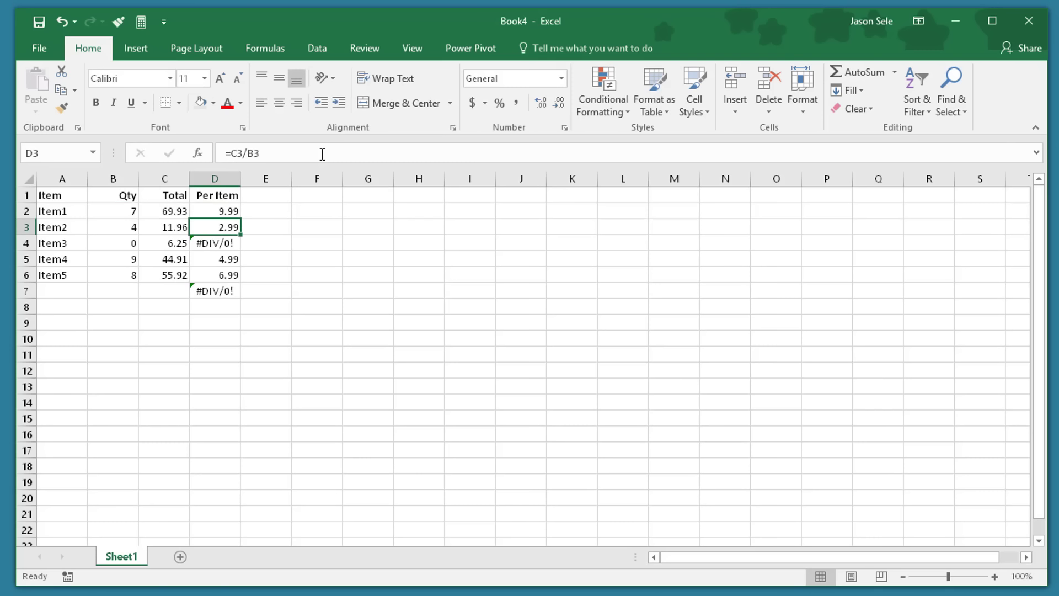
- Fill the IFERROR formula from D2 down through D6 and check the formula in the Item3 row
click(228, 206)
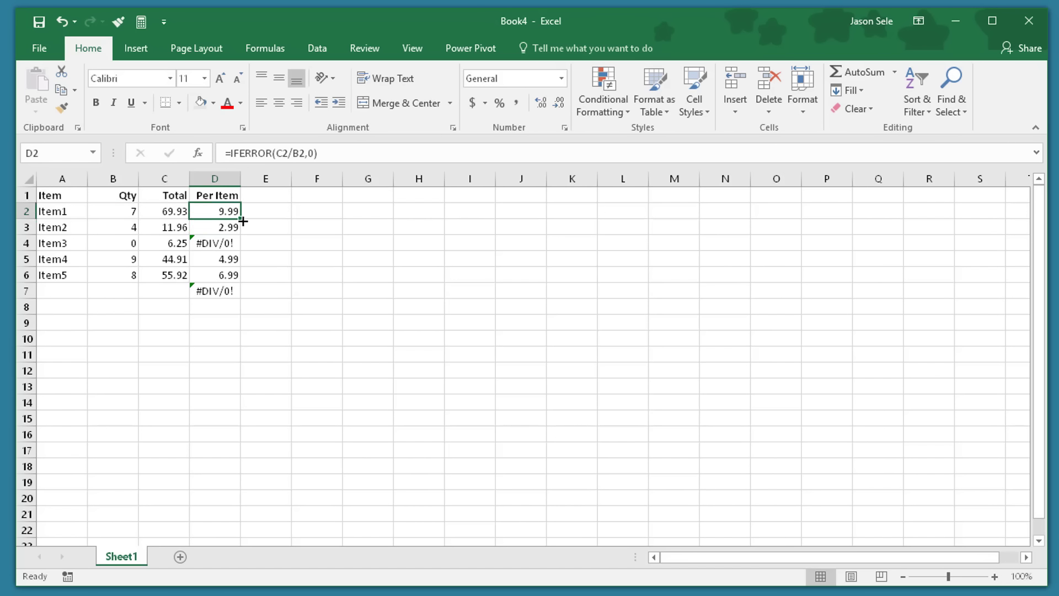
double_click(241, 219)
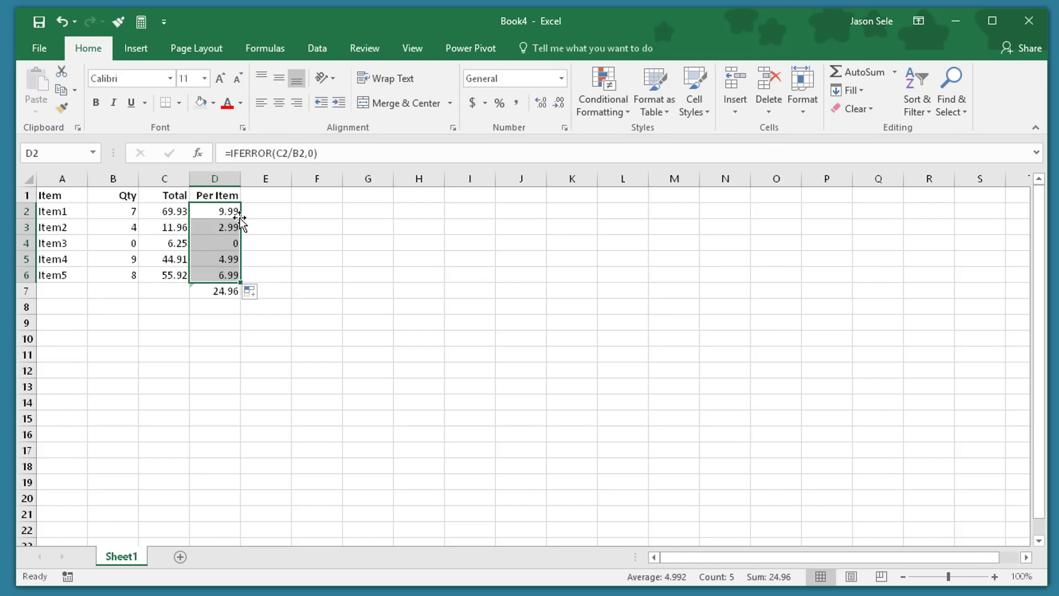
click(221, 244)
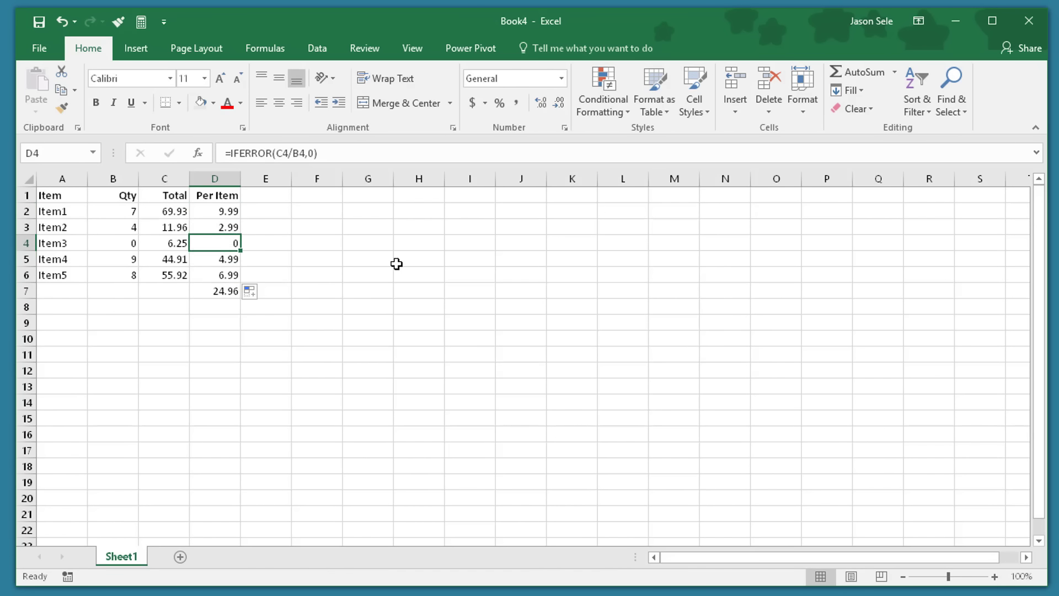
click(232, 213)
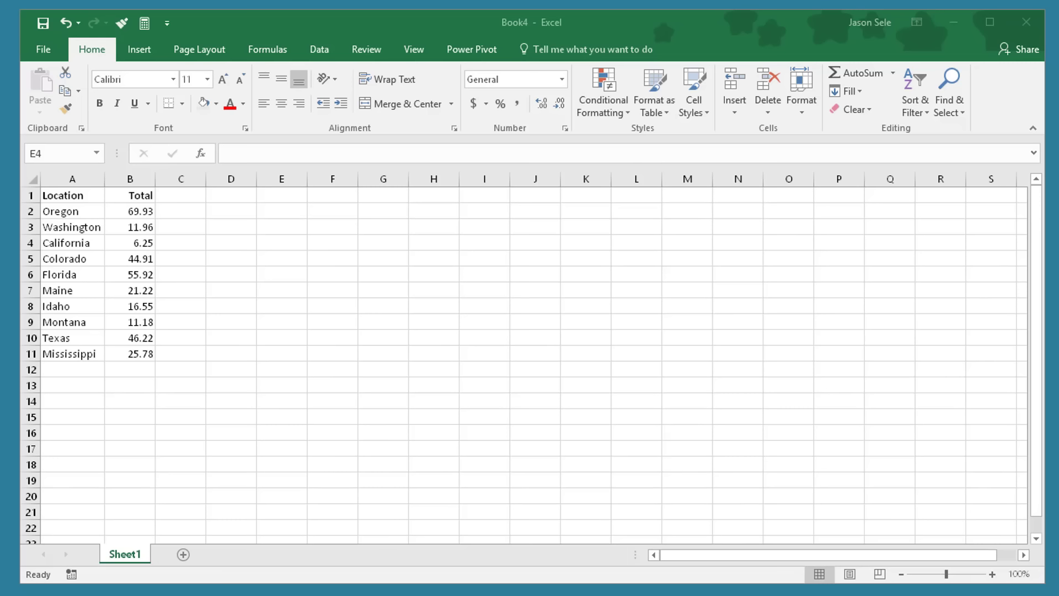
- Insert a filled map chart from the Location and Total data in A1:B11
click(60, 197)
drag(113, 200, 144, 350)
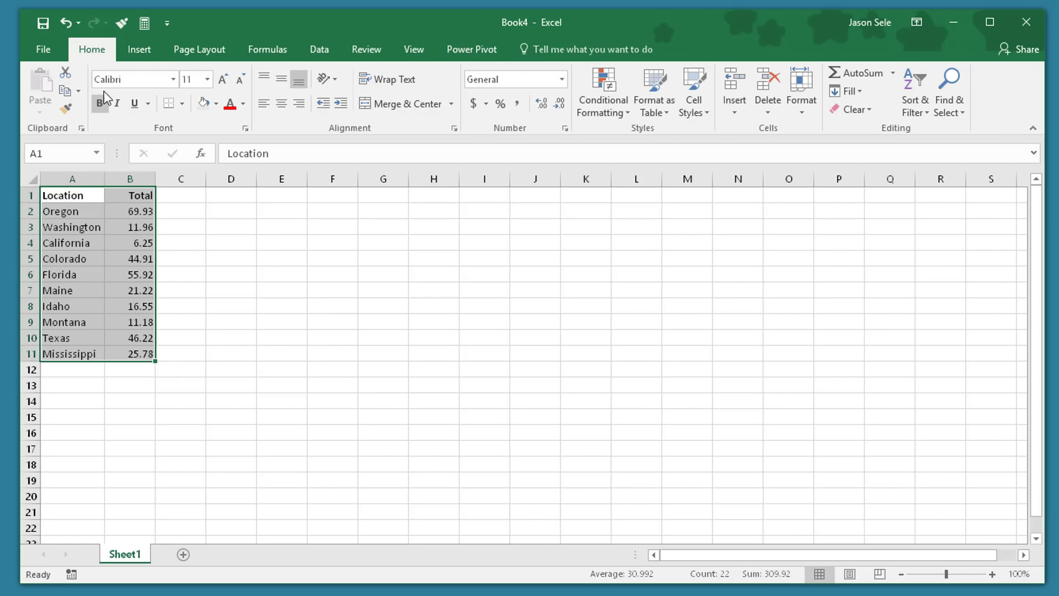
click(136, 53)
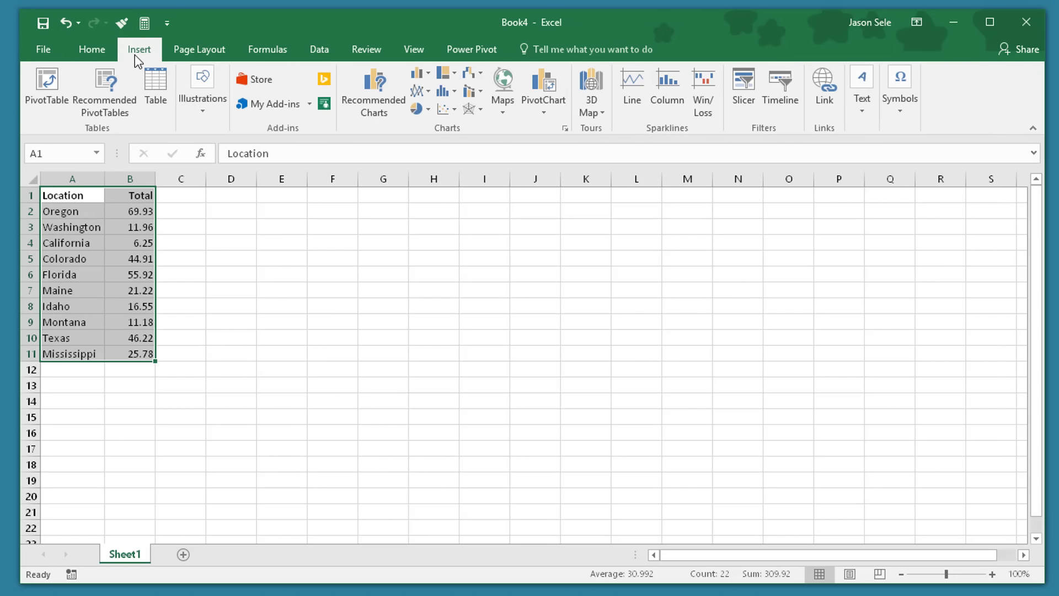
click(504, 110)
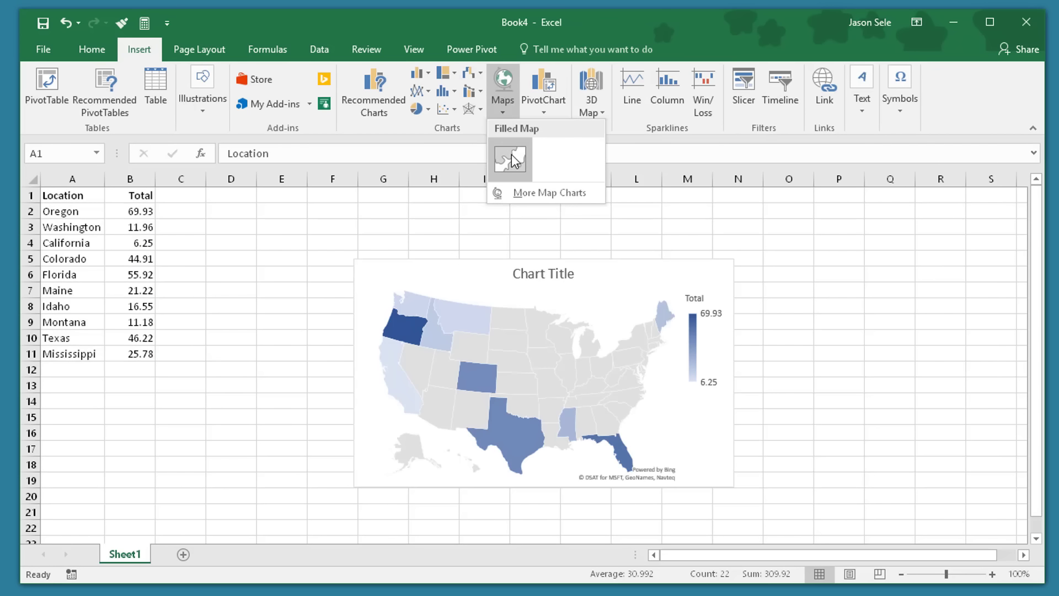
click(511, 159)
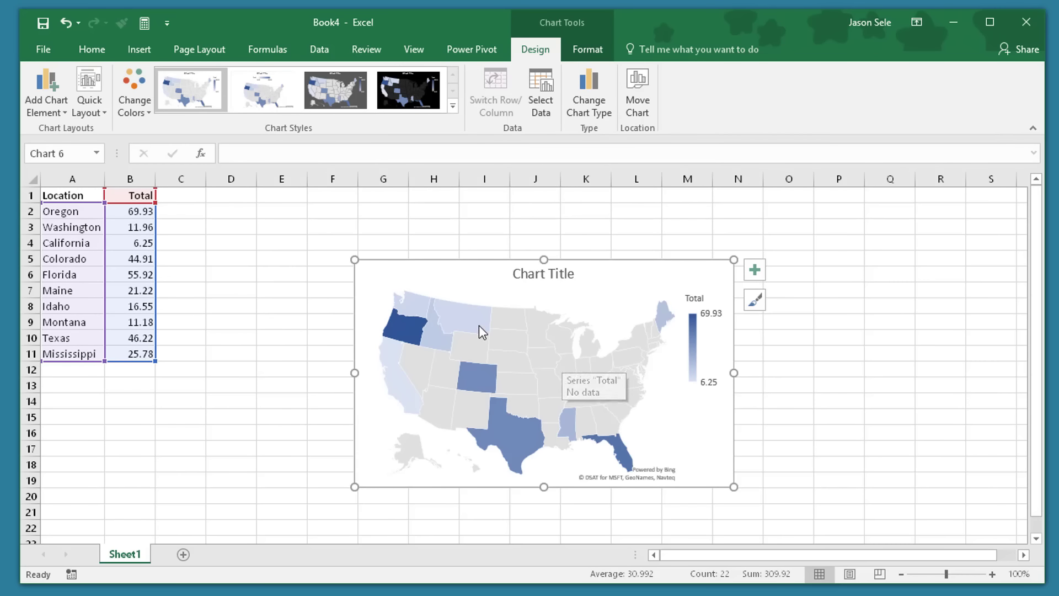
- Show data labels on the filled map chart
click(58, 89)
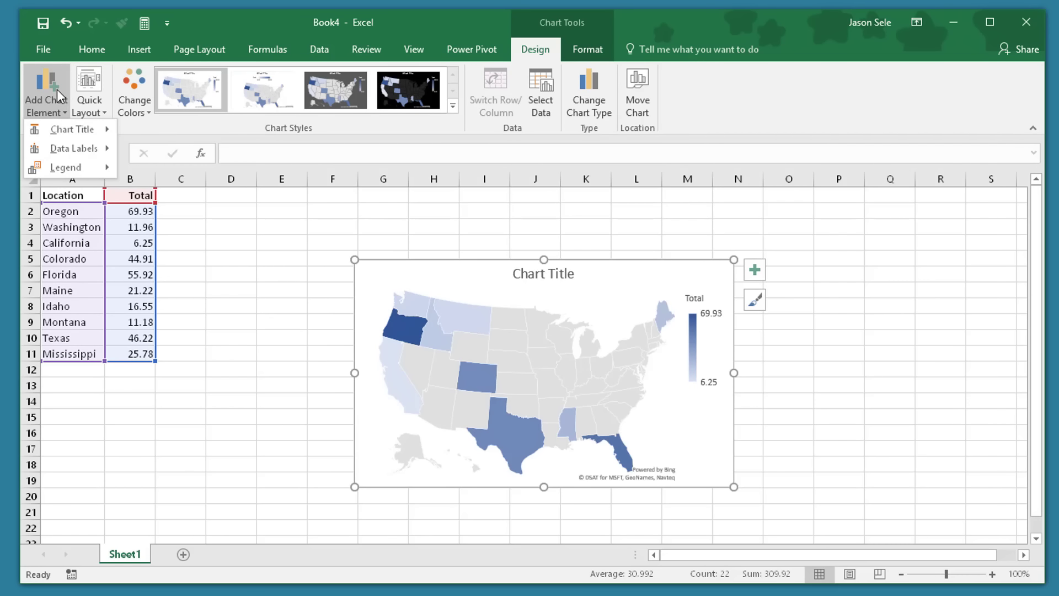
mouse_move(58, 148)
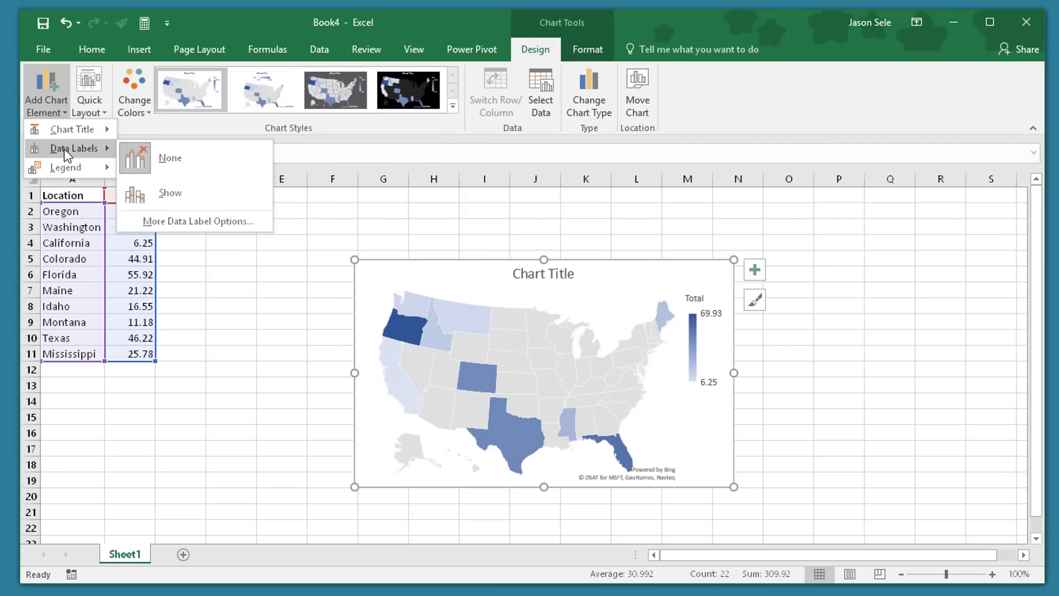
click(183, 196)
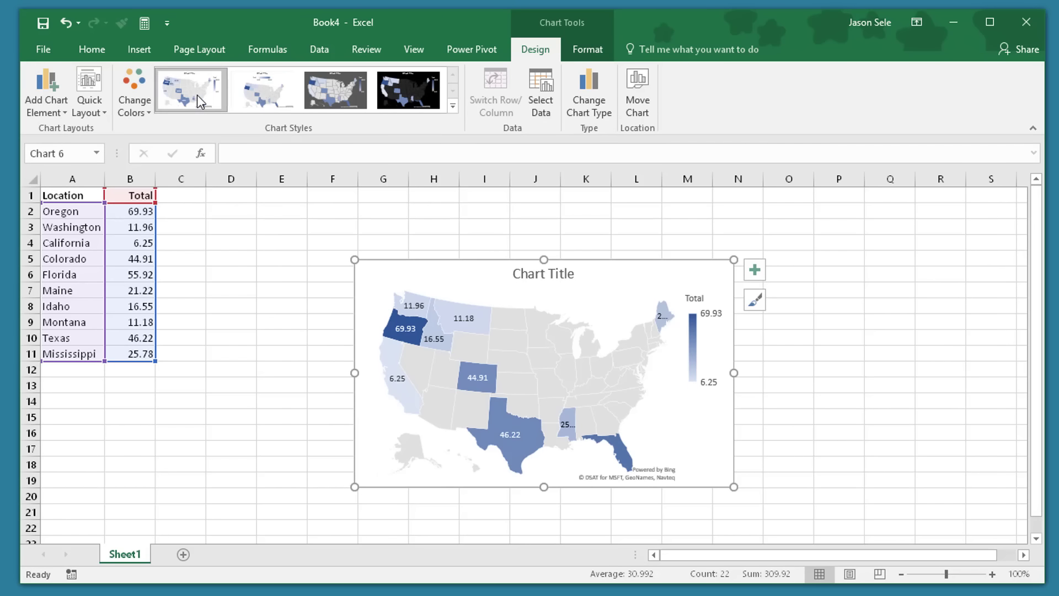